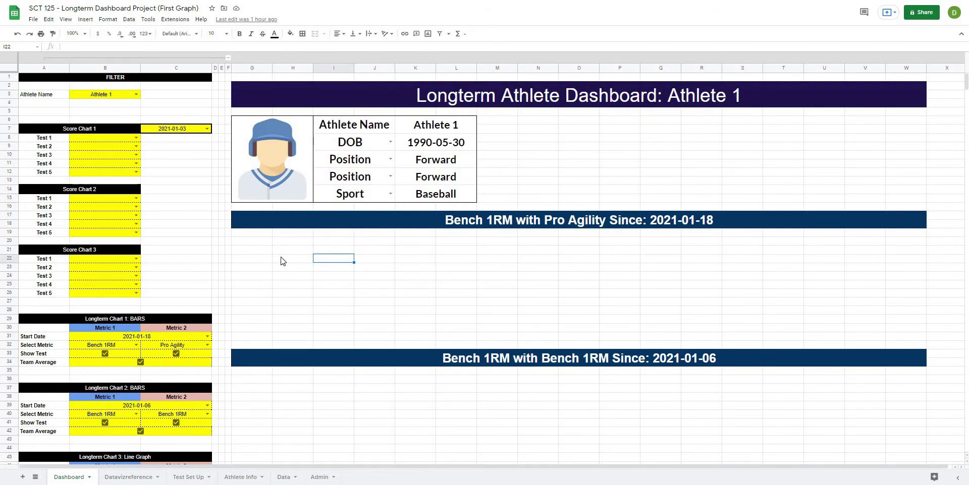
- Review the Longterm Chart 1 data on the Datavizreference sheet and its Show Test and Team Average settings on the Dashboard sheet
left_click(129, 478)
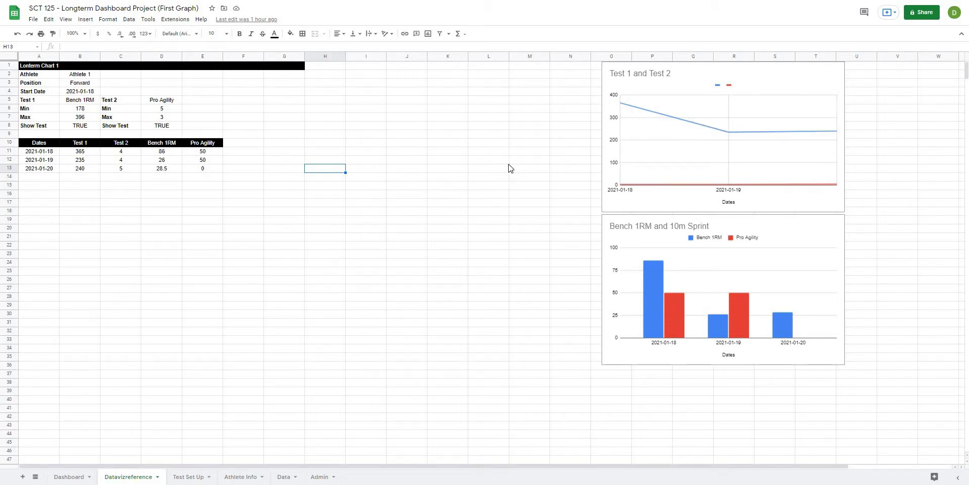
left_click(301, 324)
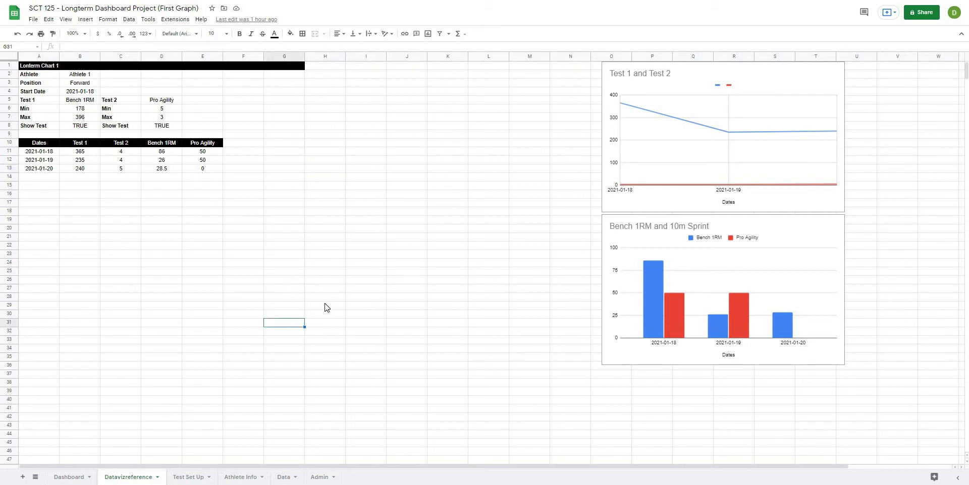
left_click(244, 298)
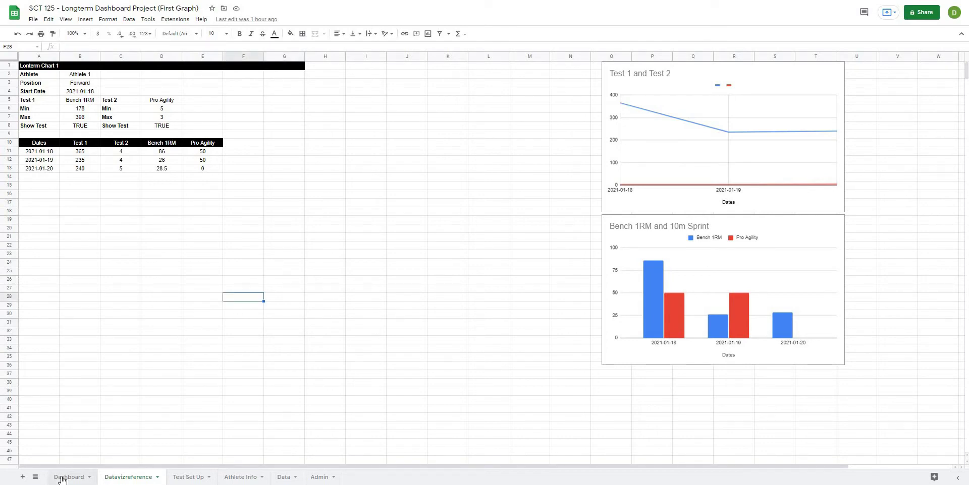
left_click(296, 374)
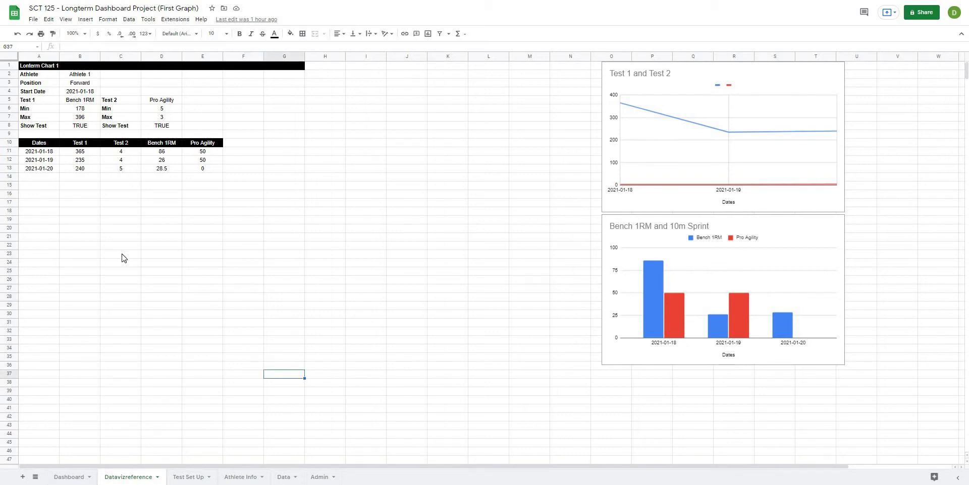
left_click(73, 477)
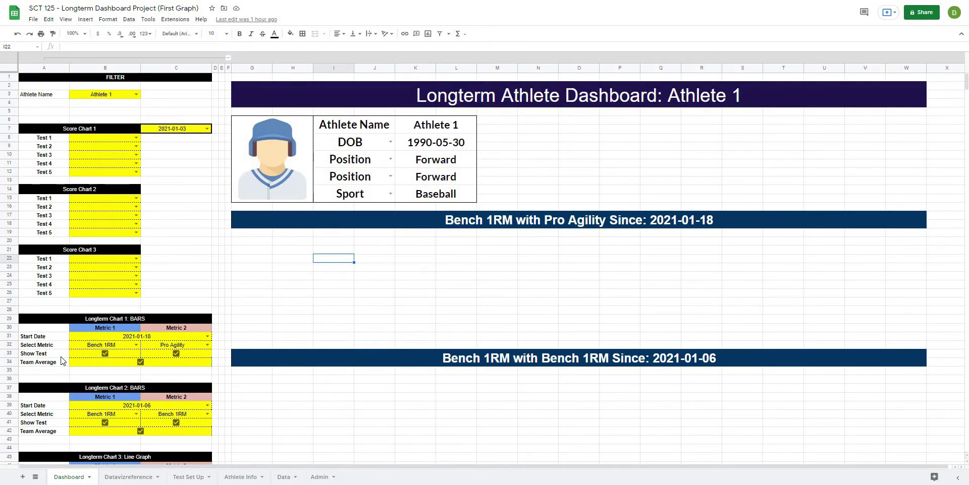
left_click(45, 362)
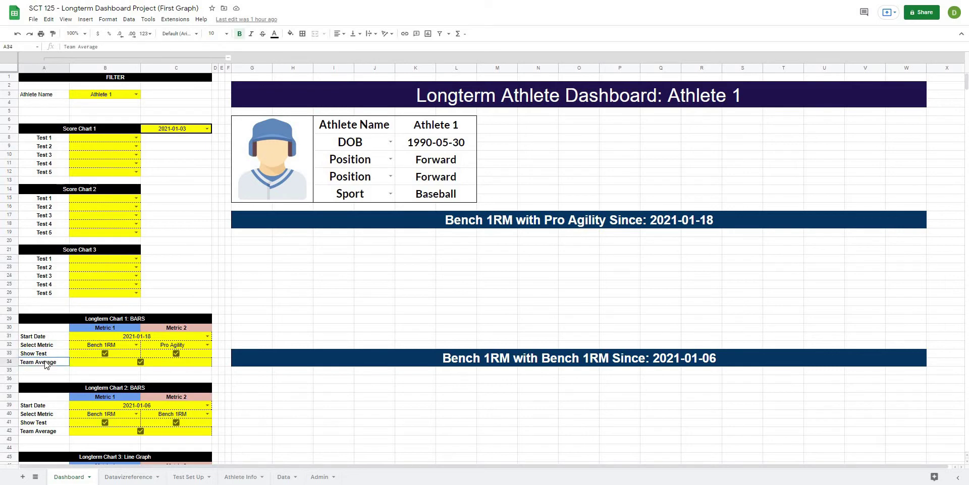
left_click_drag(45, 365, 46, 355)
left_click(74, 373)
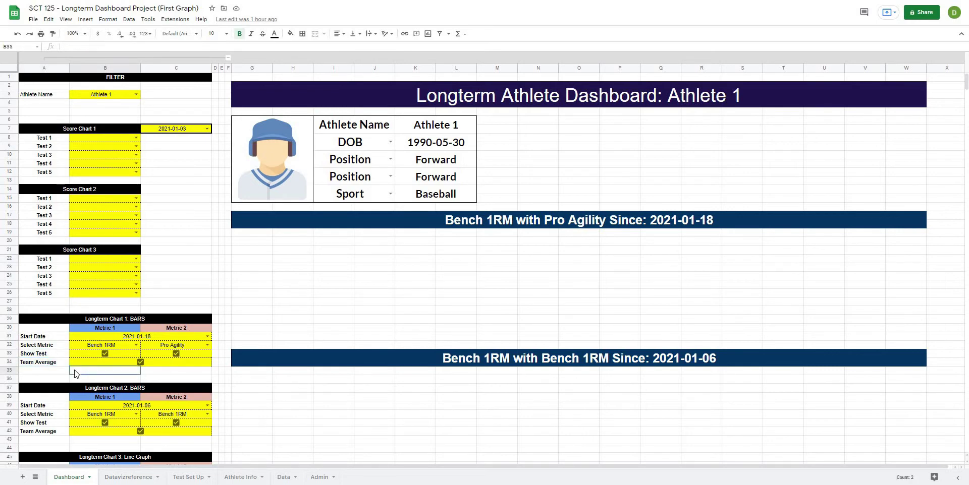
- Switch both Show Test checkboxes of Longterm Chart 1 off and back on
left_click(105, 354)
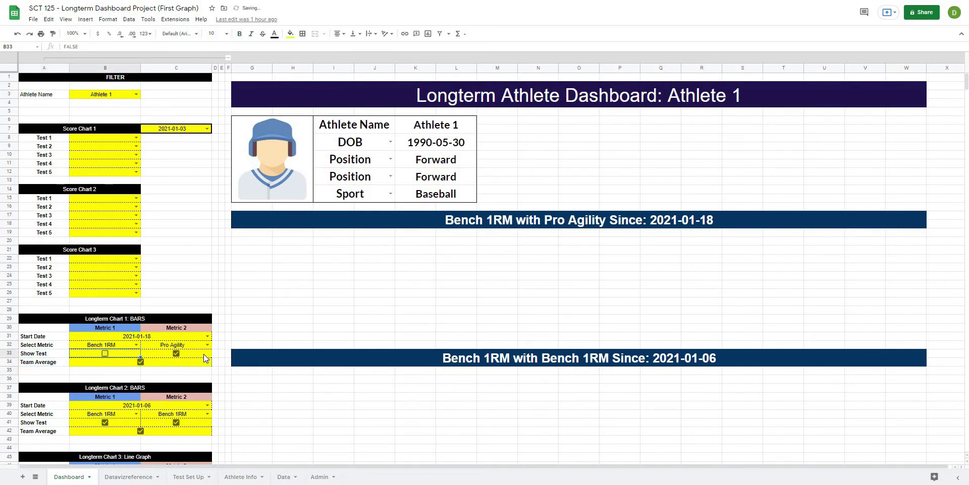
left_click(178, 353)
left_click(105, 355)
left_click(168, 356)
left_click(148, 365)
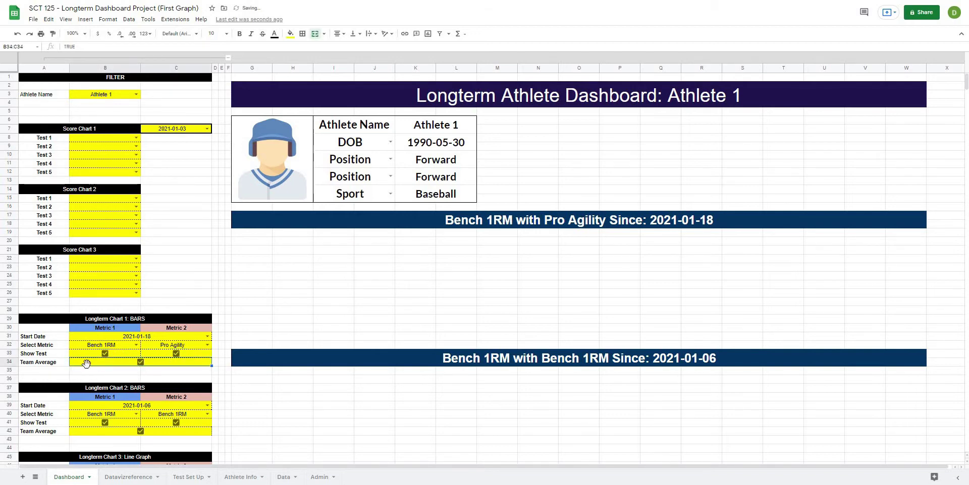
- Uncheck Show Test for both metrics of Longterm Chart 1 and check the effect on the Datavizreference sheet
left_click(105, 354)
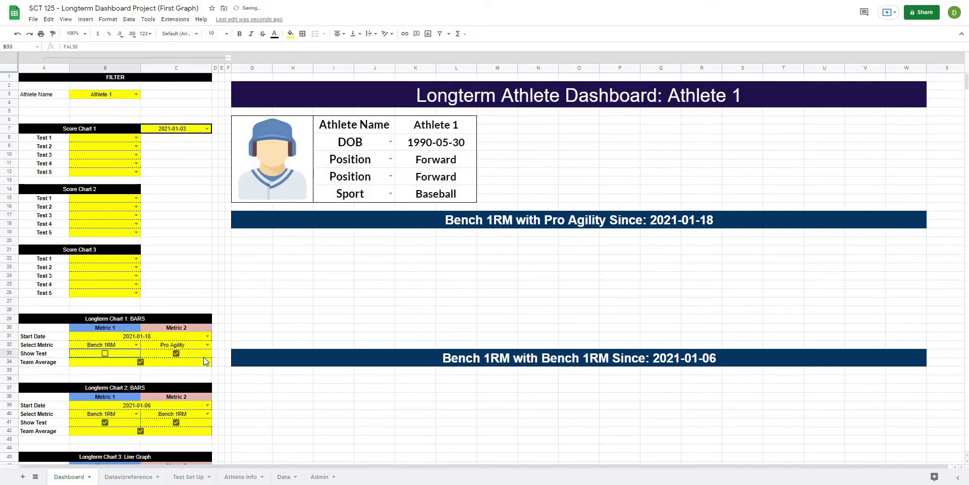
left_click(176, 353)
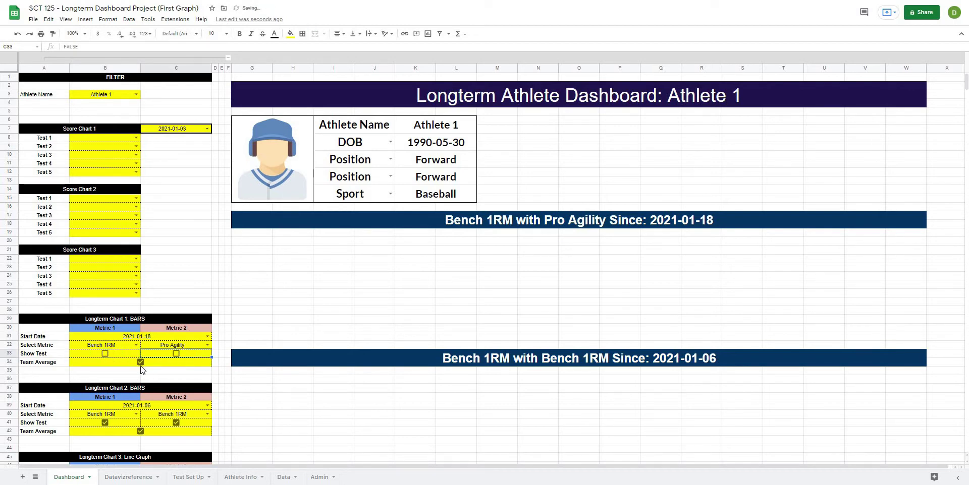
left_click(137, 478)
left_click_drag(161, 151, 202, 171)
left_click(216, 240)
left_click(80, 477)
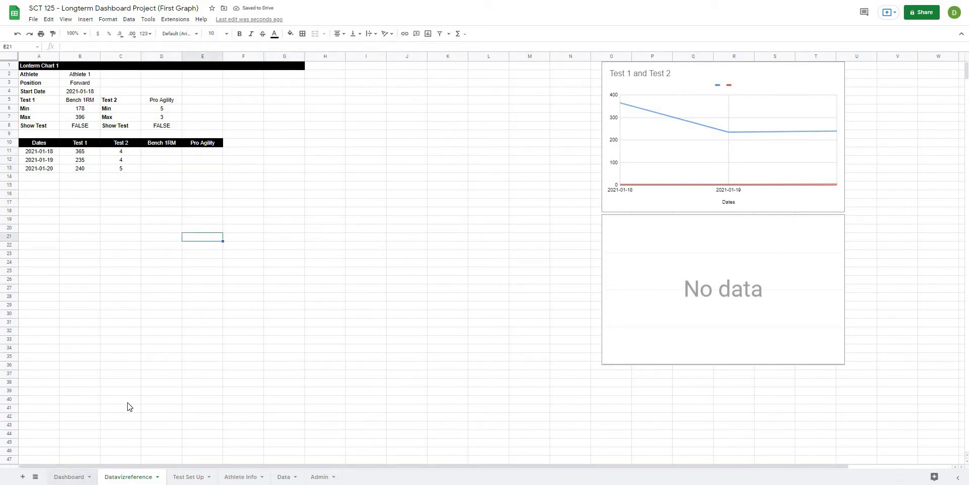
- Re-check Show Test for both metrics and Team Average under Longterm Chart 1 on the Dashboard
left_click(104, 353)
left_click(176, 354)
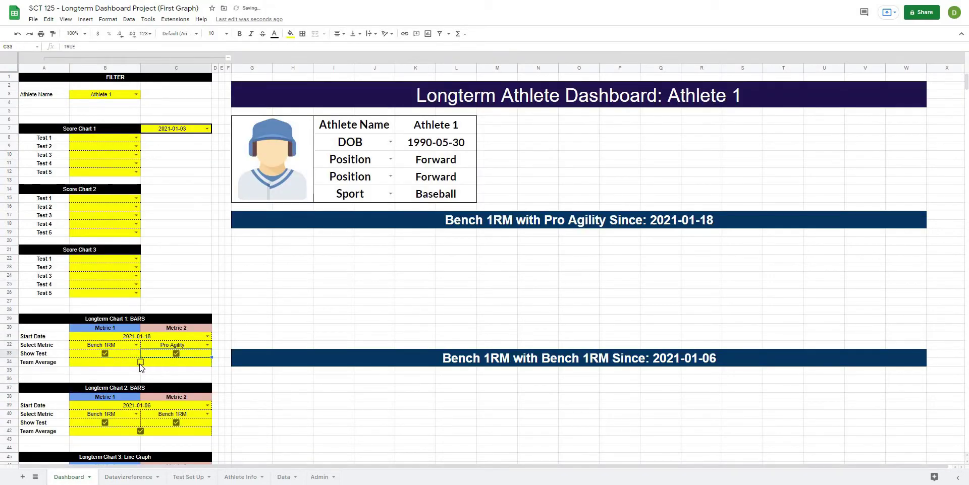
left_click(140, 361)
left_click(257, 408)
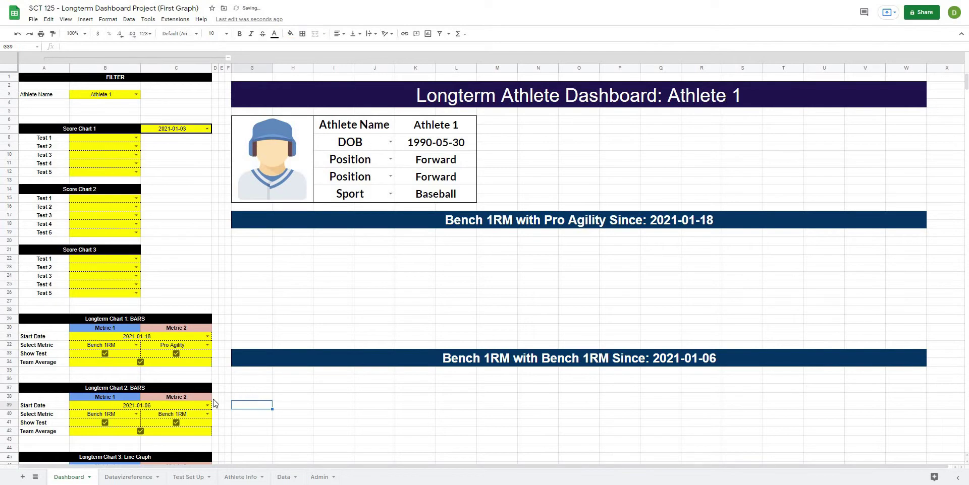
- On the Datavizreference sheet, enter the labels "Team Avg Include", "Team Avg" and "Team Avg Score" in cells E3 to E5
left_click(127, 478)
left_click(297, 187)
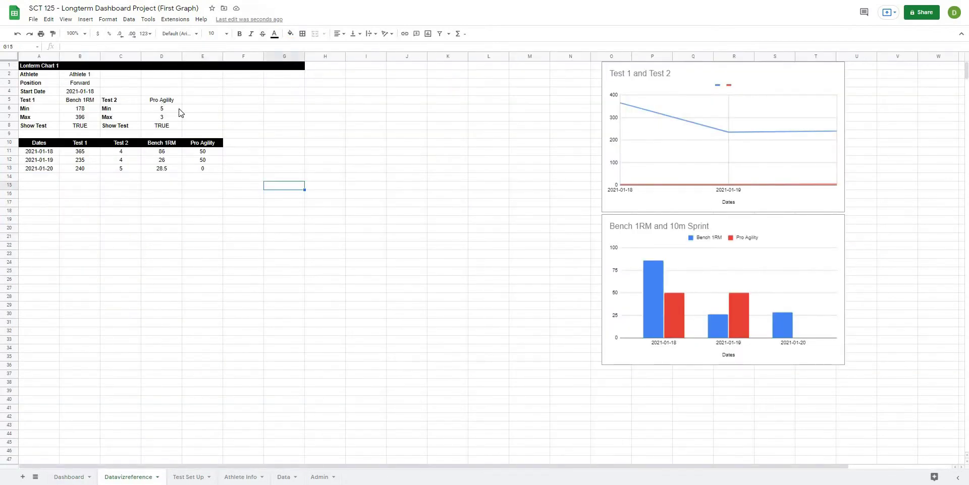
left_click(205, 103)
left_click(206, 86)
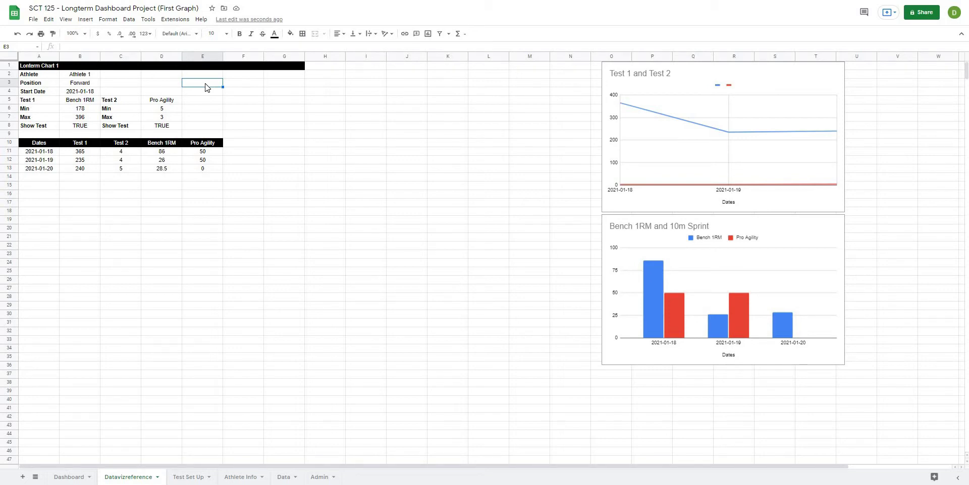
type("Team Avg Include")
key("Return")
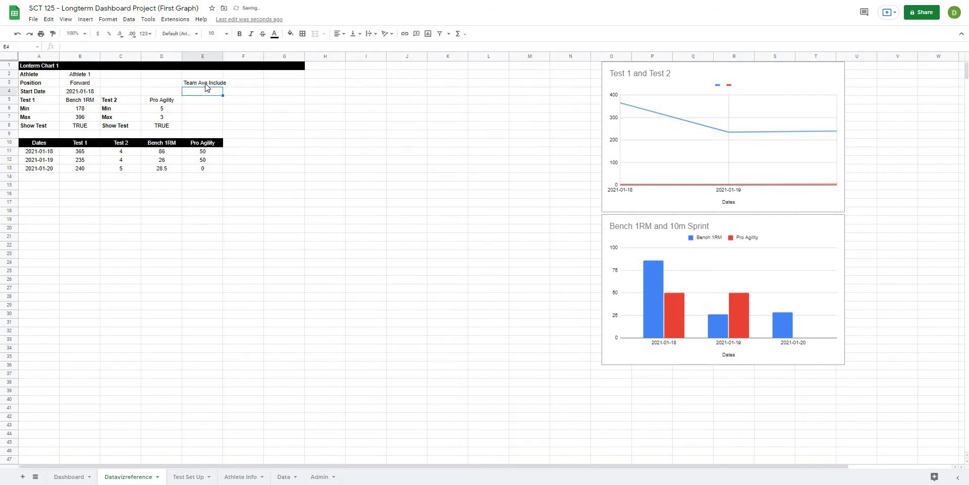
type("Team Avg")
key("Return")
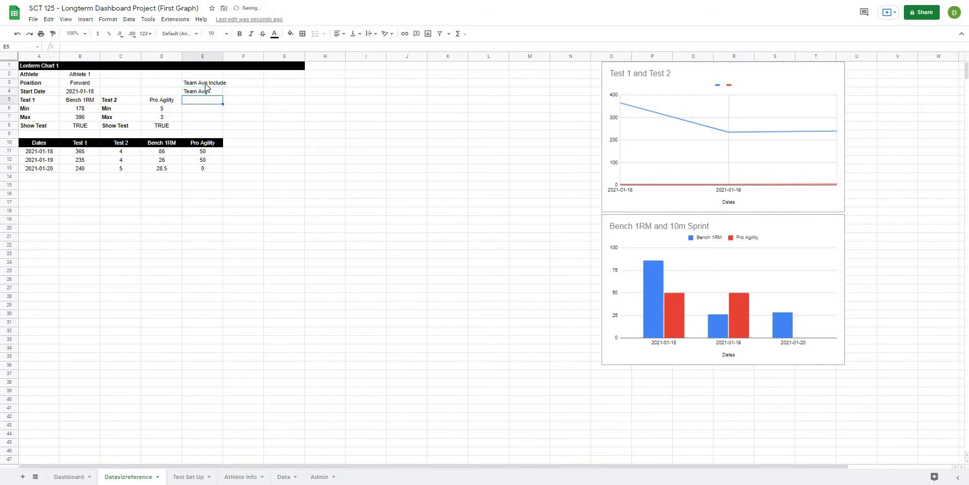
type("Team Avg Score")
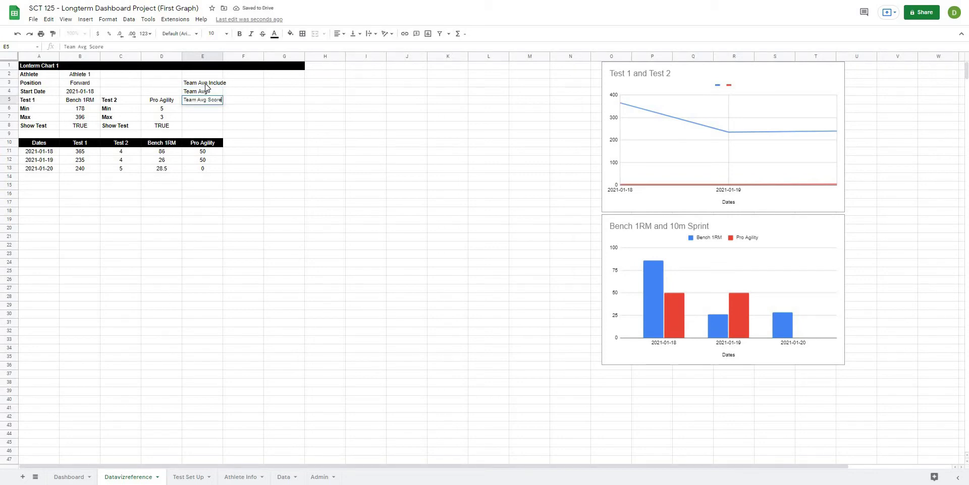
key("Return")
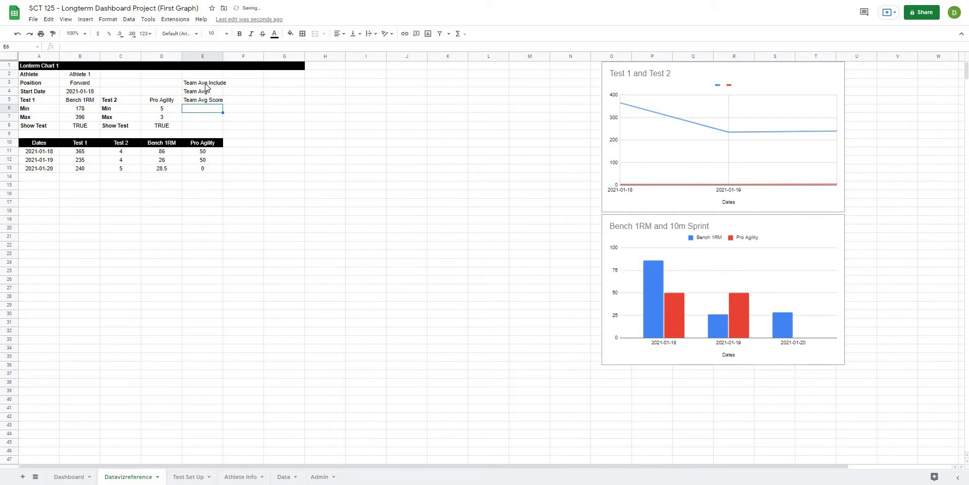
- Copy the three team average labels from E3:E5 into E6:E8
left_click_drag(204, 84, 212, 104)
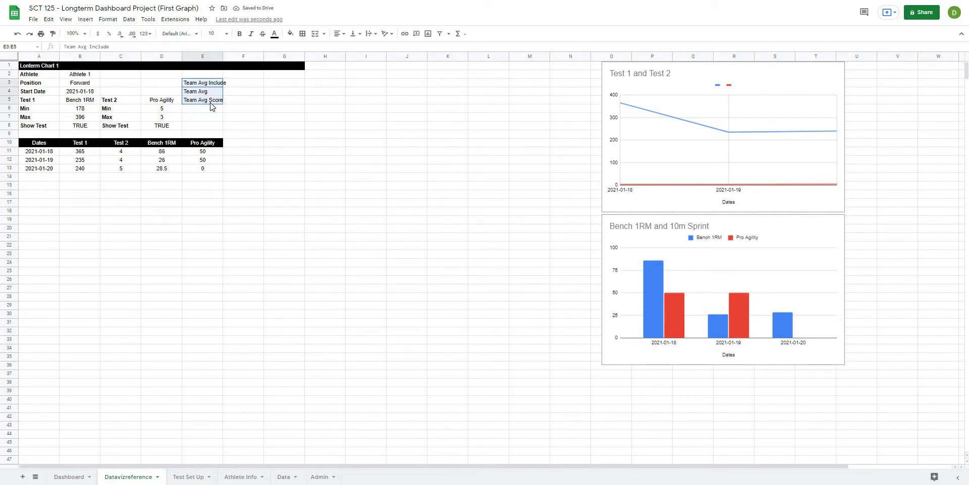
key("ctrl+c")
left_click(197, 113)
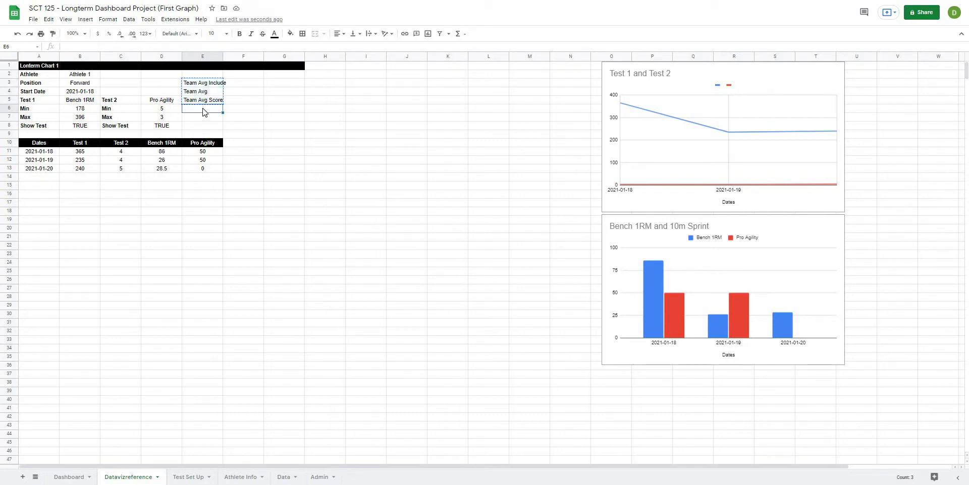
key("ctrl+v")
left_click(282, 100)
- Prefix the first set of labels with 1 in E3:E5: "1 Team Avg Include", "1Team Avg" and "1 Team Avg Score"
left_click(202, 83)
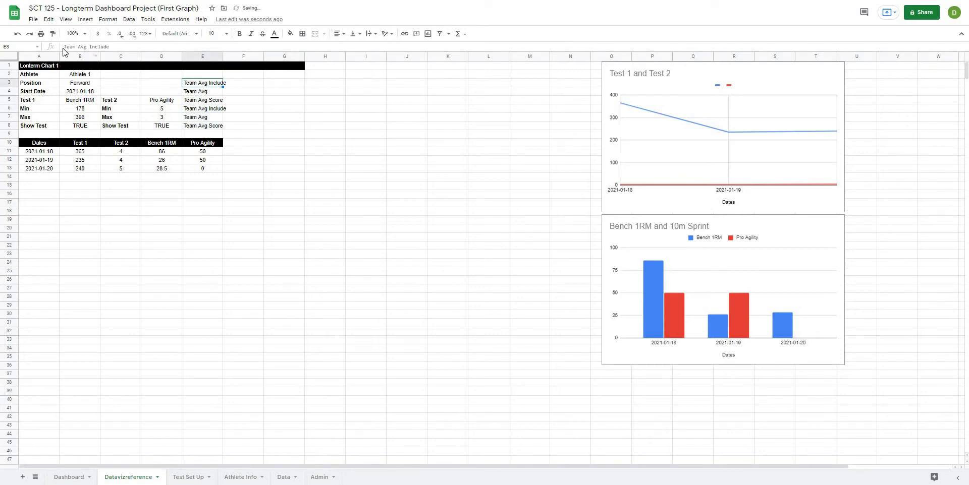
left_click(64, 47)
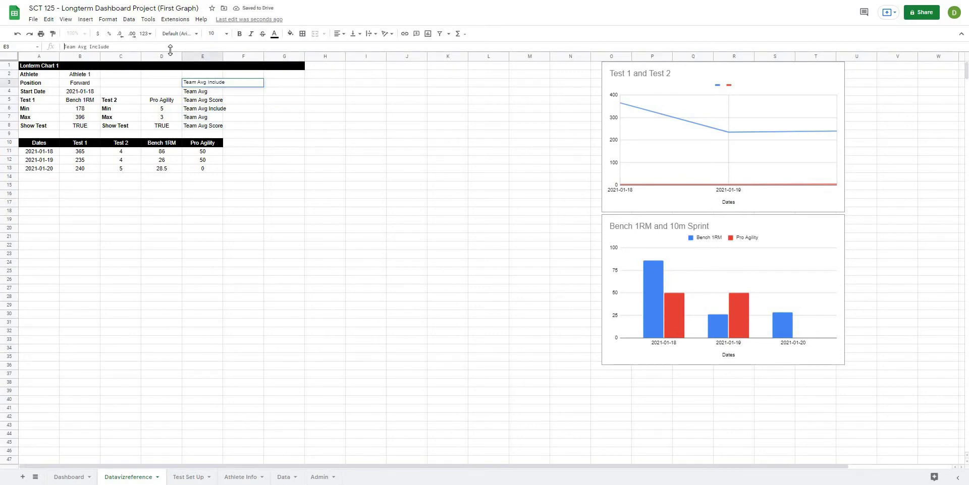
type("1")
key("Return")
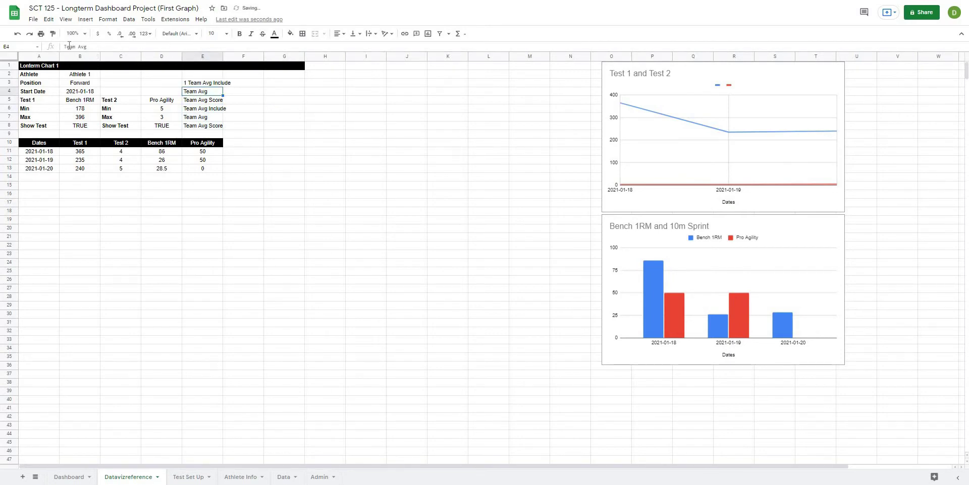
type("1")
key("Return")
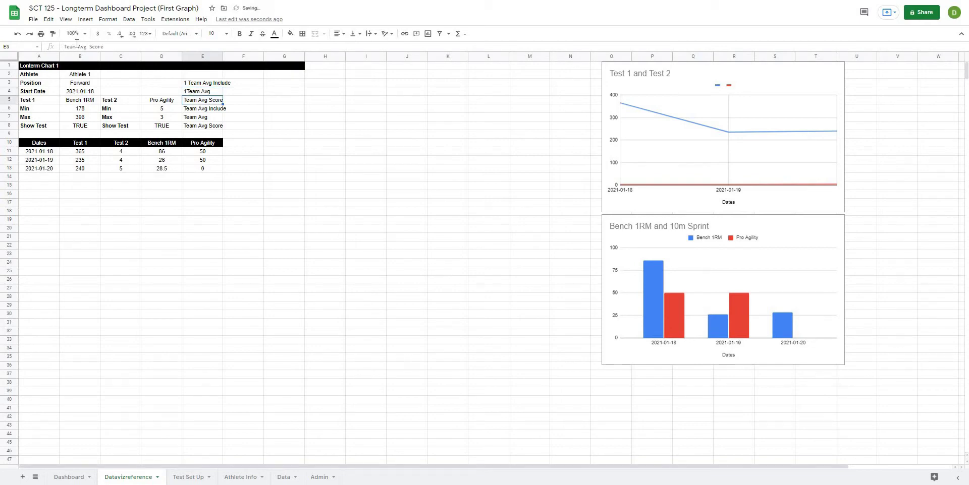
left_click(64, 46)
type("1")
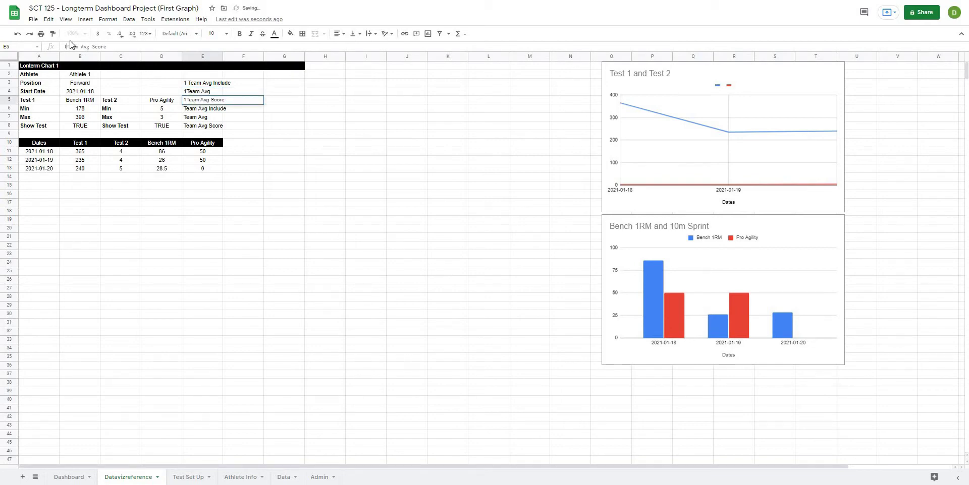
key("Return")
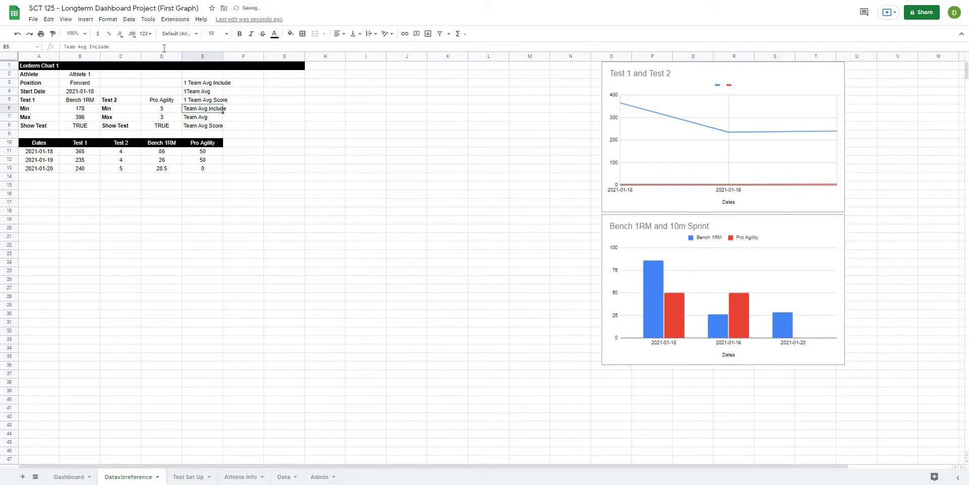
- Prefix the second set of labels with 2 in E6:E8: "2 Team Avg Include", "2 Team Avg" and "2 Team Avg Score"
left_click(65, 45)
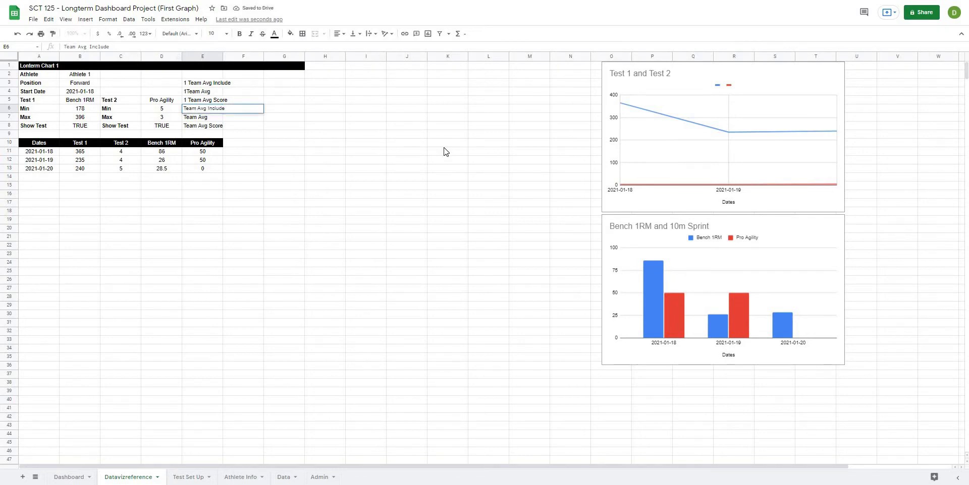
type("2")
key("Return")
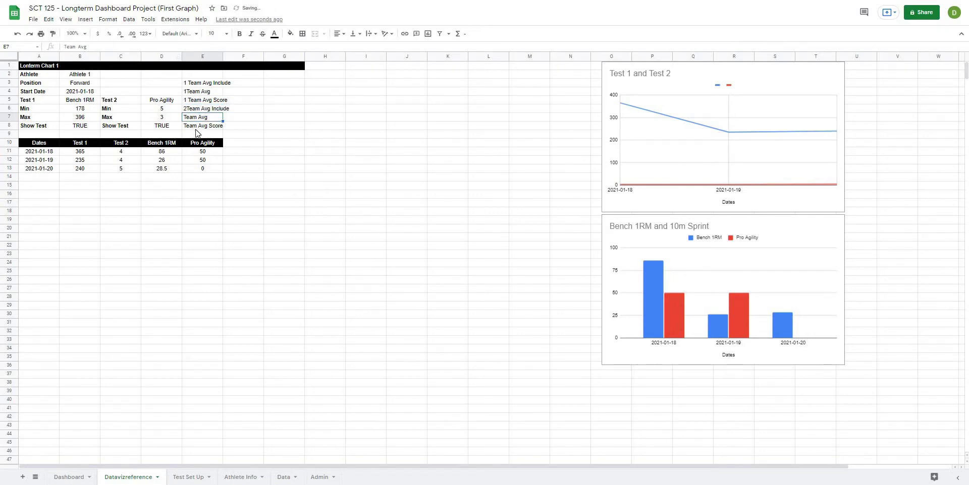
left_click(193, 111)
left_click(66, 49)
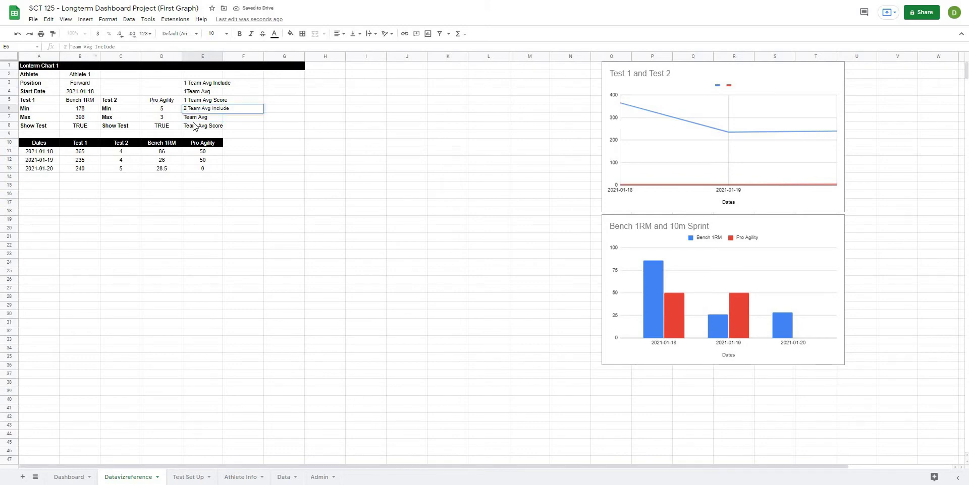
key("Return")
left_click(65, 47)
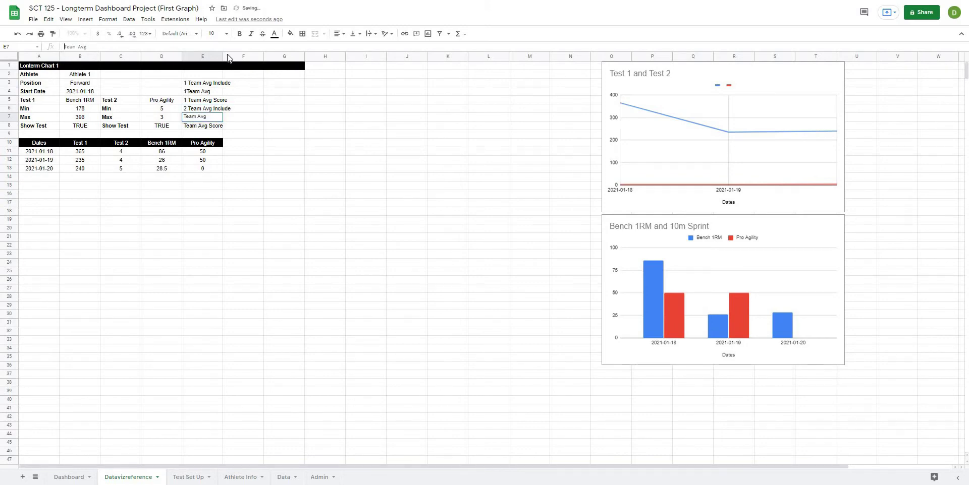
type("2")
key("Return")
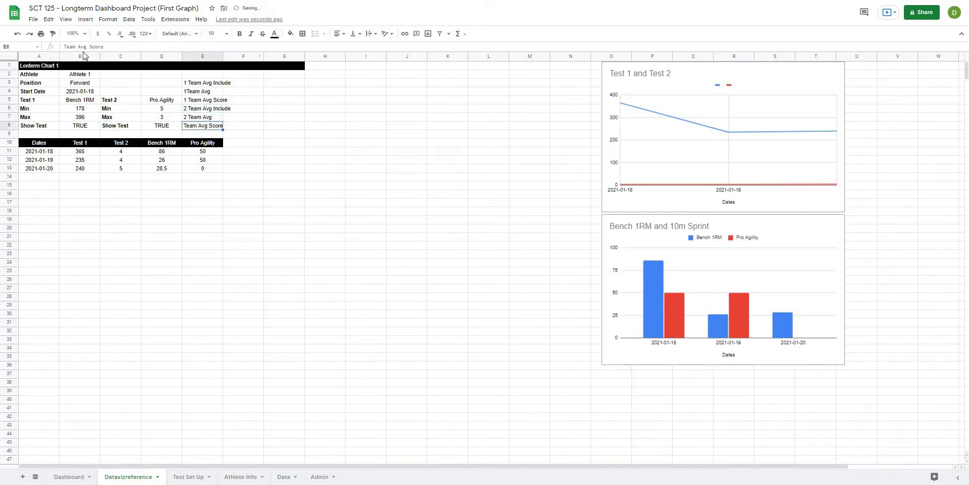
left_click(76, 47)
type("2")
key("Return")
left_click(313, 191)
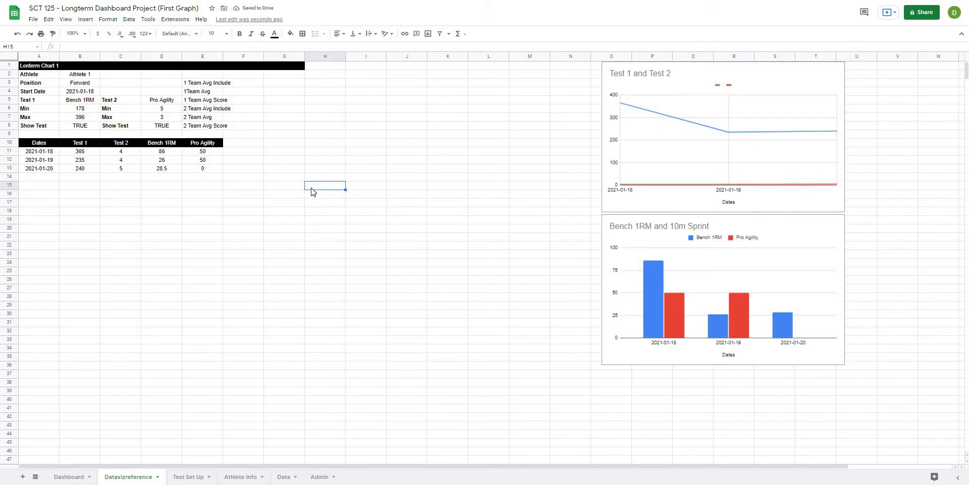
- Link cell F3, beside "1 Team Avg Include", to the Longterm Chart 1 Team Average checkbox with =Dashboard!B34
left_click(256, 86)
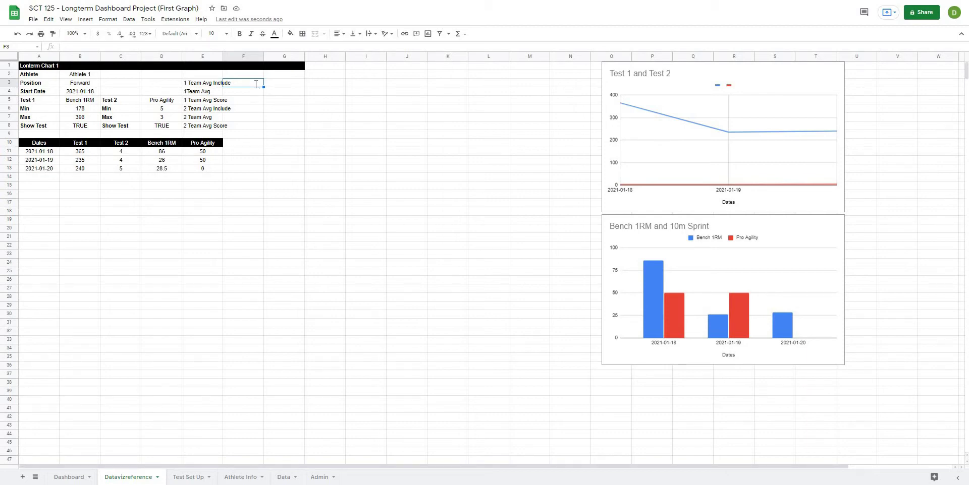
type("=")
left_click(69, 477)
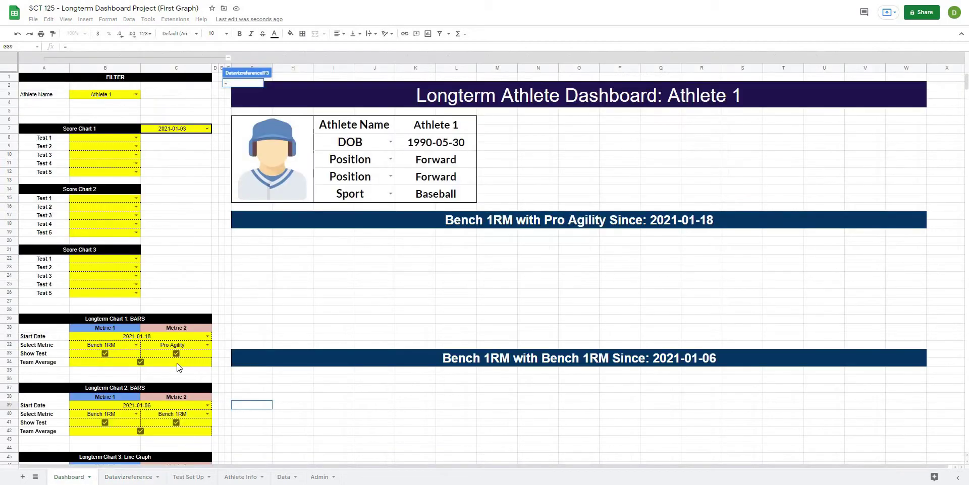
left_click(176, 365)
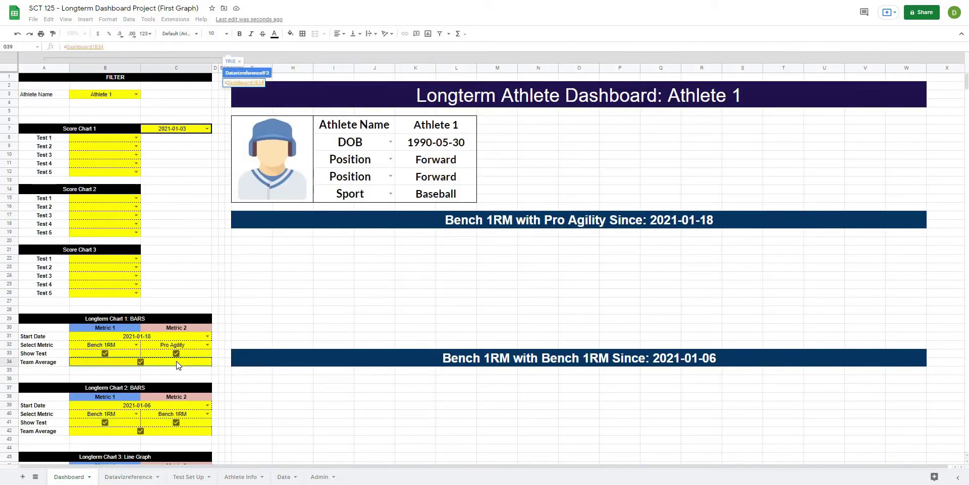
key("Return")
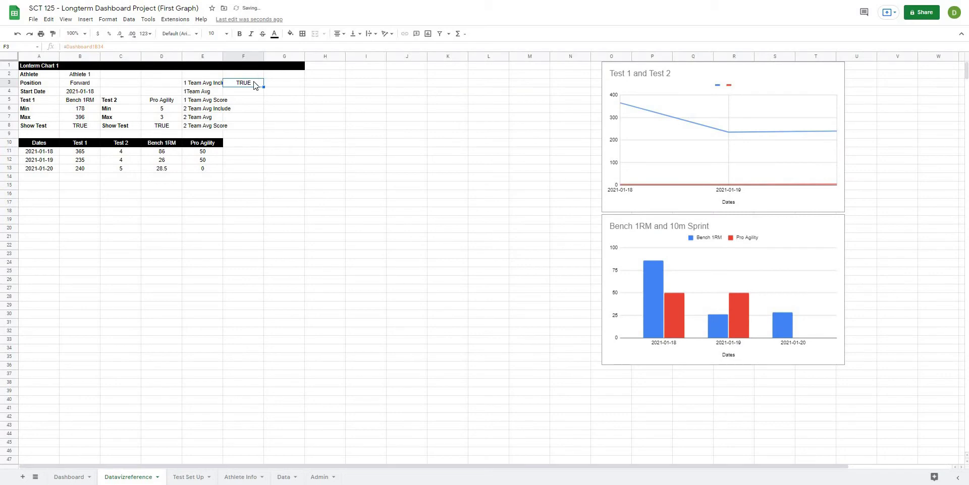
- Switch the Longterm Chart 1 Team Average checkbox off and back on, checking the linked value in F3 each time
left_click(68, 477)
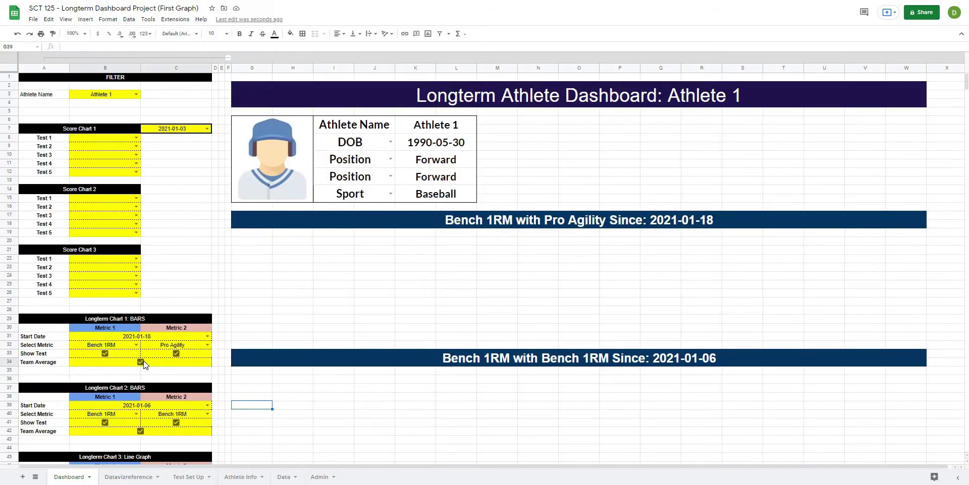
left_click(142, 363)
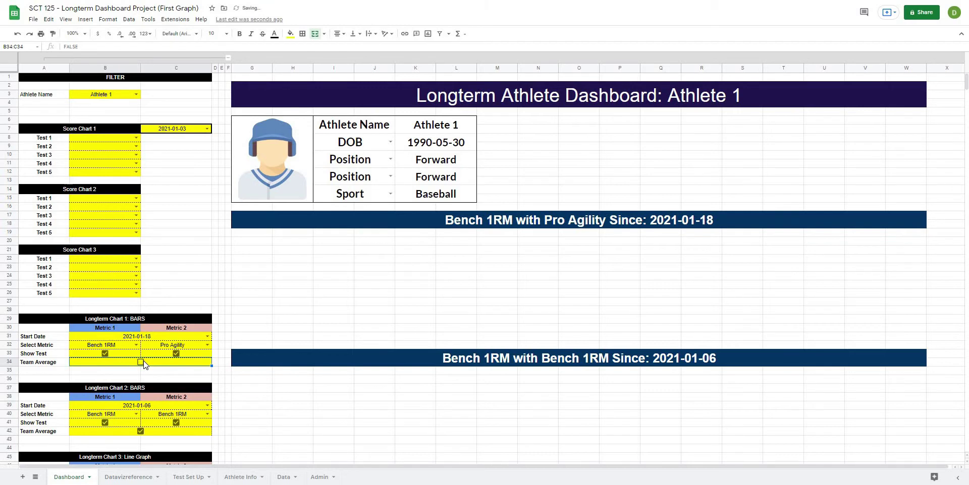
left_click(114, 478)
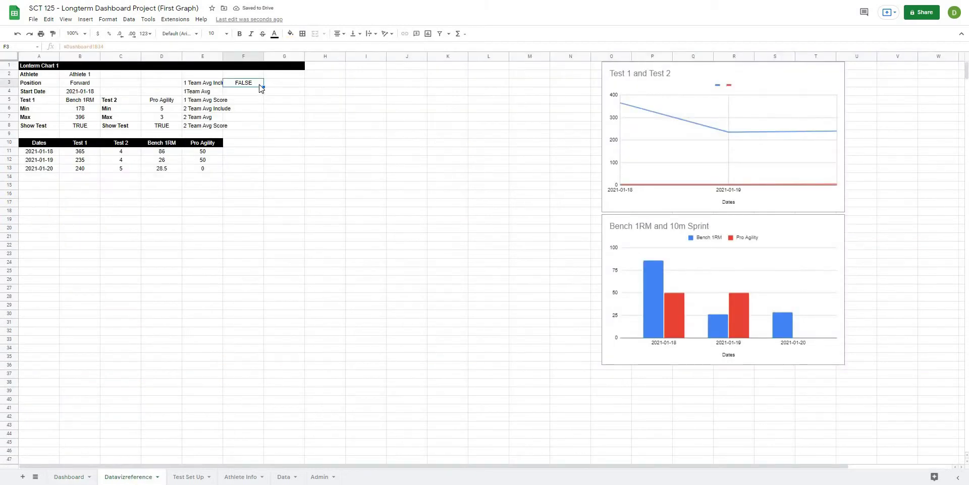
left_click(68, 477)
left_click(141, 362)
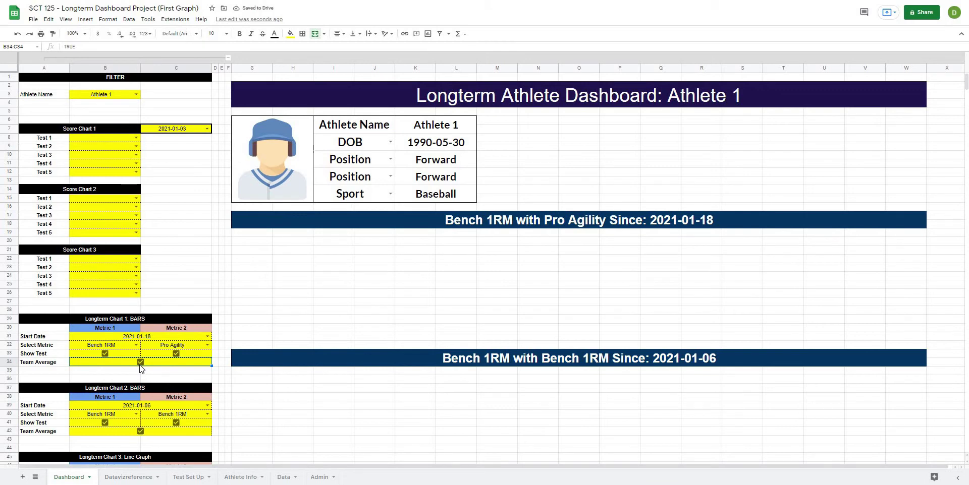
left_click(106, 478)
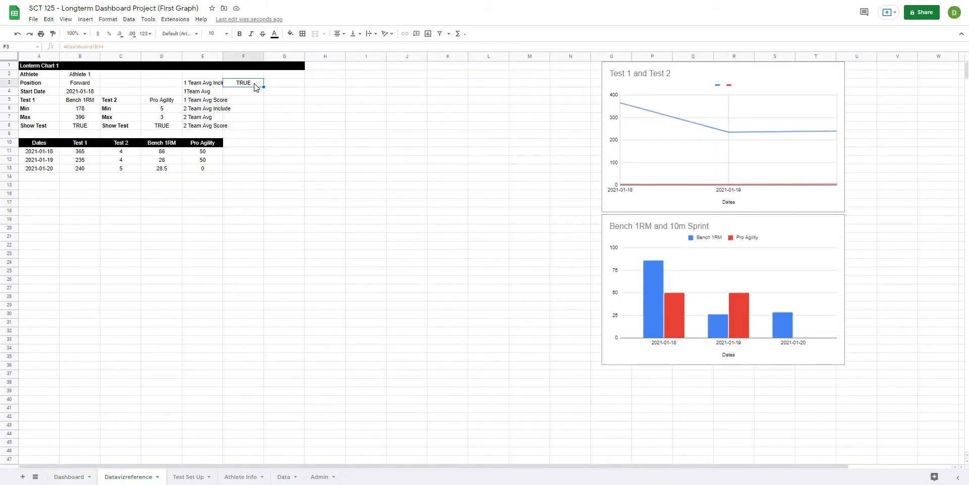
- Copy the formula text =Dashboard!B34 from F3 into F6, beside "2 Team Avg Include", without carrying over the orange text formatting
double_click(74, 47)
left_click_drag(63, 52, 62, 50)
key("ctrl+c")
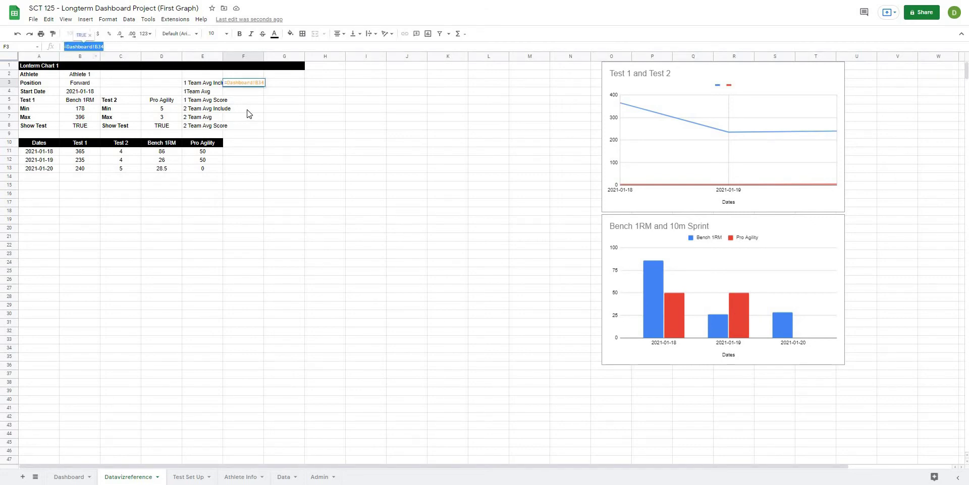
left_click(247, 114)
key("ctrl+v")
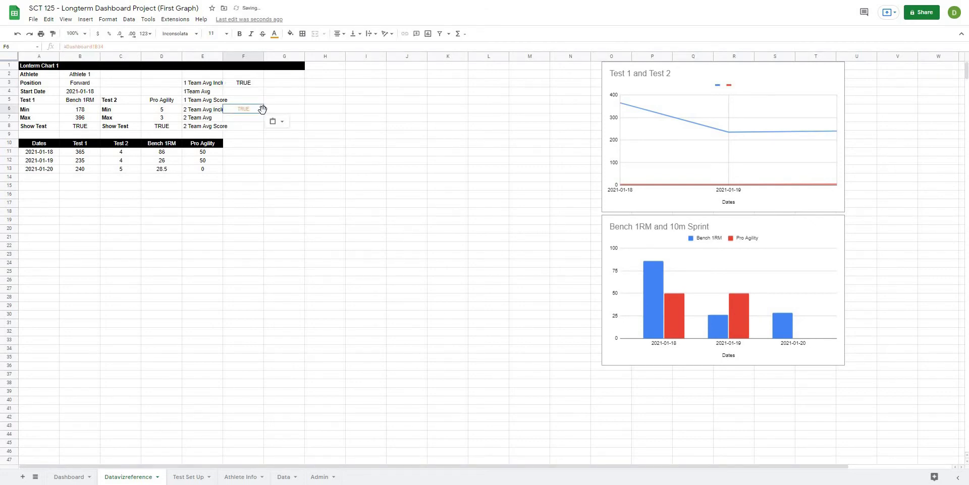
left_click(319, 104)
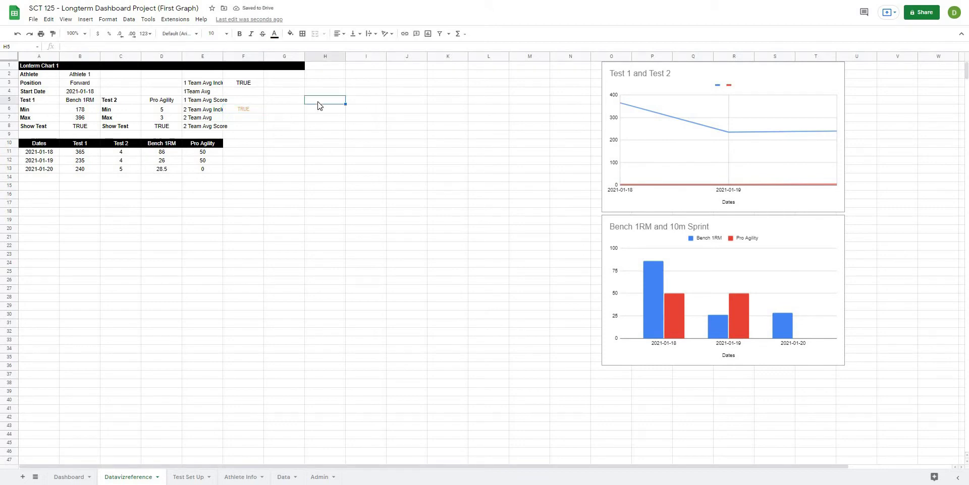
key("ctrl+z")
left_click(115, 44)
key("ctrl+v")
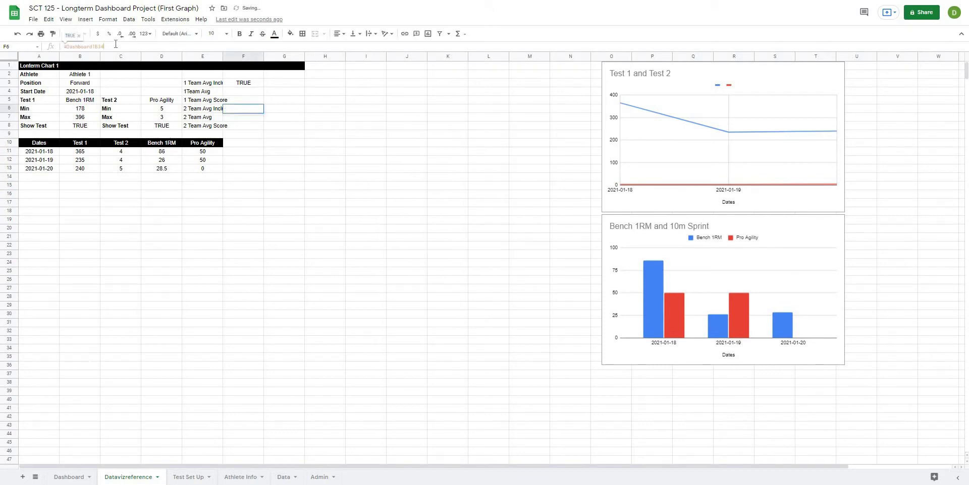
key("Return")
left_click(359, 115)
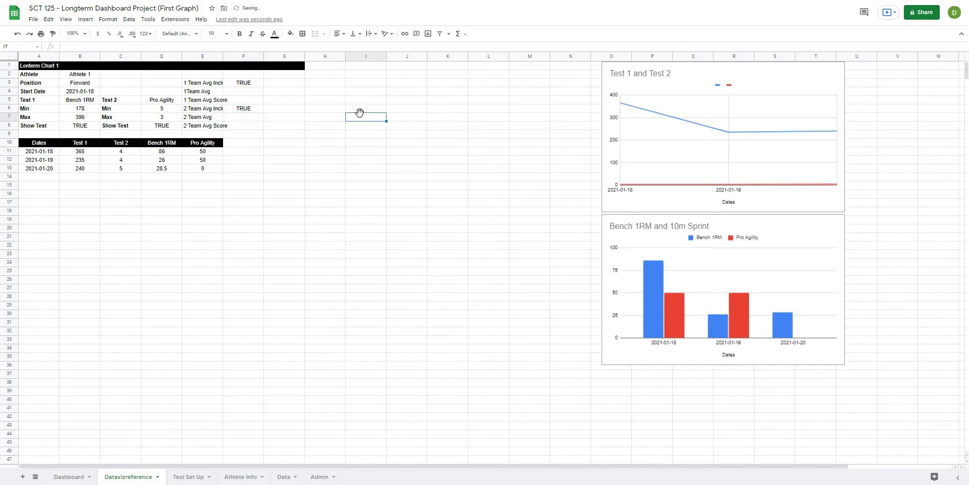
- Test both linked cells, F3 and F6, by switching the Longterm Chart 1 Team Average checkbox off and on again
left_click(73, 477)
left_click(140, 363)
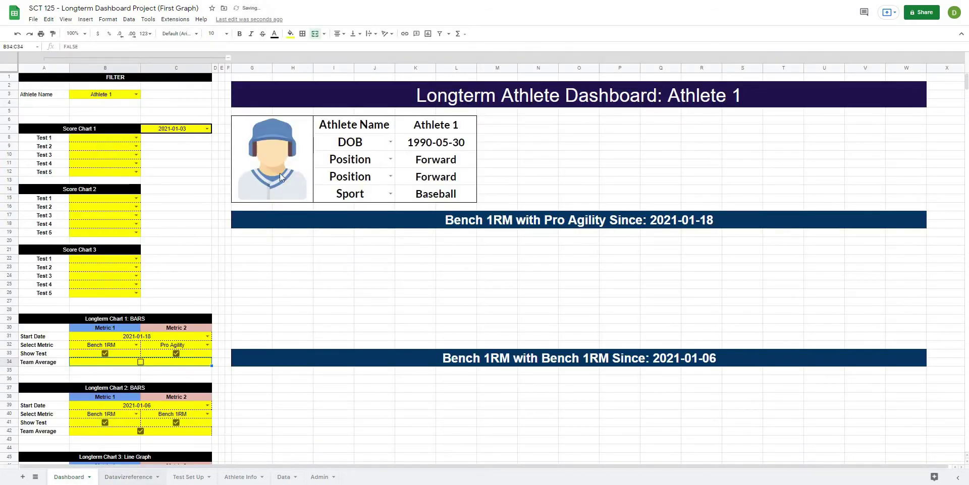
key("ctrl+Page_Down")
left_click(69, 476)
left_click(129, 477)
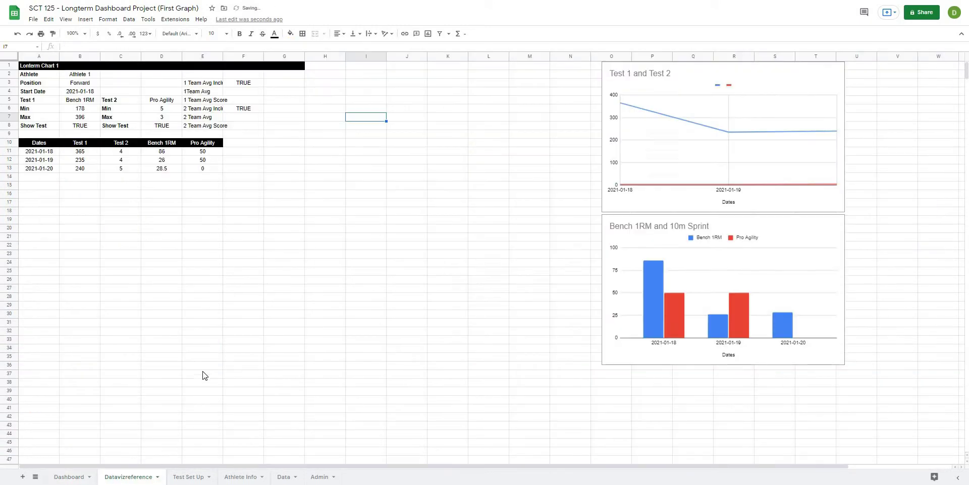
left_click(331, 271)
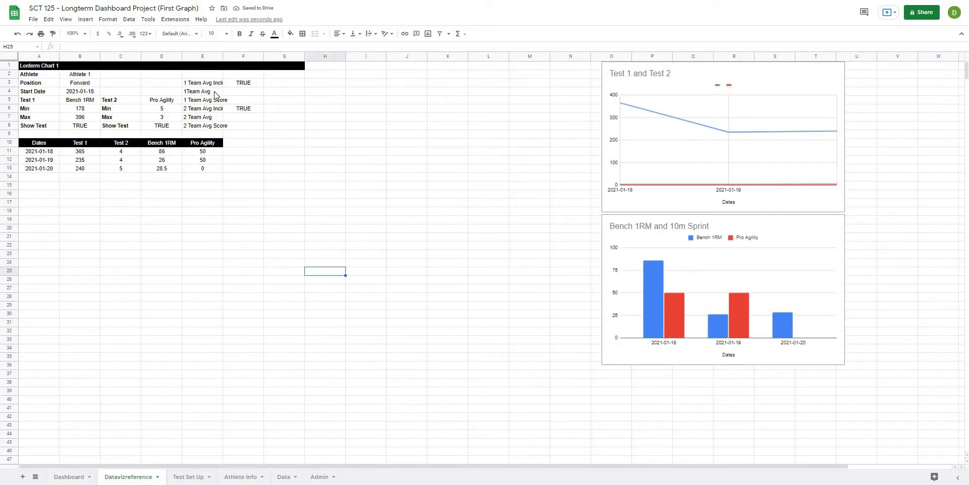
- Fill the label cells A2:A8, C5:C8 and E3:E8 with orange
left_click_drag(31, 74, 36, 125)
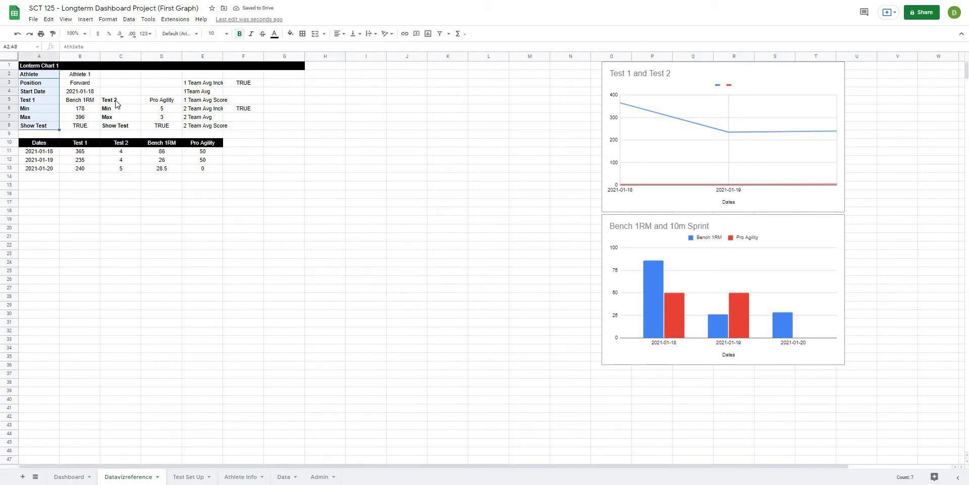
left_click_drag(117, 100, 121, 125)
left_click_drag(191, 85, 206, 120)
left_click(290, 34)
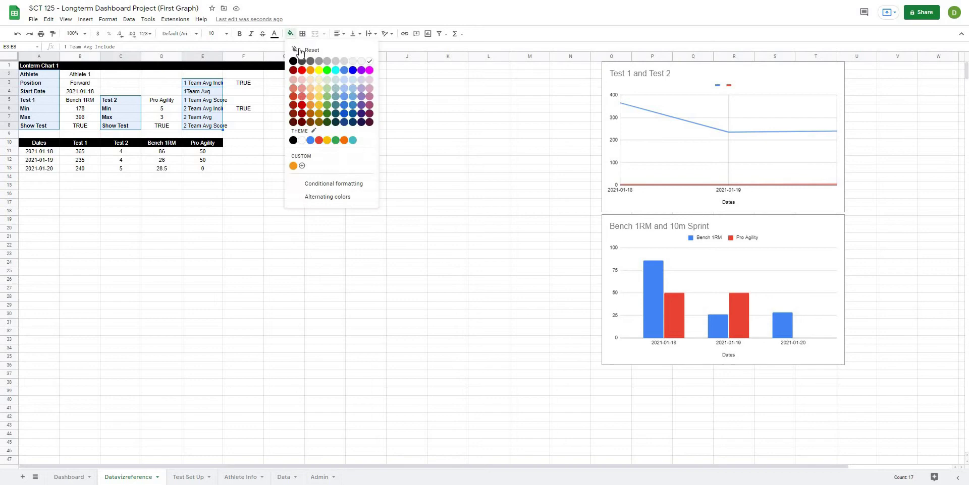
left_click(310, 73)
left_click_drag(365, 176, 365, 185)
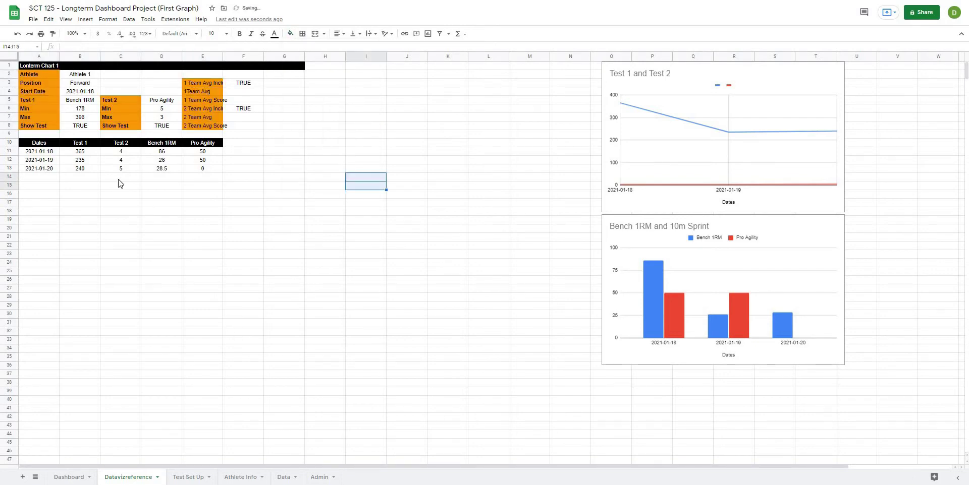
left_click_drag(37, 74, 51, 125)
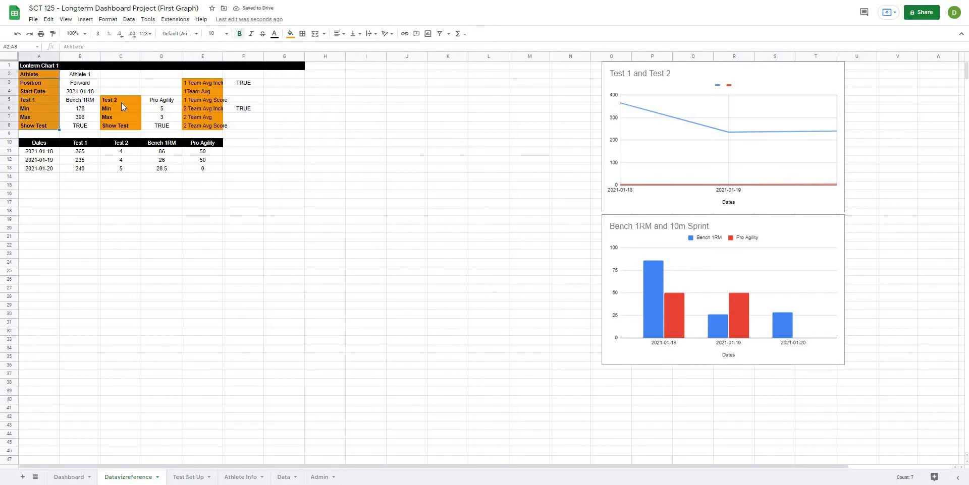
left_click_drag(121, 101, 121, 125)
left_click_drag(204, 82, 204, 119)
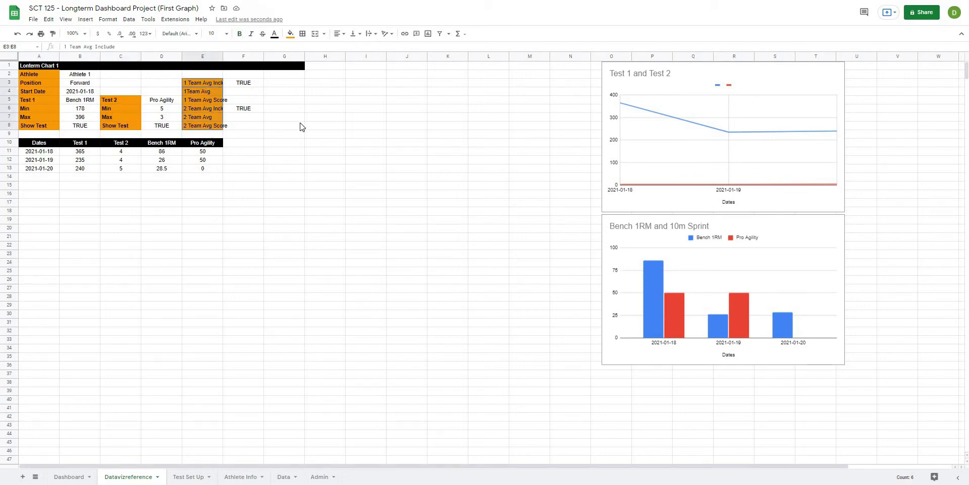
left_click(284, 126)
- Make the team average labels in E3:E8 bold and set their font size to 8
left_click_drag(213, 84, 214, 128)
key("ctrl+b")
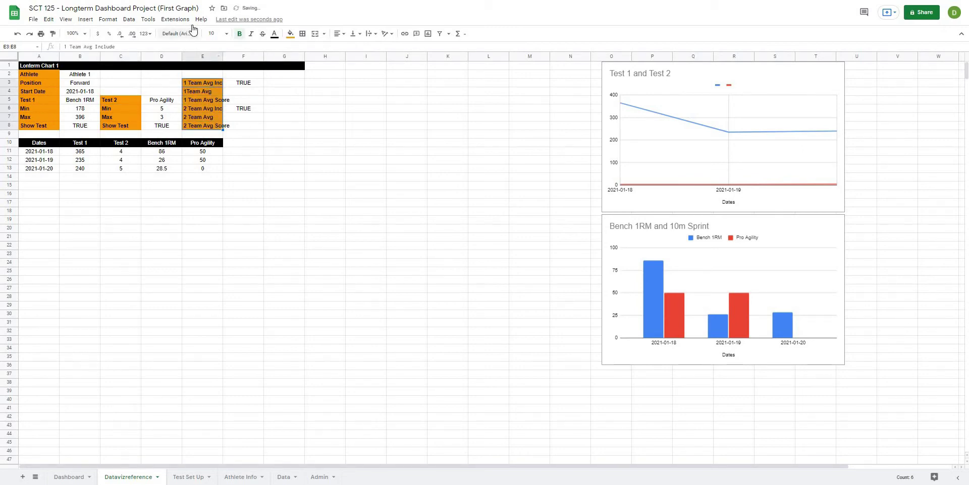
left_click(226, 34)
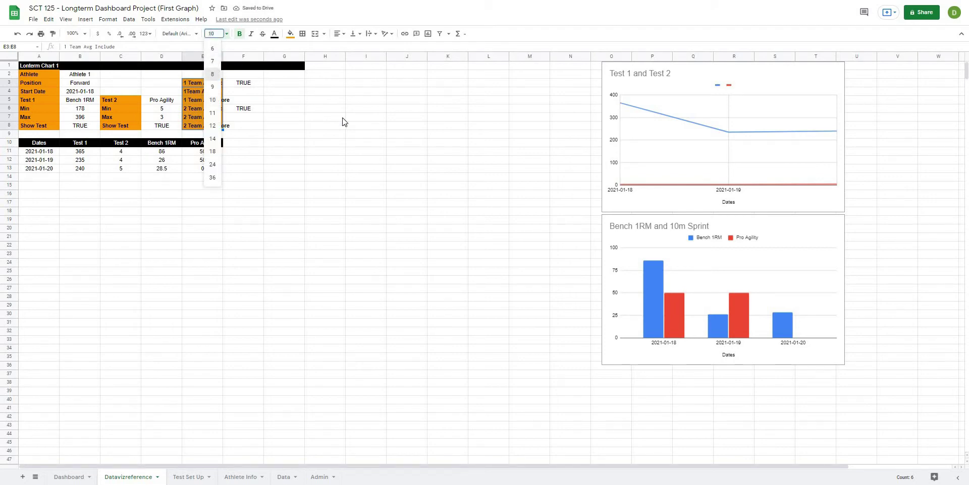
type("8")
key("Return")
left_click(370, 127)
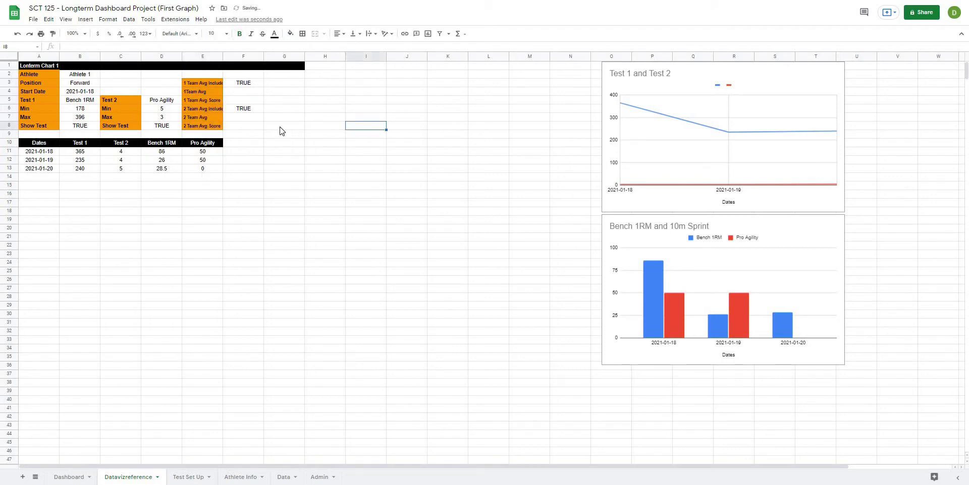
- Add the missing space in the E4 label so it reads "1 Team Avg"
left_click(188, 90)
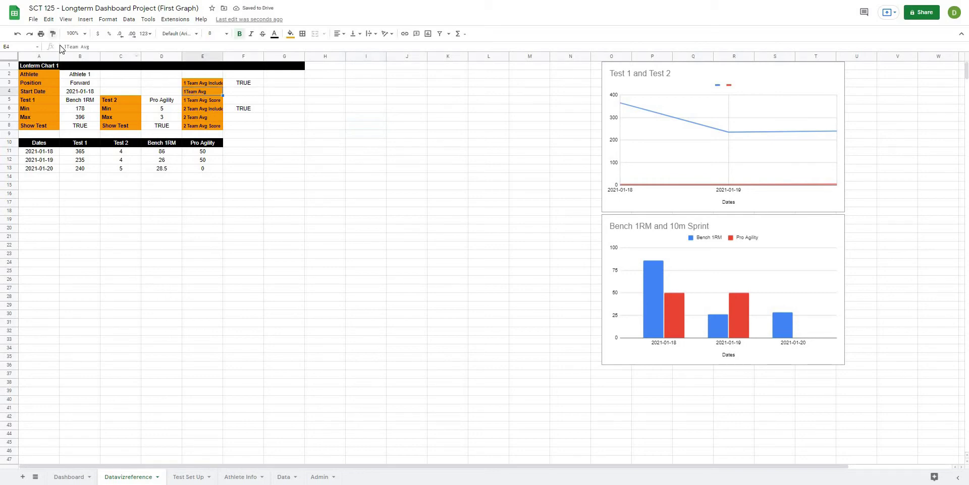
left_click(67, 46)
left_click(302, 118)
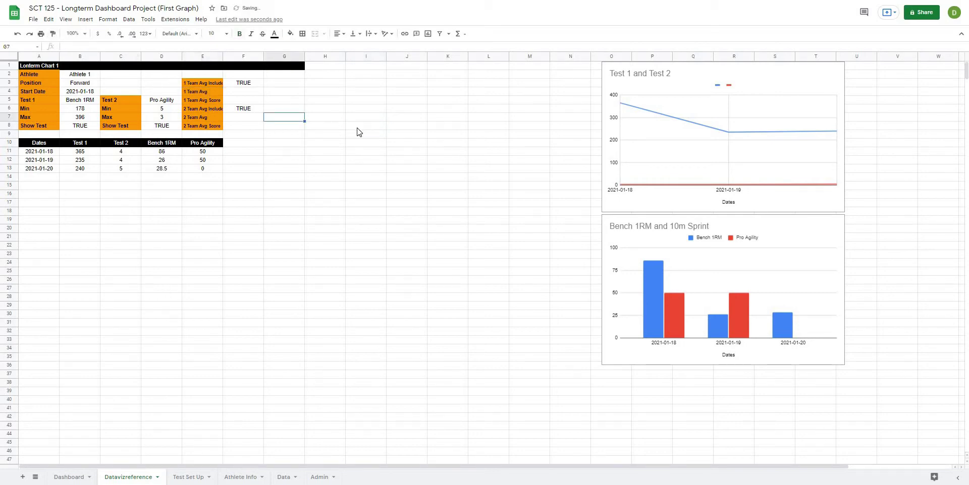
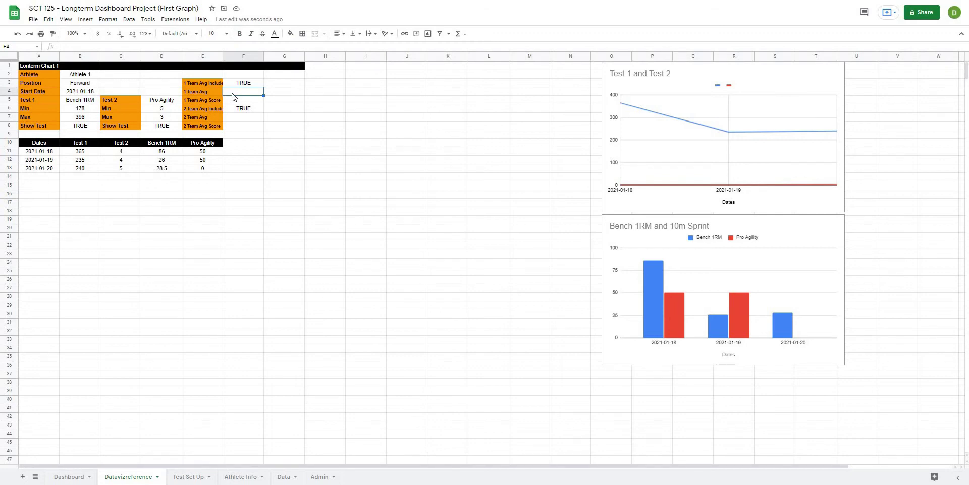
left_click(323, 108)
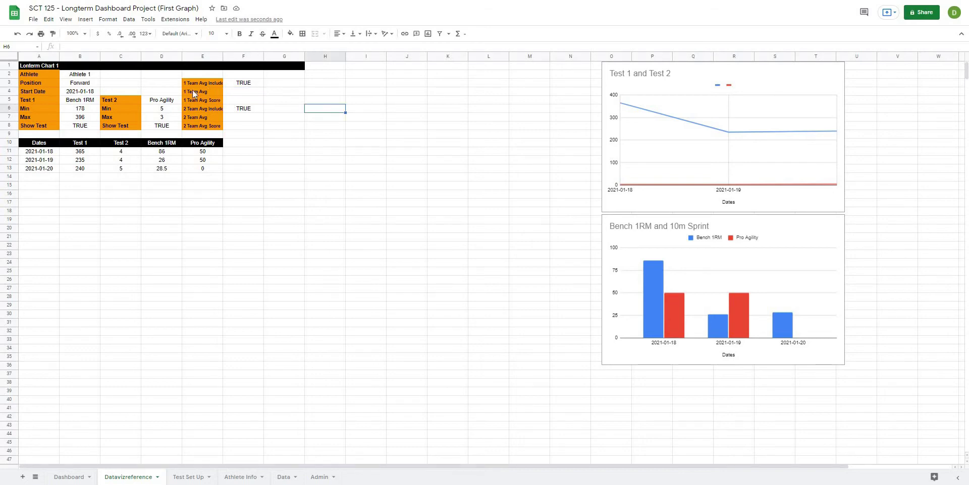
left_click(72, 94)
left_click(365, 94)
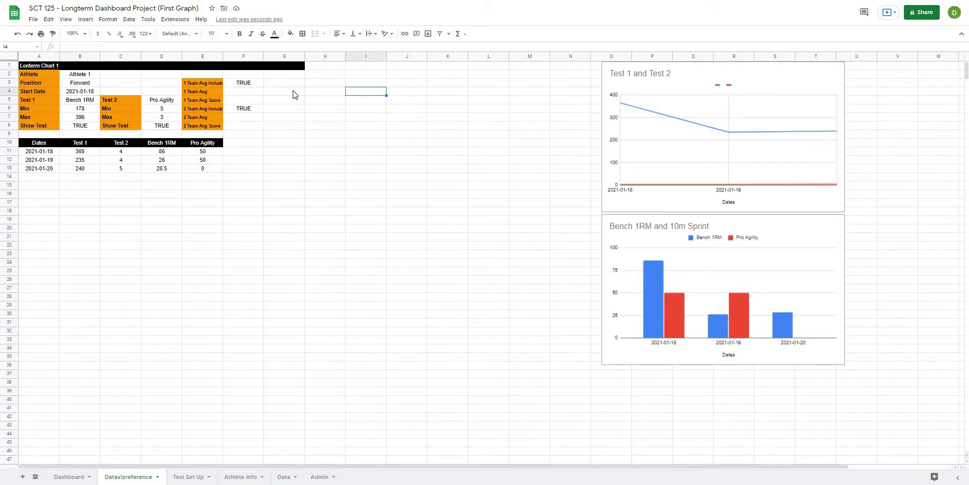
left_click(295, 93)
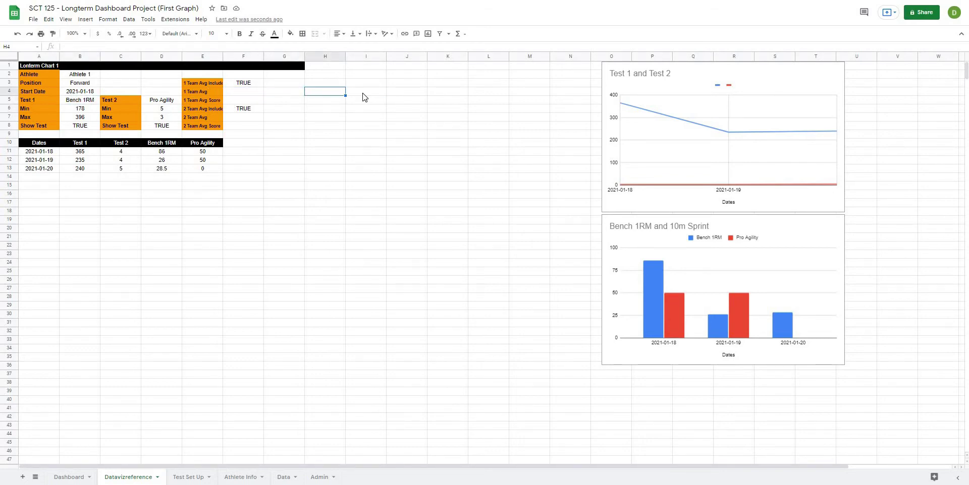
left_click(362, 93)
- Enter =index(Data,,match(B5, titles, false)) in H4 to return all team results for Test 1
left_click(333, 94)
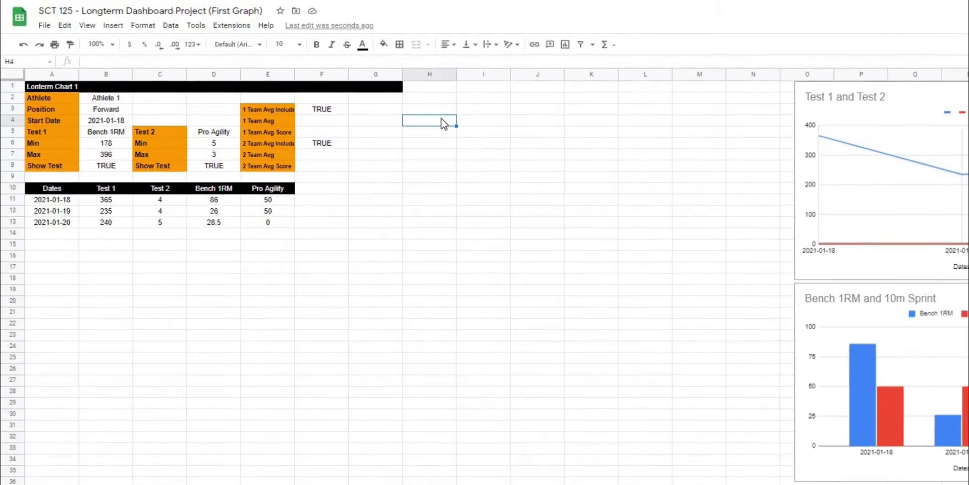
type("=index(")
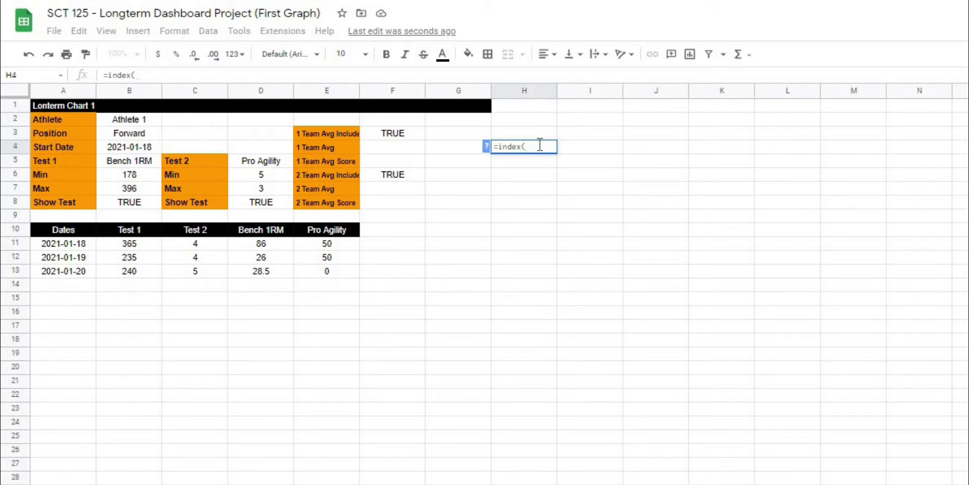
type("Data")
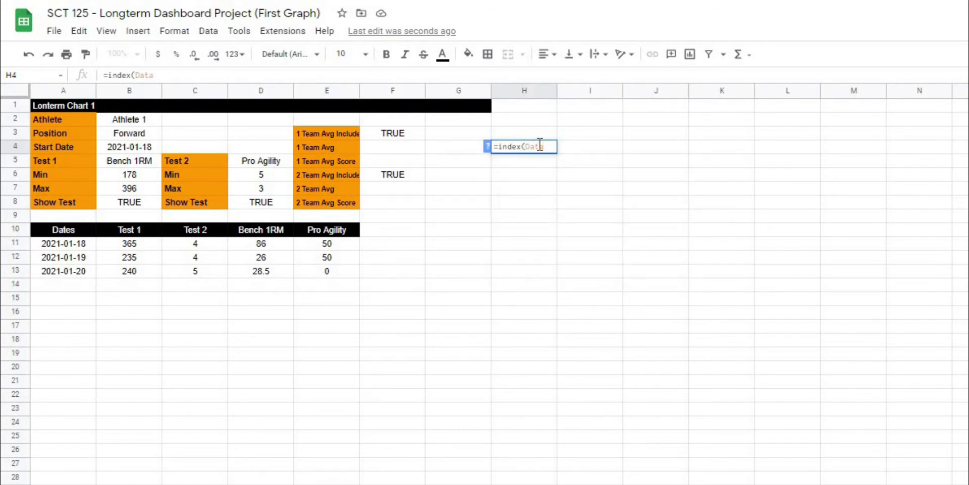
type(",,")
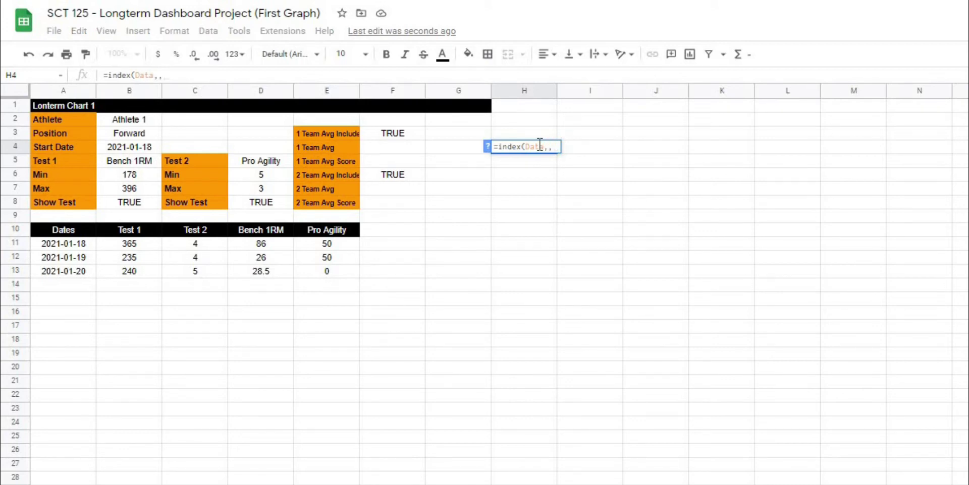
type("match(")
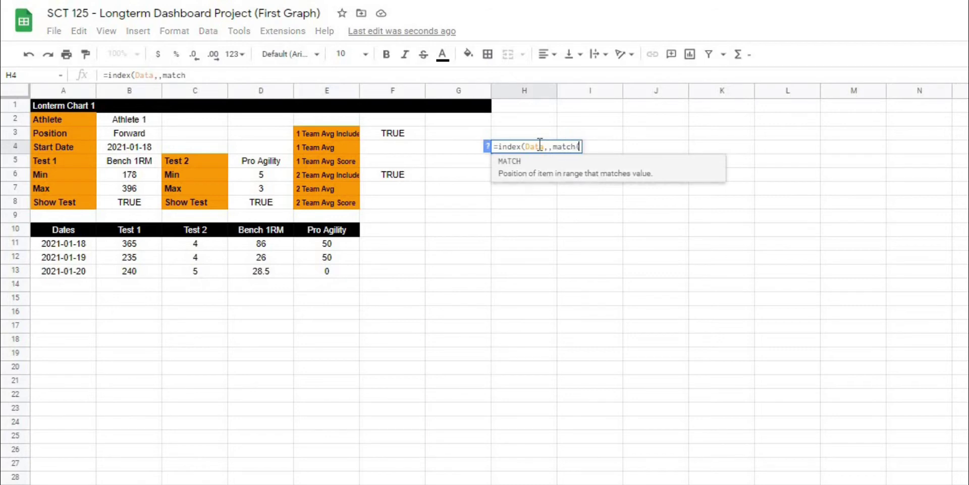
left_click(125, 161)
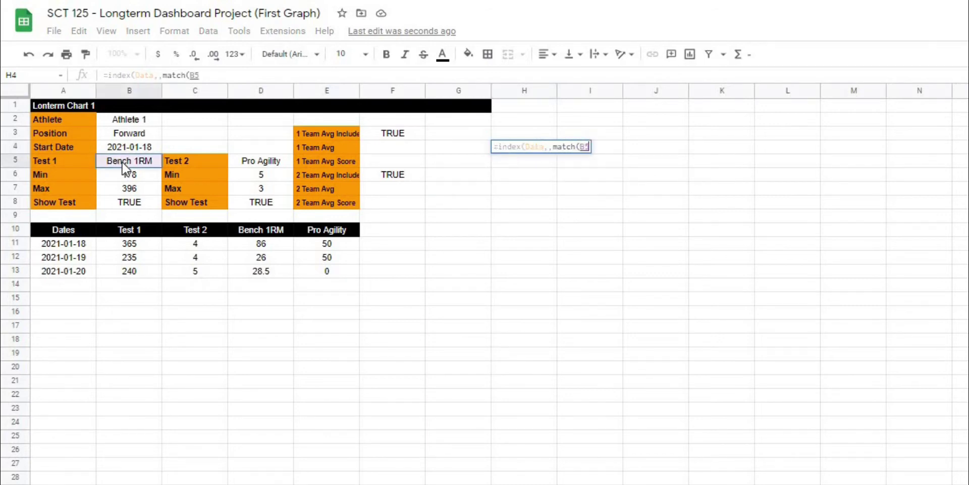
type(", ")
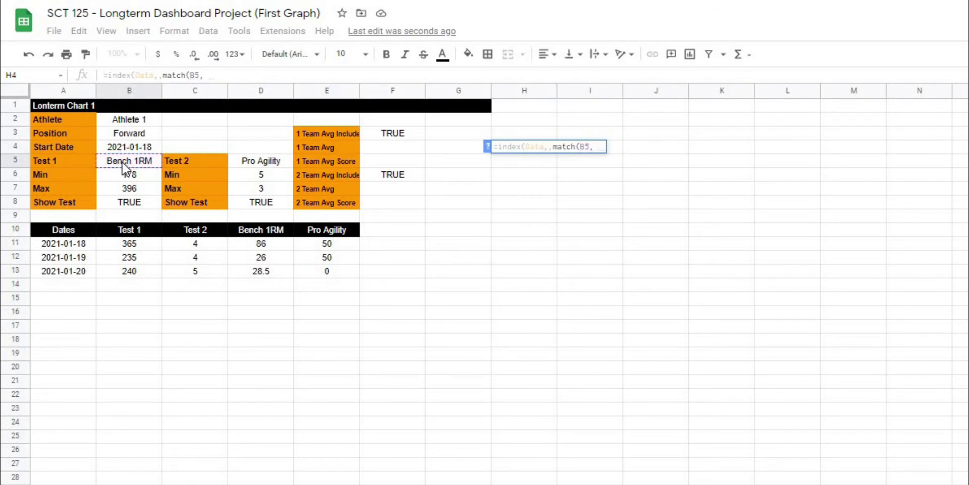
type("titles")
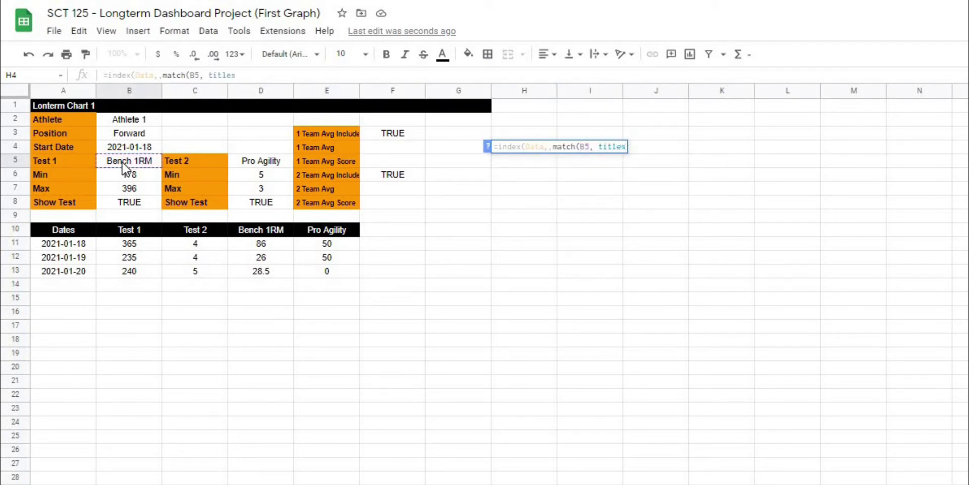
type(", false")
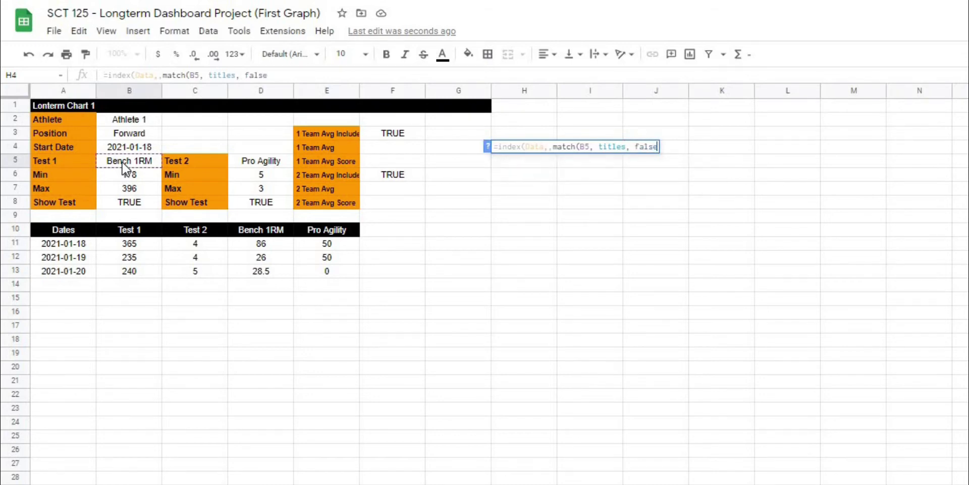
type("))")
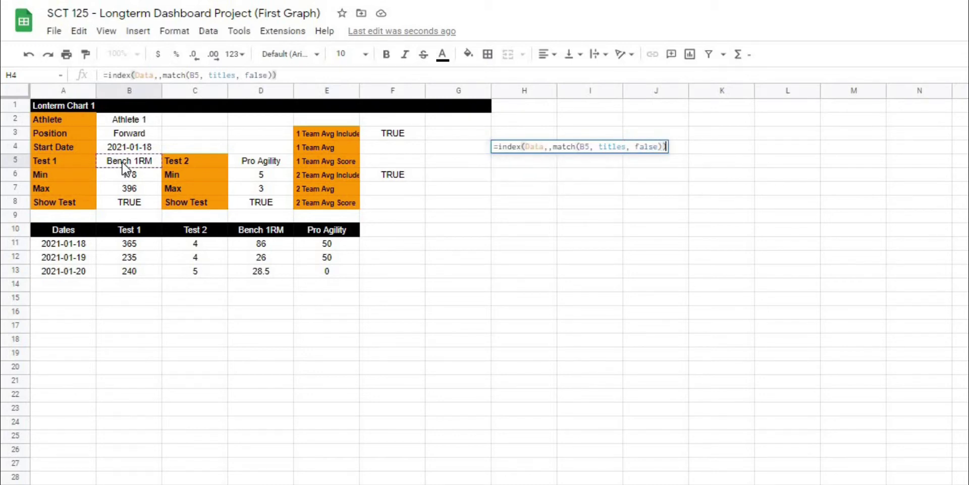
key("Return")
left_click(720, 214)
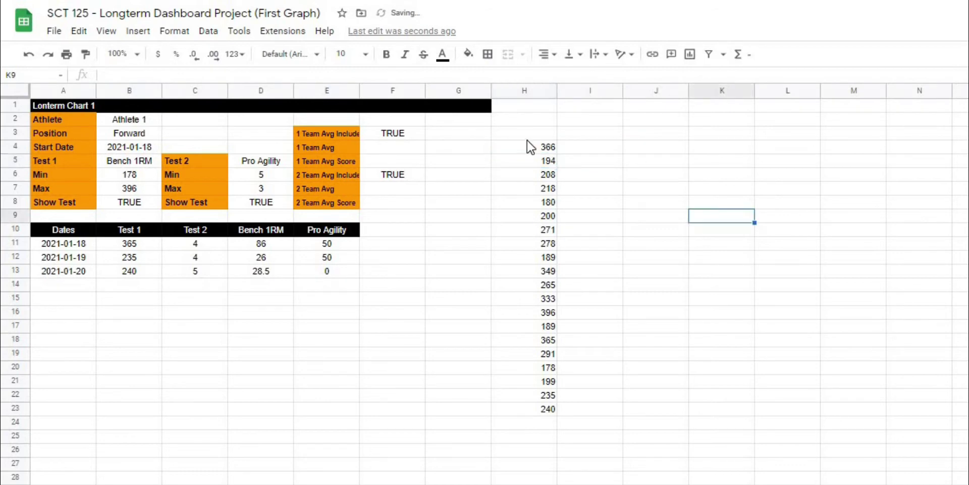
- Check the returned Test 1 results and wrap the H4 formula in AVERAGE, giving =average(index(Data,,match(B5, Titles, false)))
left_click_drag(535, 147, 555, 409)
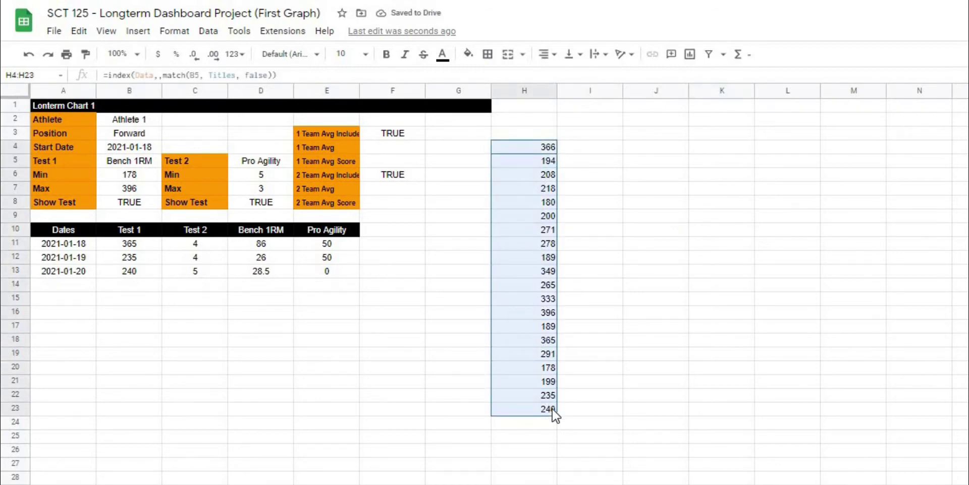
left_click(694, 356)
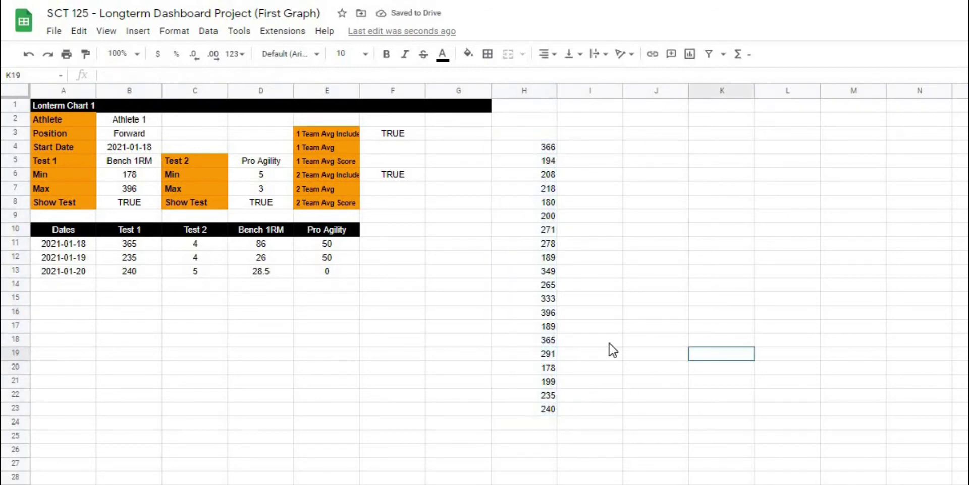
left_click(534, 146)
left_click_drag(533, 146, 539, 410)
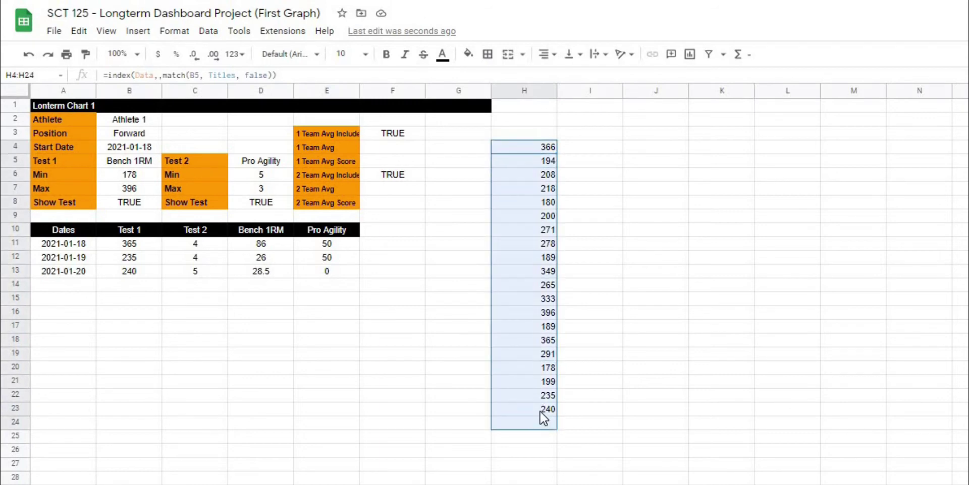
left_click(589, 401)
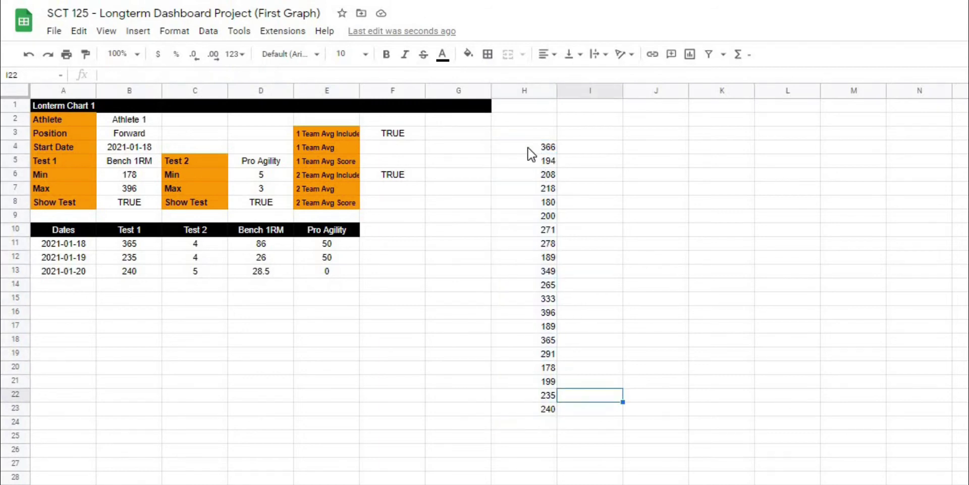
left_click(530, 148)
left_click(108, 75)
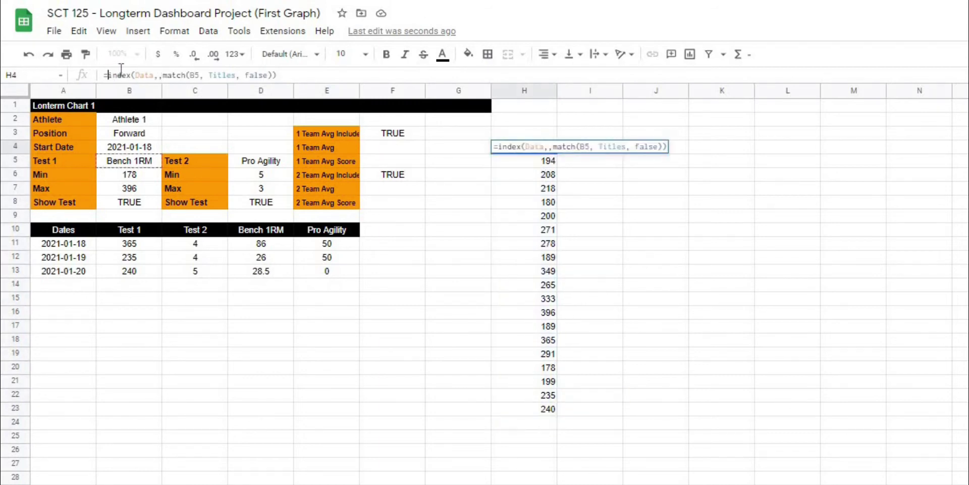
type("ave")
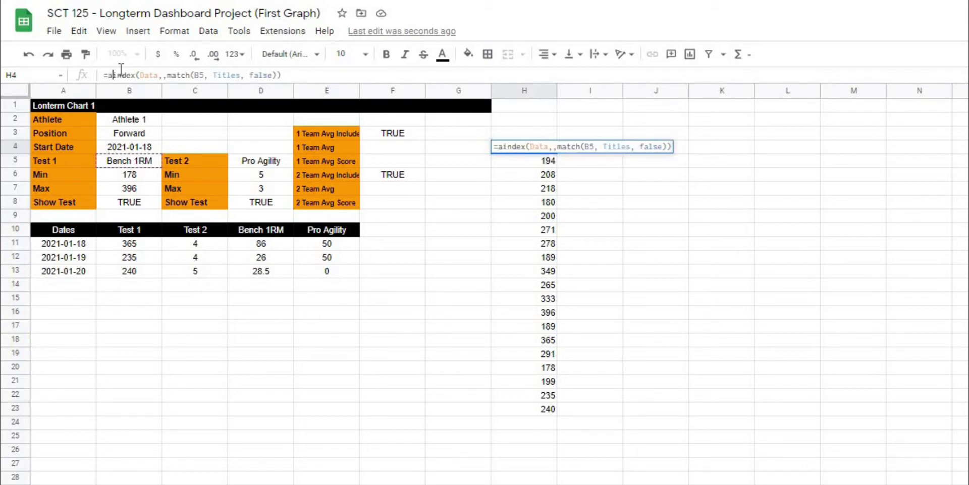
type("rage(")
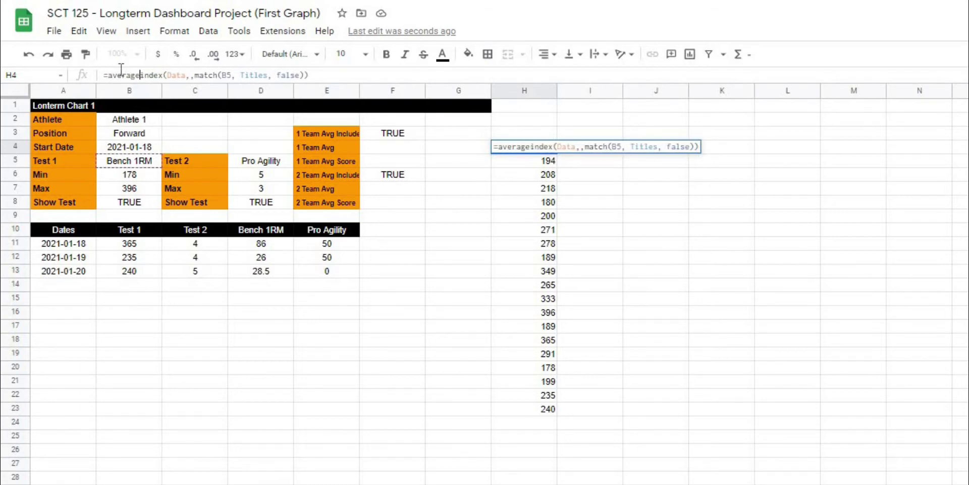
left_click(342, 76)
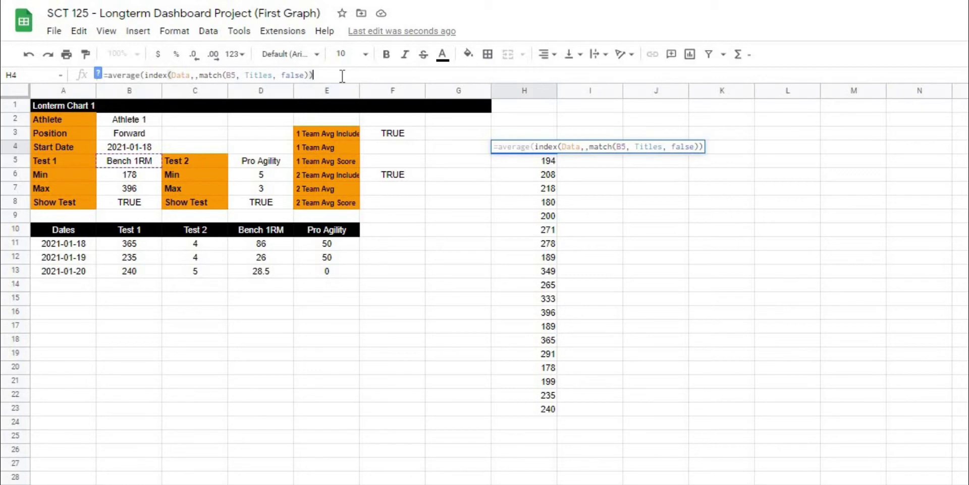
key("Return")
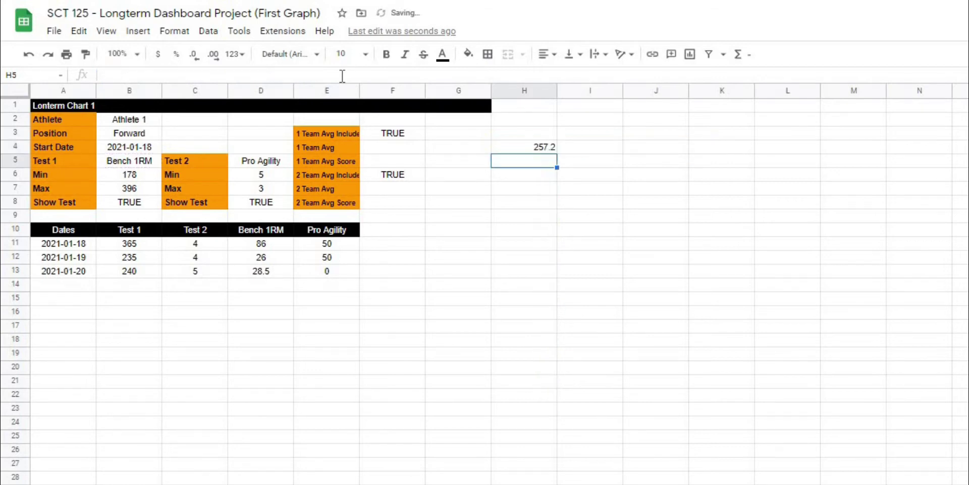
- Move the average formula from H4 to F4, beside the 1 Team Avg label, and leave H4 empty
left_click(544, 150)
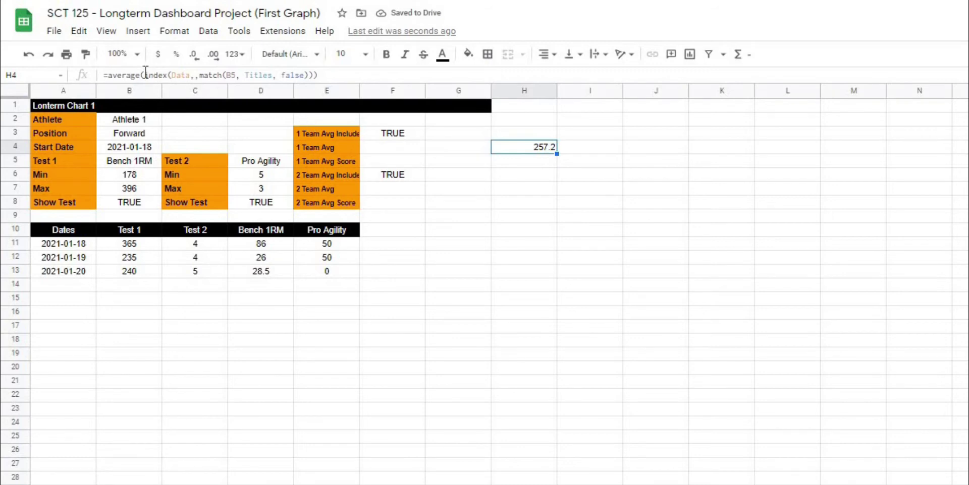
left_click_drag(145, 74, 313, 75)
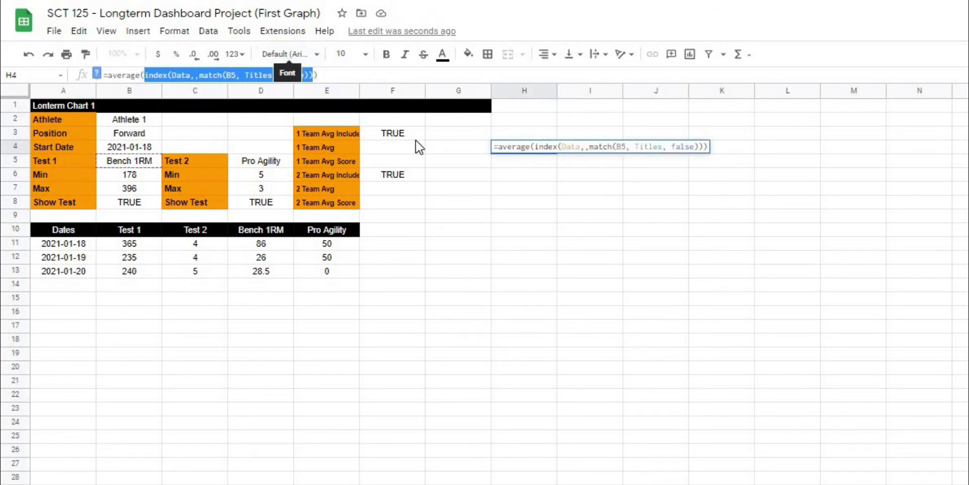
key("Escape")
left_click(550, 188)
left_click(547, 152)
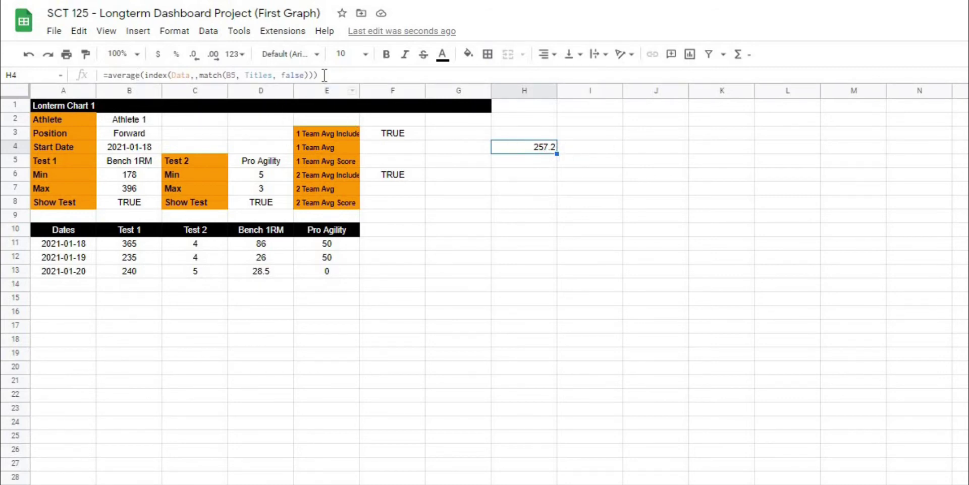
left_click_drag(318, 75, 88, 80)
key("ctrl+c")
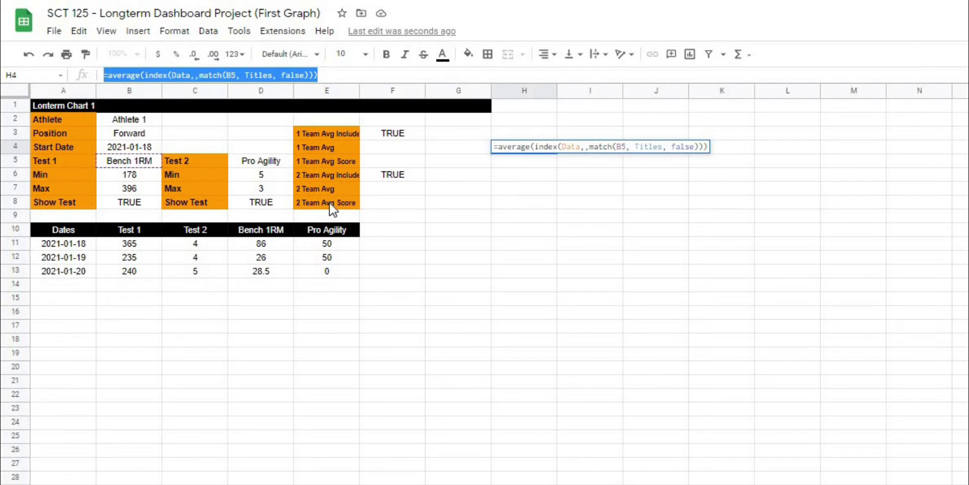
key("Escape")
left_click(389, 149)
left_click(320, 74)
key("ctrl+v")
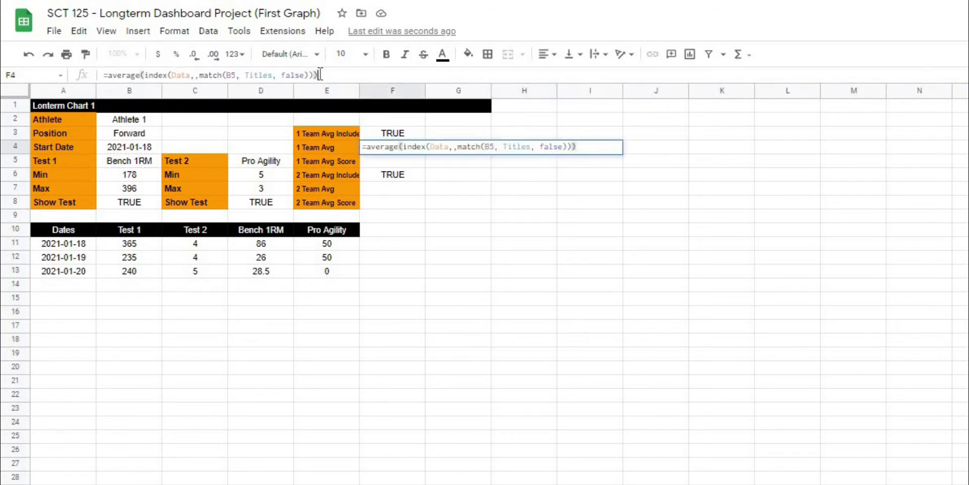
key("Return")
left_click(585, 174)
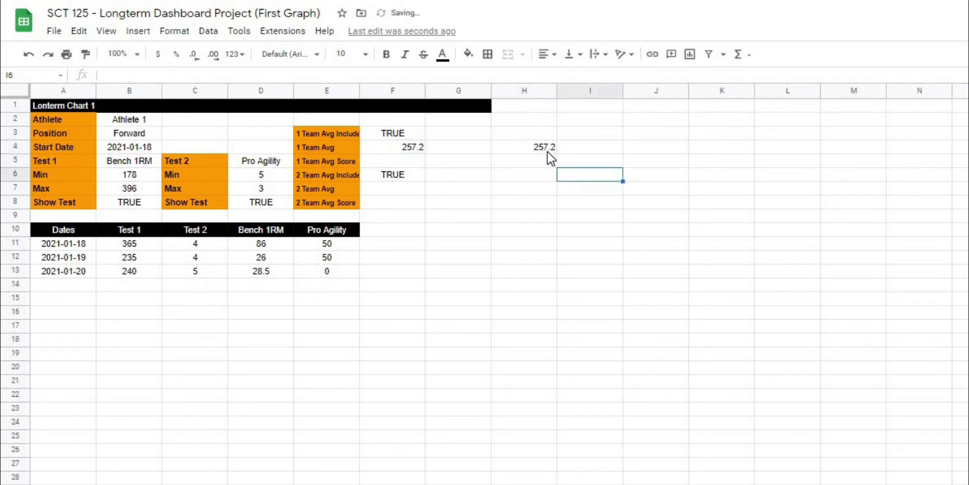
left_click(547, 150)
key("Delete")
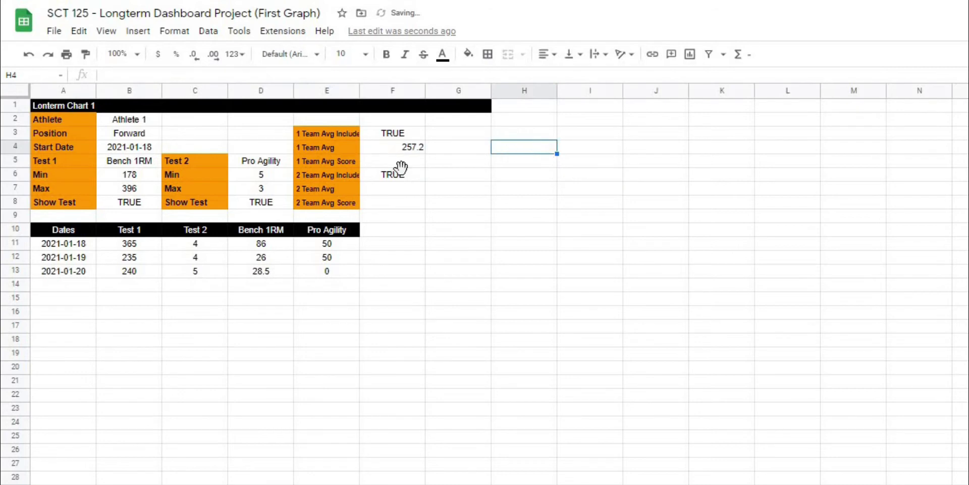
- Center the team average values in F3:F8 horizontally
left_click_drag(394, 133, 401, 205)
left_click(549, 54)
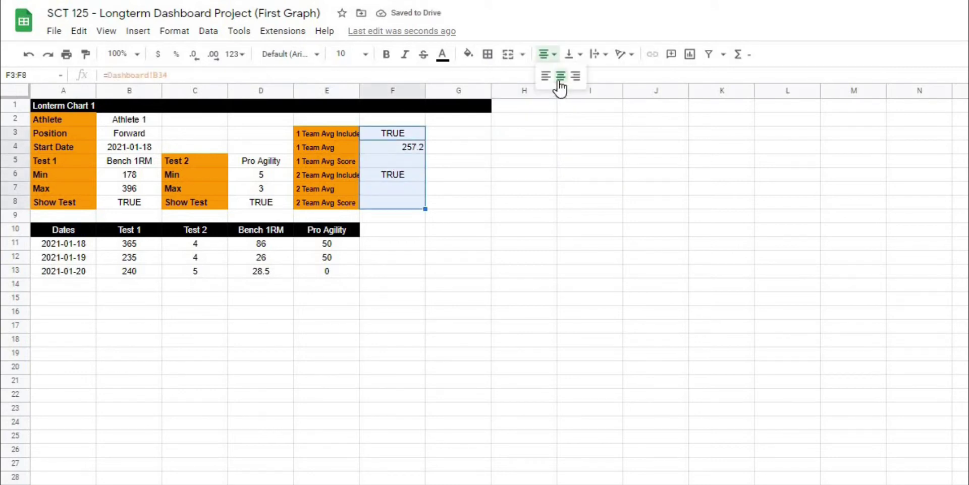
left_click(560, 76)
left_click(591, 177)
- Check the Bench 1RM score formula in D11 and begin the 1 Team Avg Score formula in F5 with the numerator =((F4-B6)
left_click(375, 158)
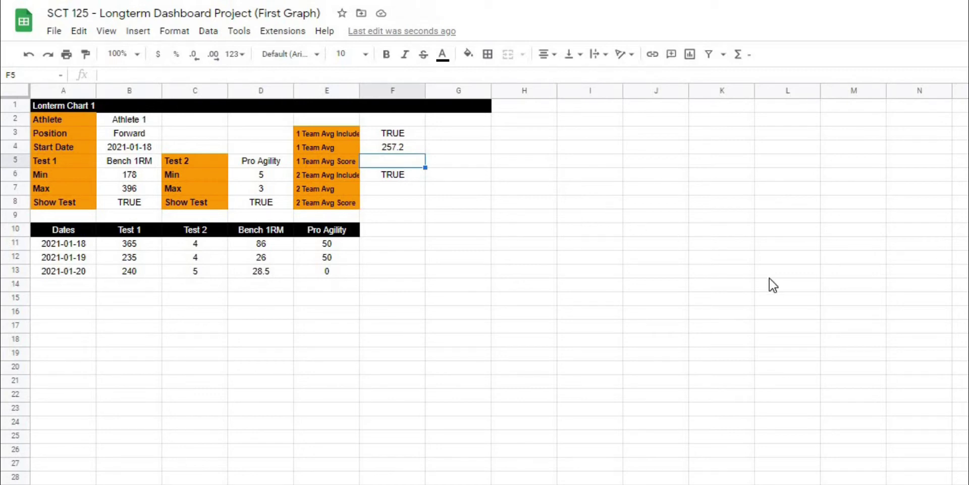
left_click(264, 250)
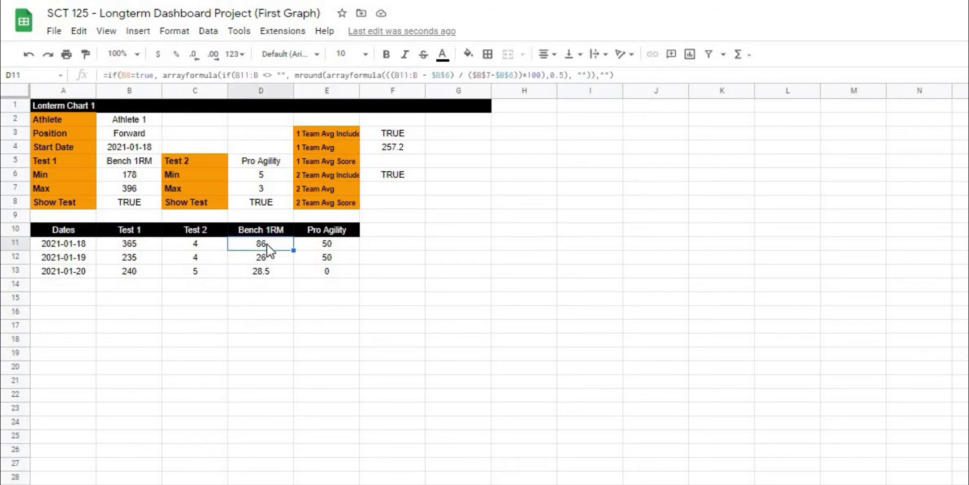
left_click(575, 220)
left_click(505, 148)
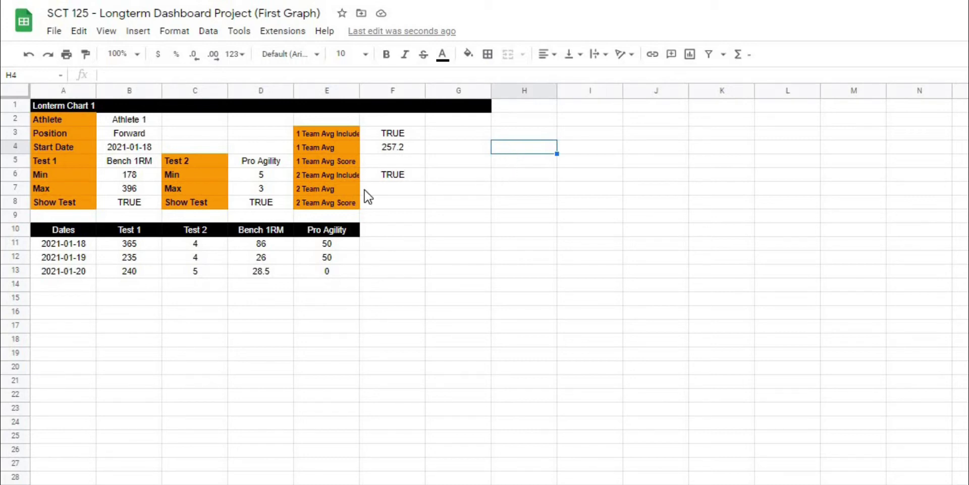
left_click(537, 242)
left_click(405, 161)
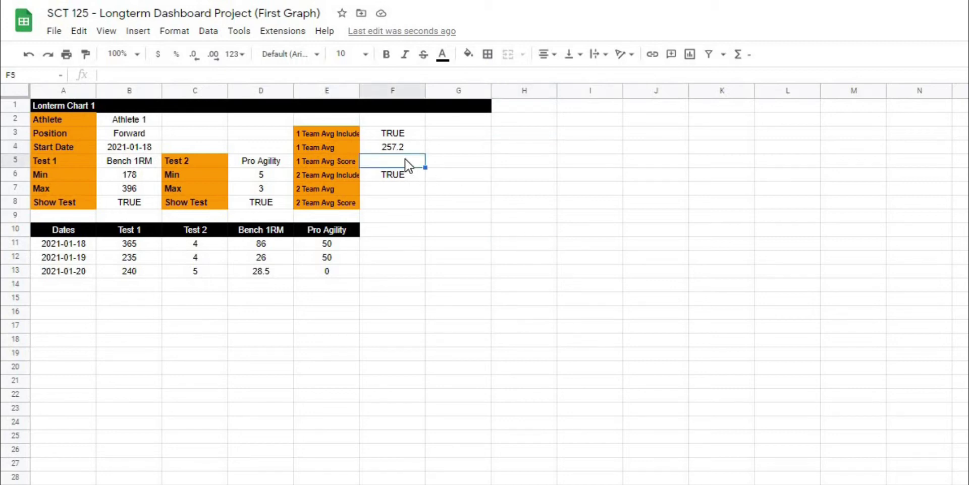
type("=")
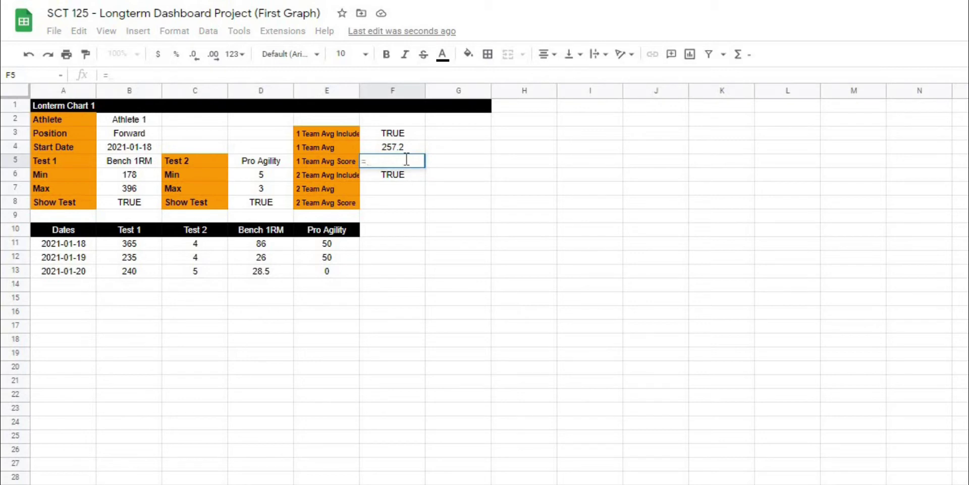
type("((")
left_click(401, 152)
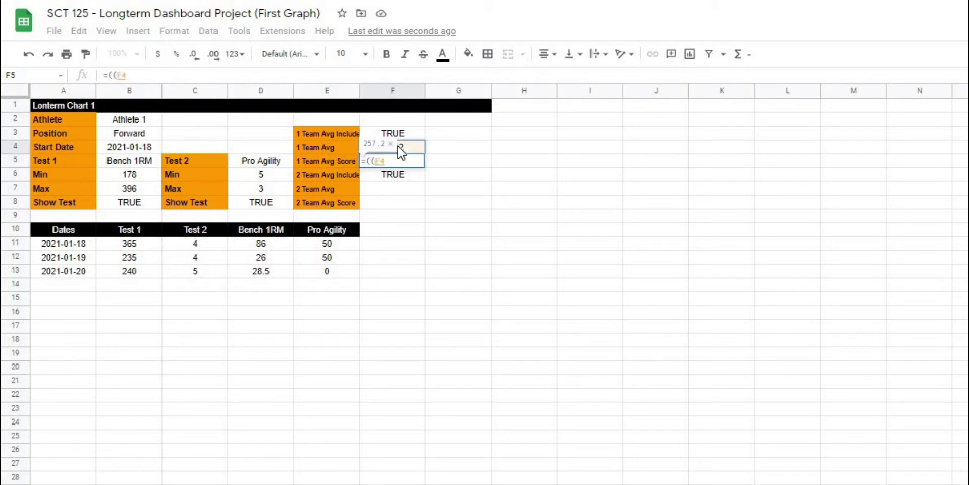
type("-")
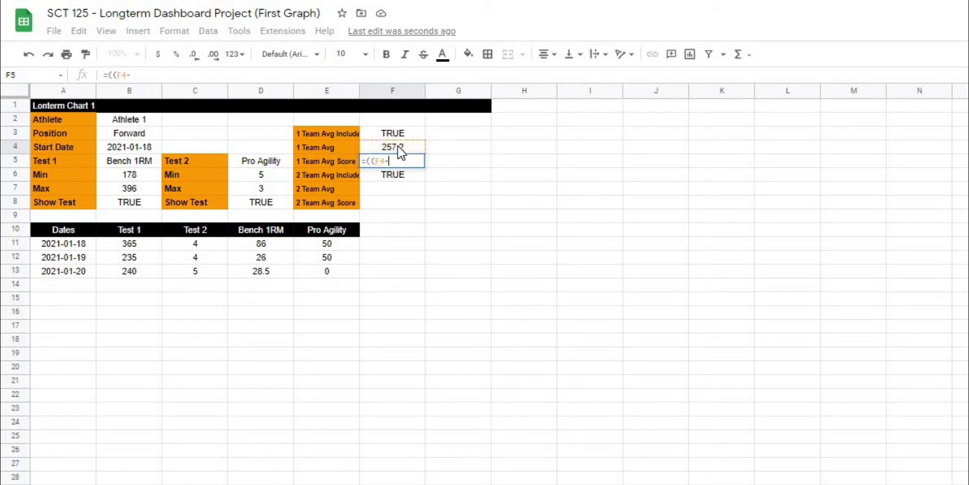
left_click(130, 175)
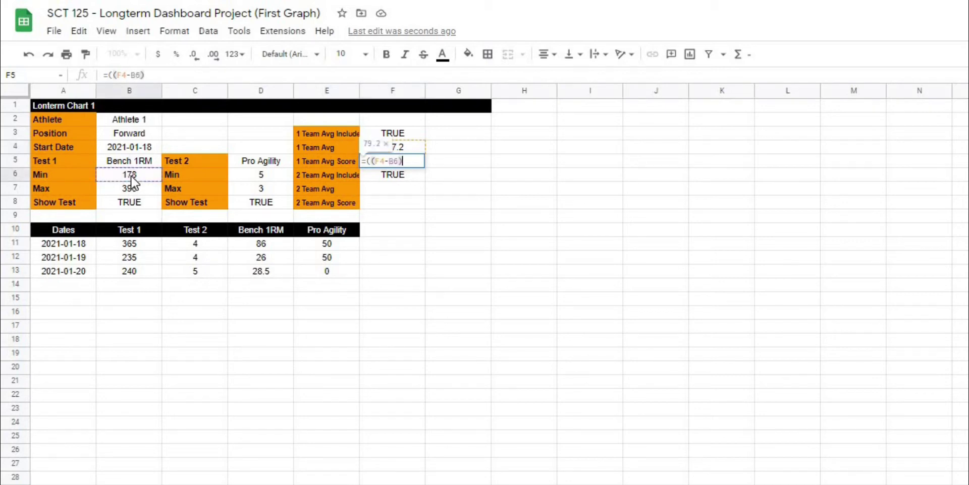
- Complete the F5 formula by dividing by the Test 1 range and scaling to 100, giving =((F4-B6)/(B7-B6)*100)
type(")/(")
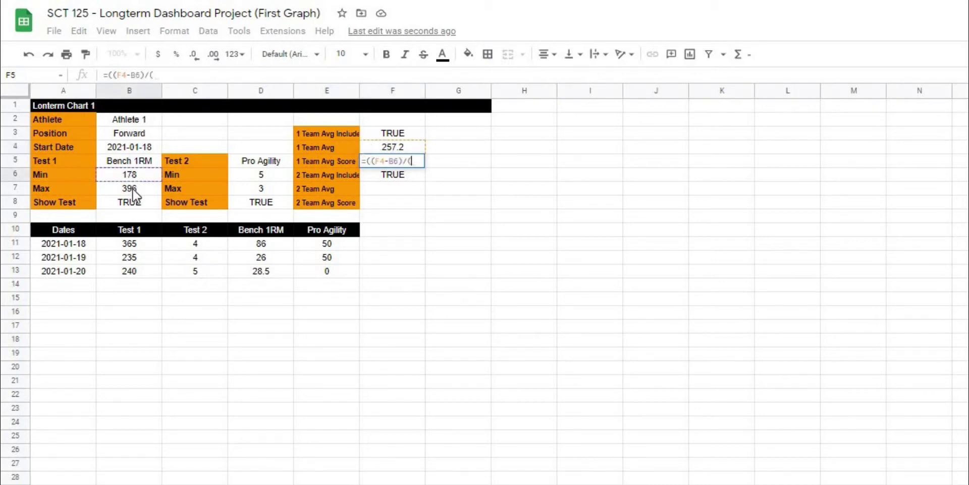
left_click(132, 189)
type("-")
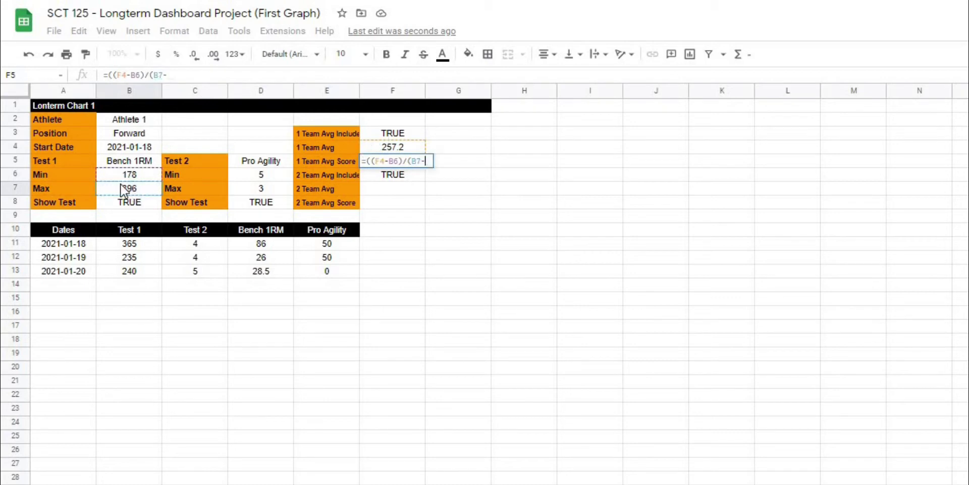
left_click(133, 171)
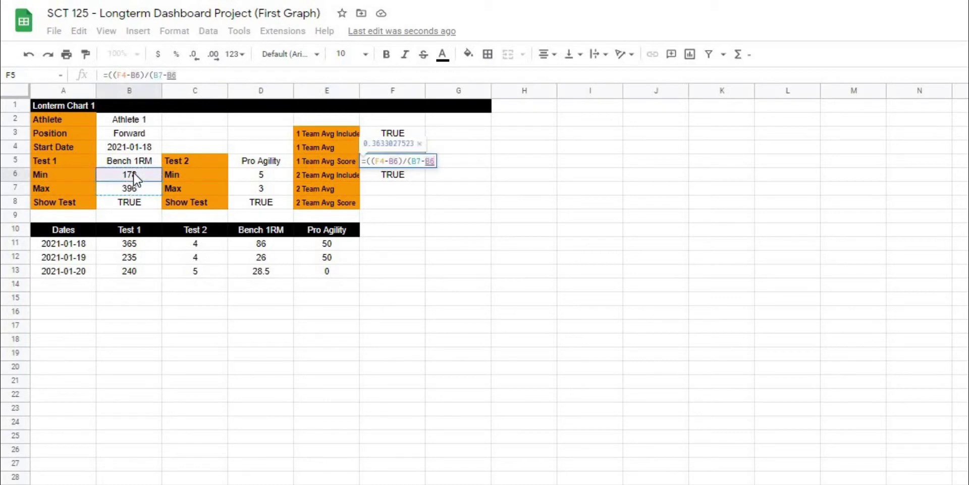
type(")")
type("*100")
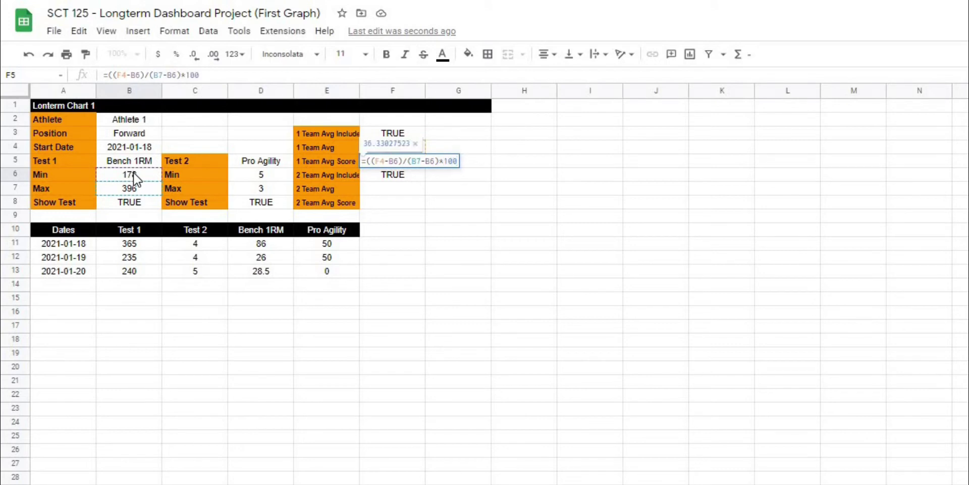
key("Return")
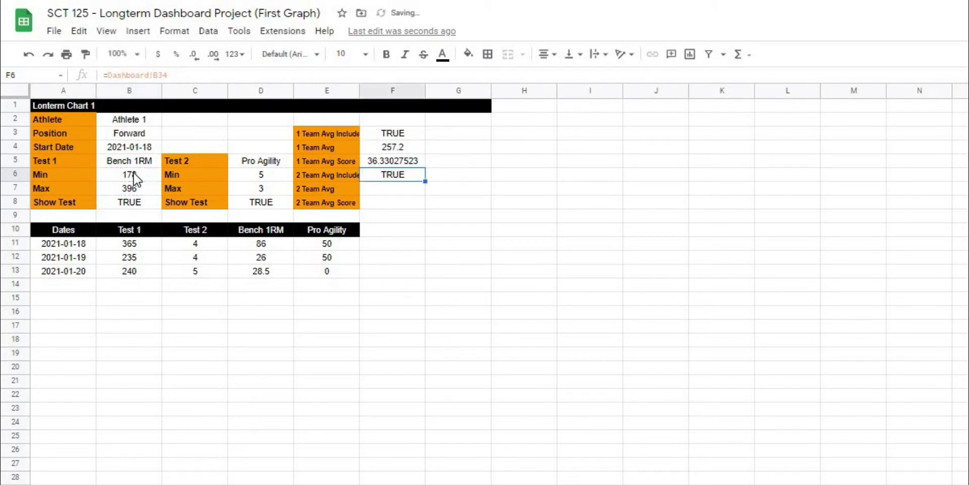
left_click(414, 163)
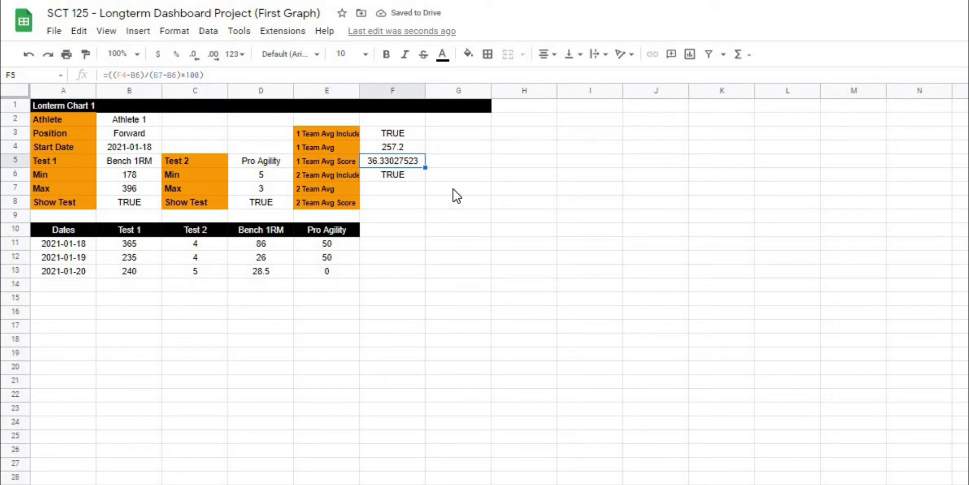
left_click(455, 218)
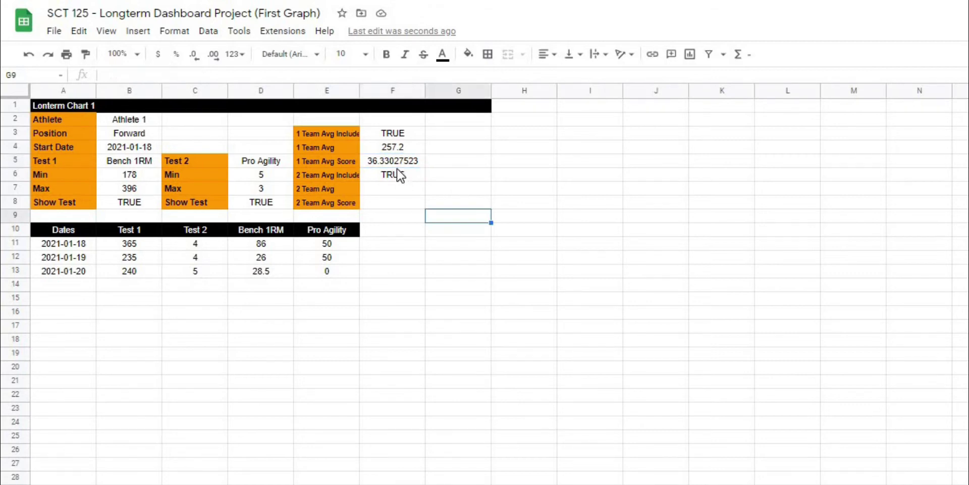
- Wrap the F5 score formula in MROUND with a factor of 0.5, giving =mround(((F4-B6)/(B7-B6)*100),0.5)
left_click(396, 164)
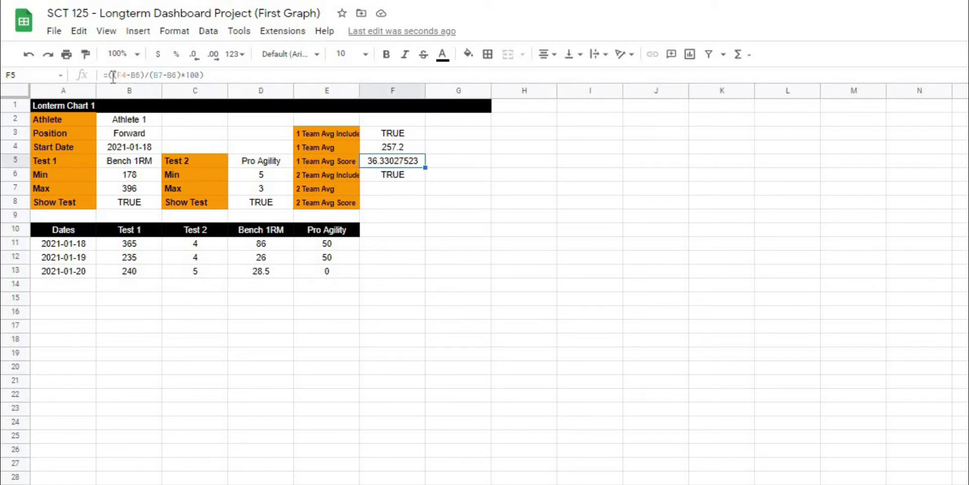
left_click(108, 75)
type("(")
type("mround(")
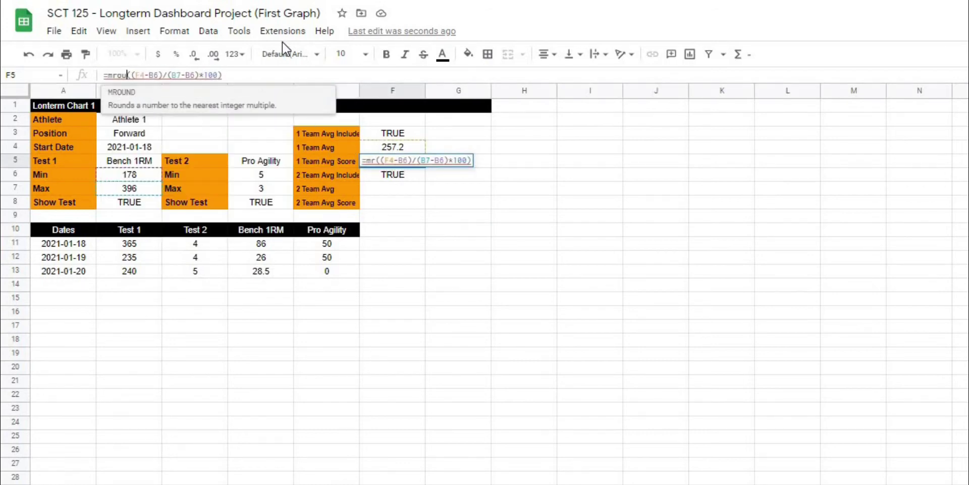
left_click(278, 73)
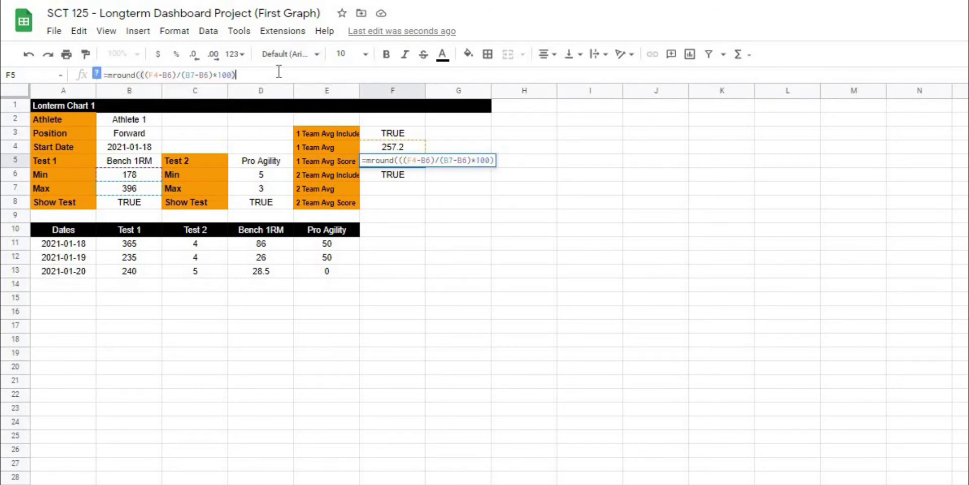
type(",0.5")
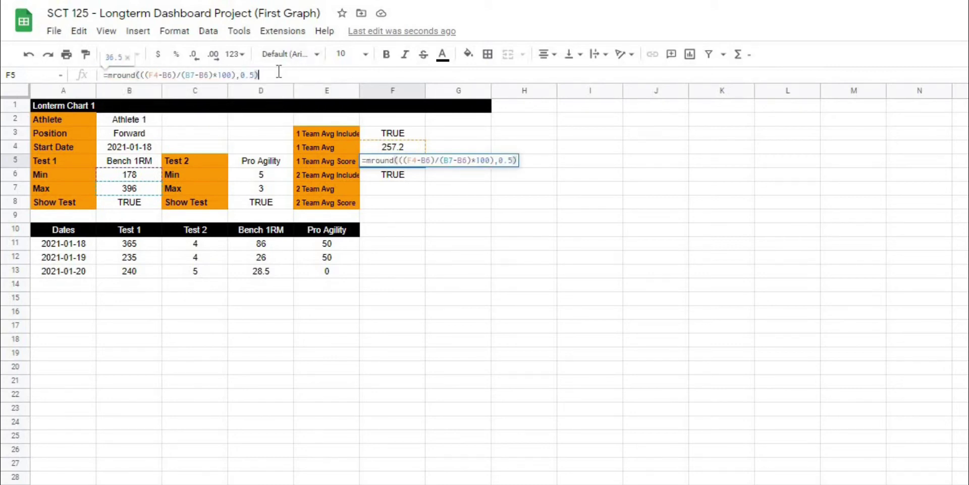
key("Return")
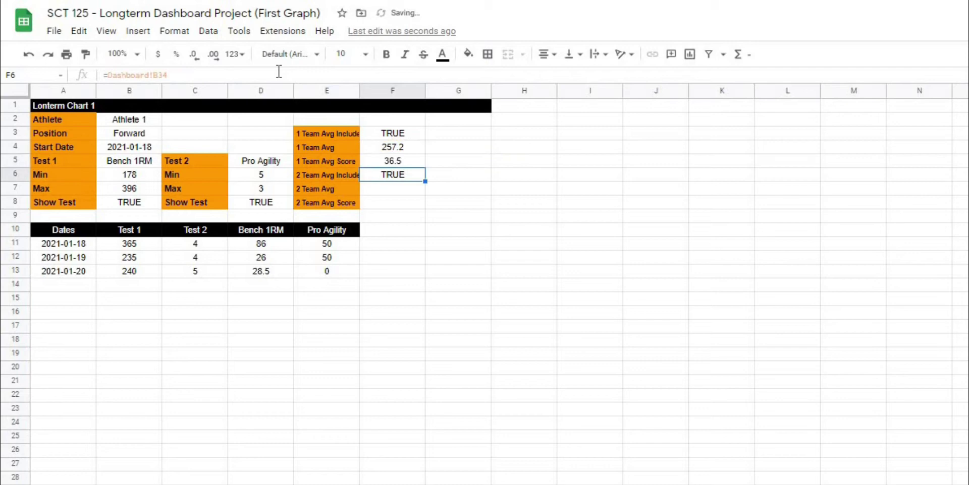
left_click(549, 221)
- Make every cell reference in the F5 formula absolute, giving =mround((($F$4-$B$6)/($B$7-$B$6)*100),0.5)
left_click(403, 160)
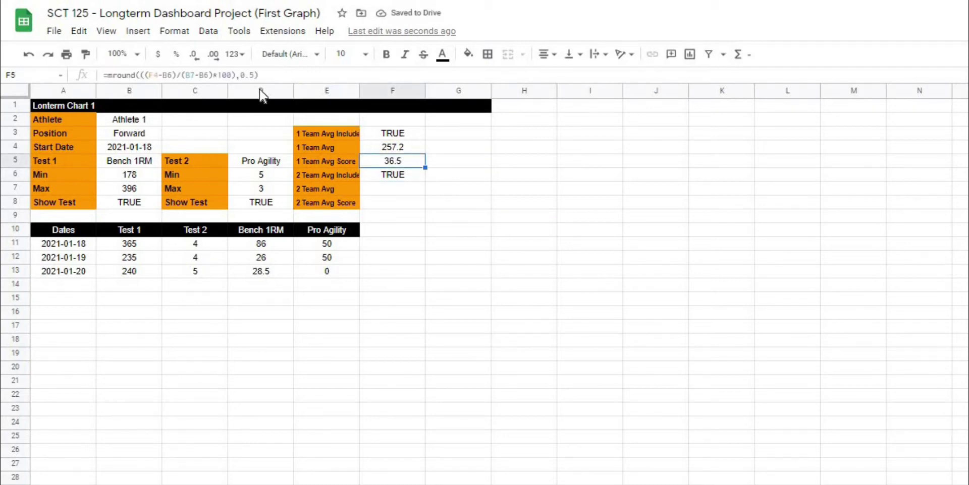
left_click(166, 75)
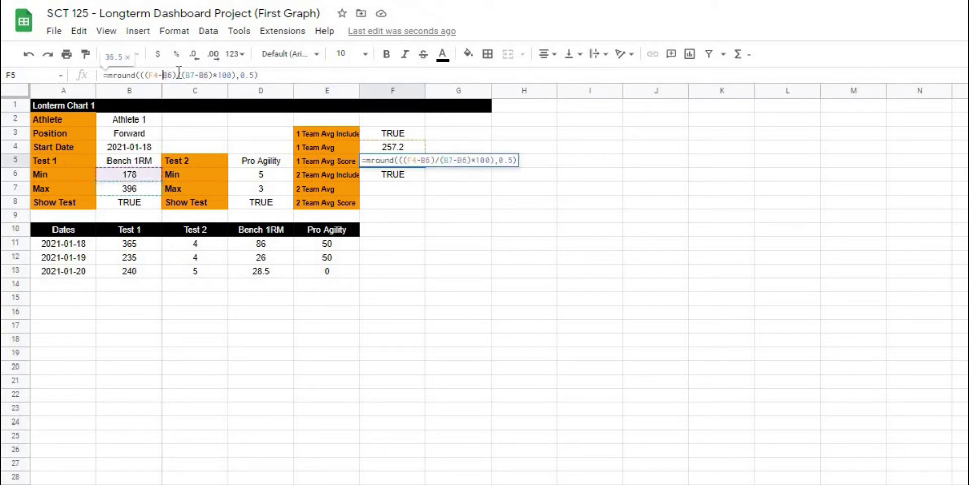
key("F4")
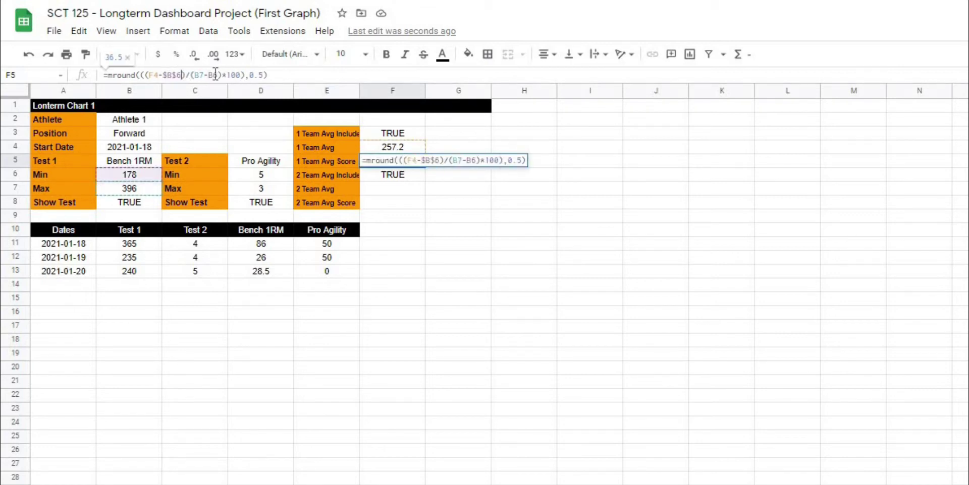
left_click(197, 75)
key("F4")
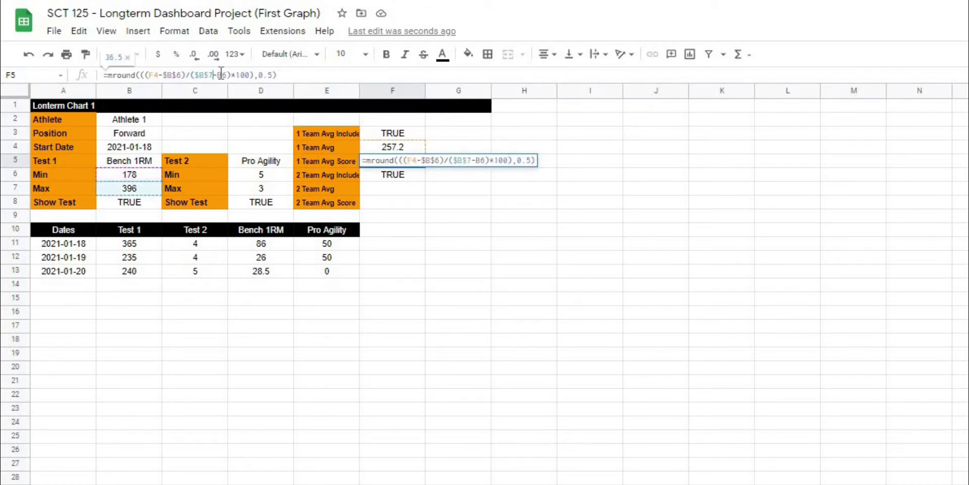
key("F4")
left_click(158, 69)
key("F4")
left_click(310, 73)
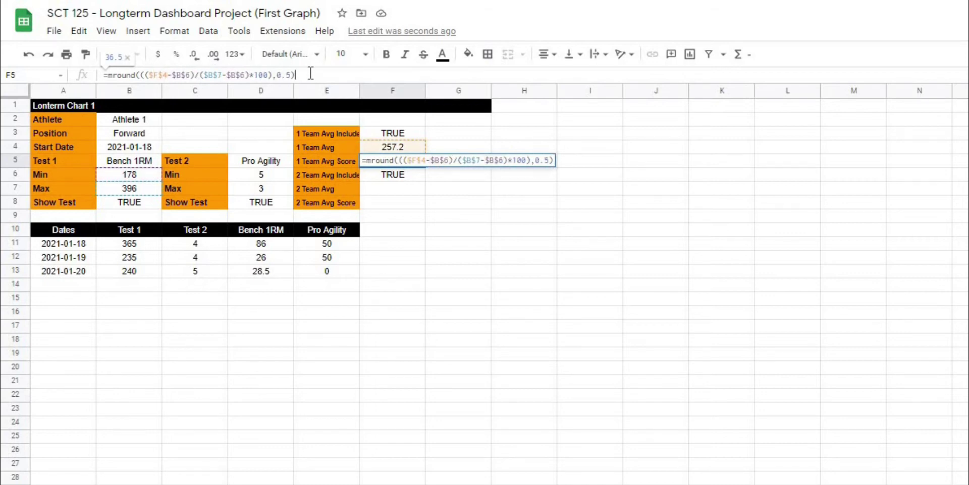
key("Return")
left_click(588, 247)
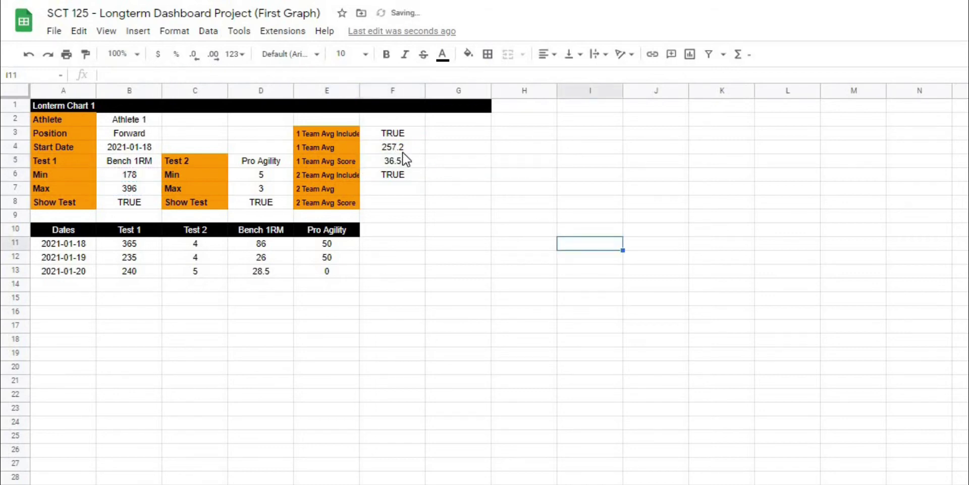
- Copy the Test 1 average and score formulas from F4:F5 to F7:F8 for Test 2
left_click_drag(410, 152, 413, 161)
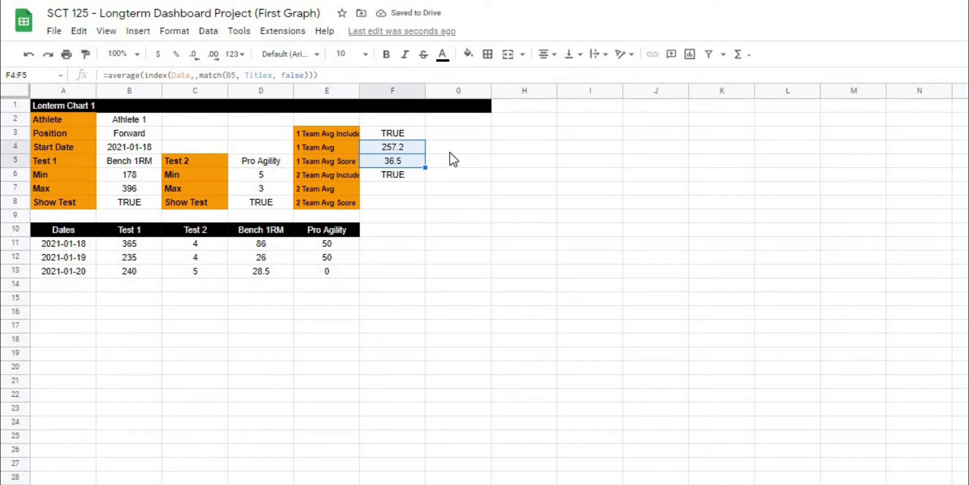
key("ctrl+c")
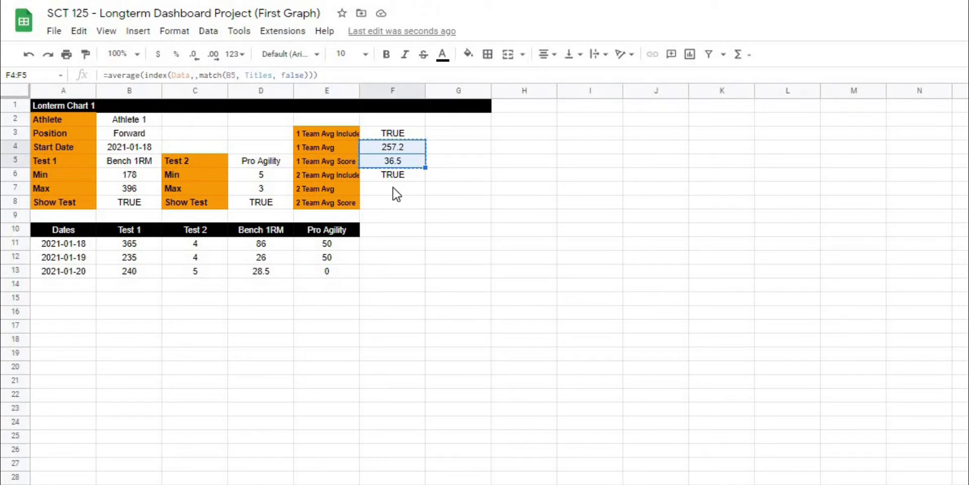
left_click(396, 194)
key("ctrl+v")
key("Right")
key("Right")
- Point the MATCH in F7 to the Test 2 name in D5, giving =average(index(Data,,match(D5, Titles, false)))
left_click(420, 191)
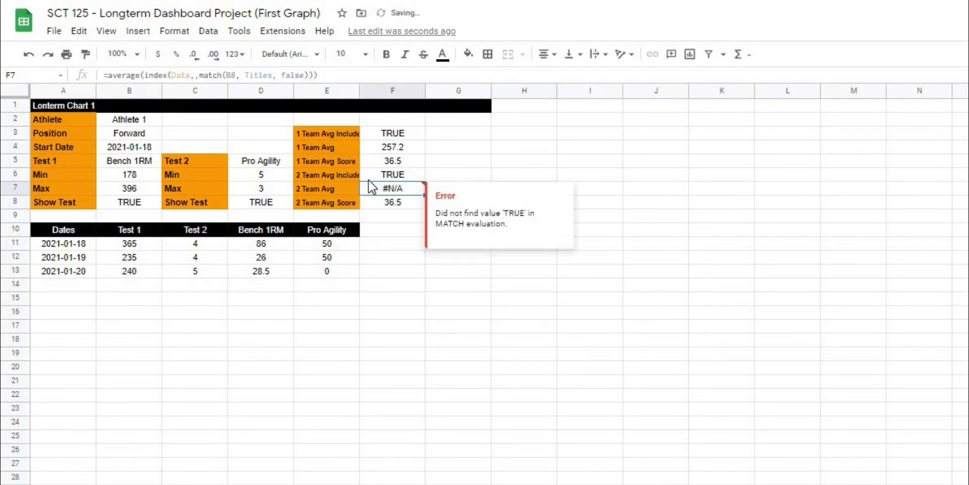
double_click(228, 75)
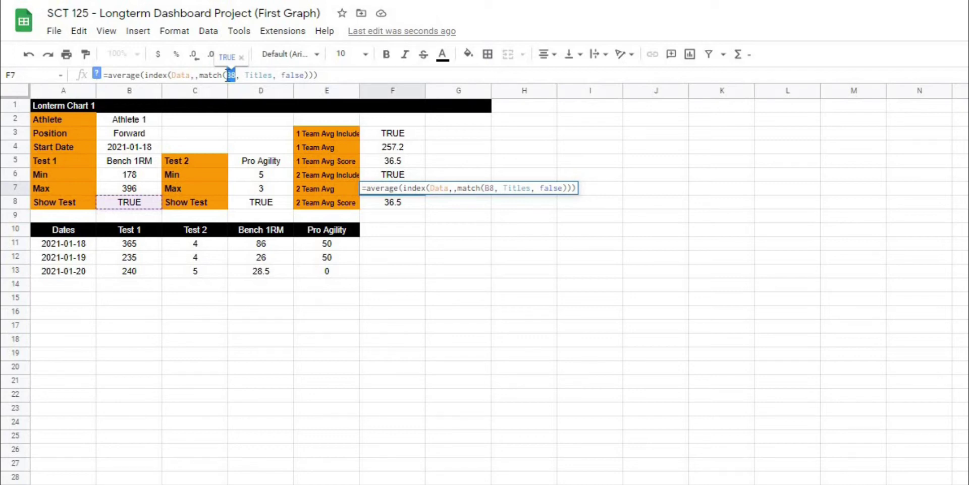
left_click(268, 160)
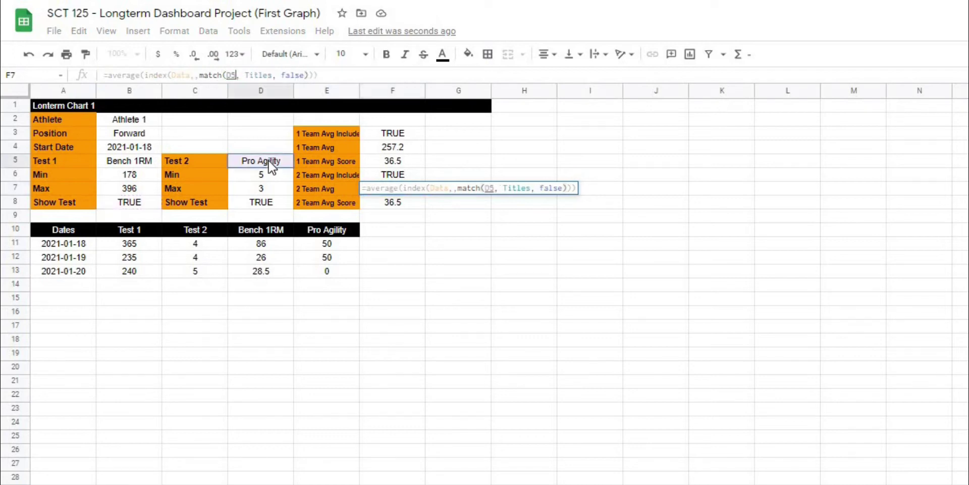
key("Return")
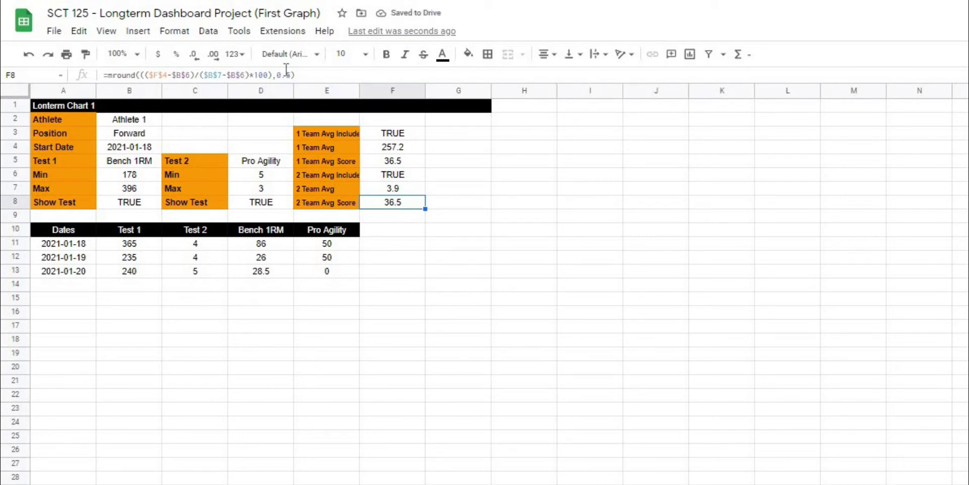
- Change the numerator of the F8 score formula to the Test 2 references, $F$7-$D$6
left_click(166, 75)
key("BackSpace")
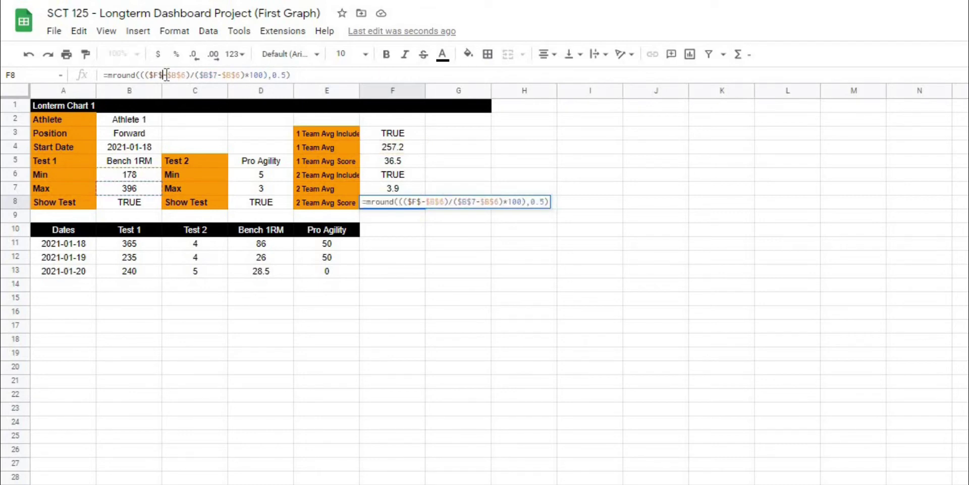
type("7")
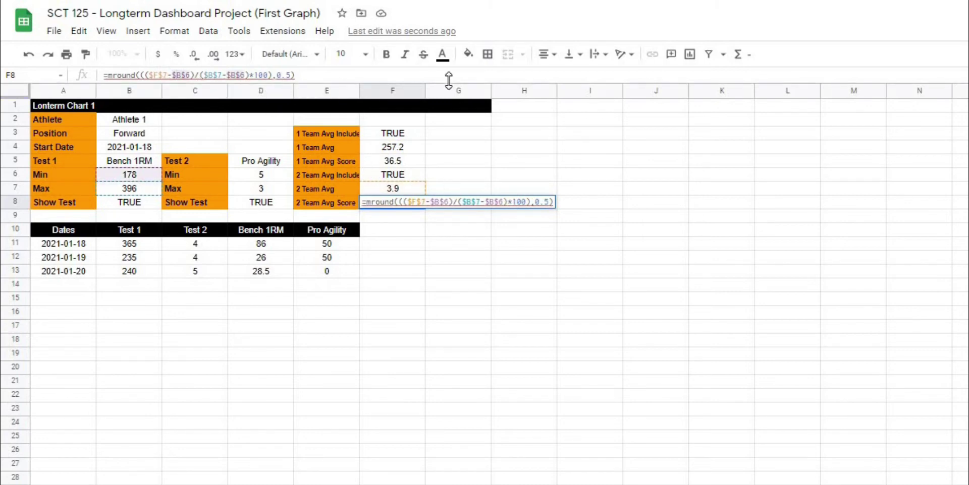
key("Right")
key("Right")
key("Right")
key("BackSpace")
type("D")
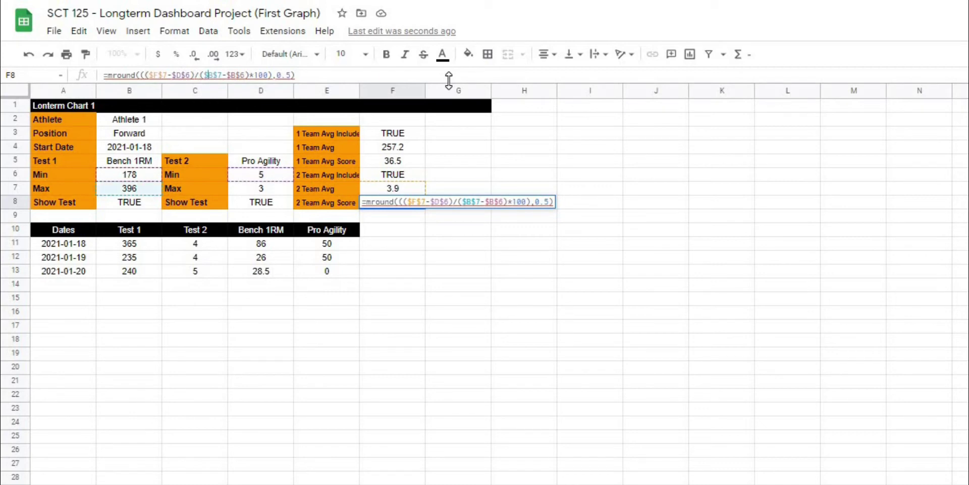
- Change the divisor of the F8 formula to $D$7-$D$6, giving =mround((($F$7-$D$6)/($D$7-$D$6)*100),0.5)
key("Right")
key("BackSpace")
type("D")
key("Right")
key("Right")
key("Right")
key("Right")
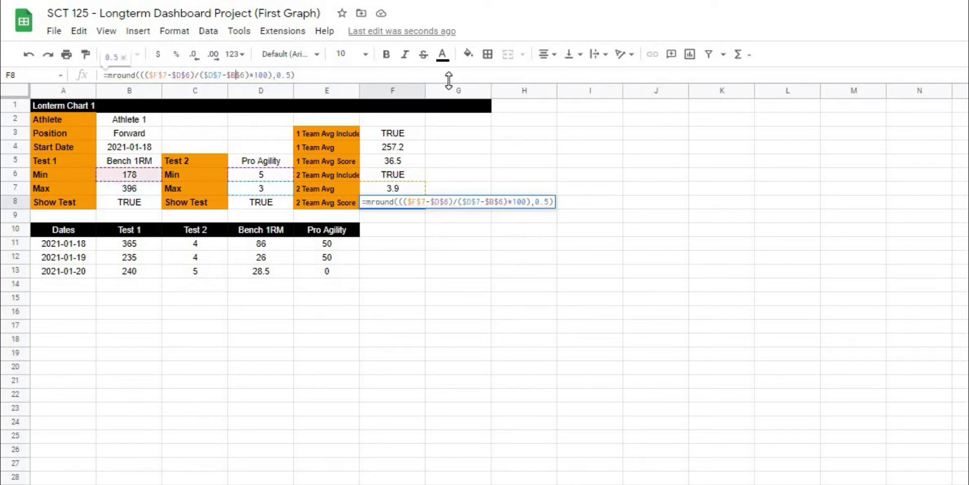
key("BackSpace")
type("D")
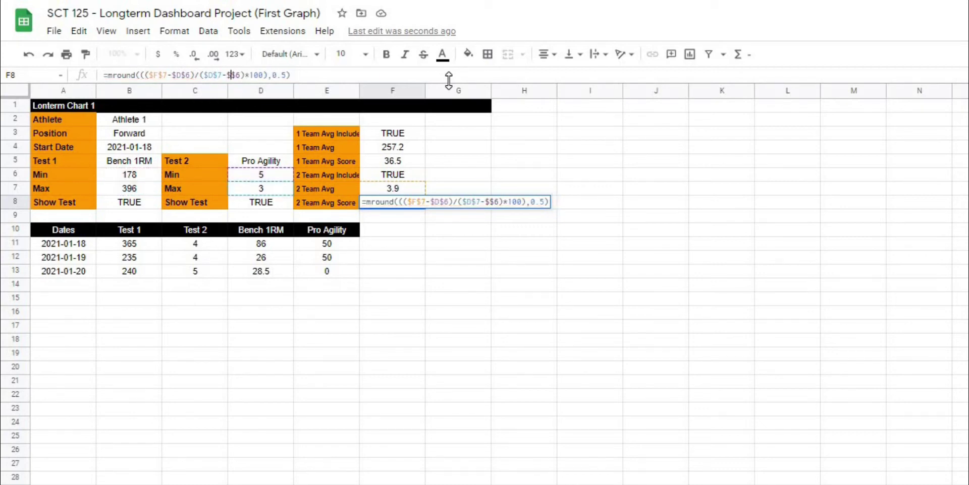
key("Return")
left_click(631, 298)
left_click(421, 216)
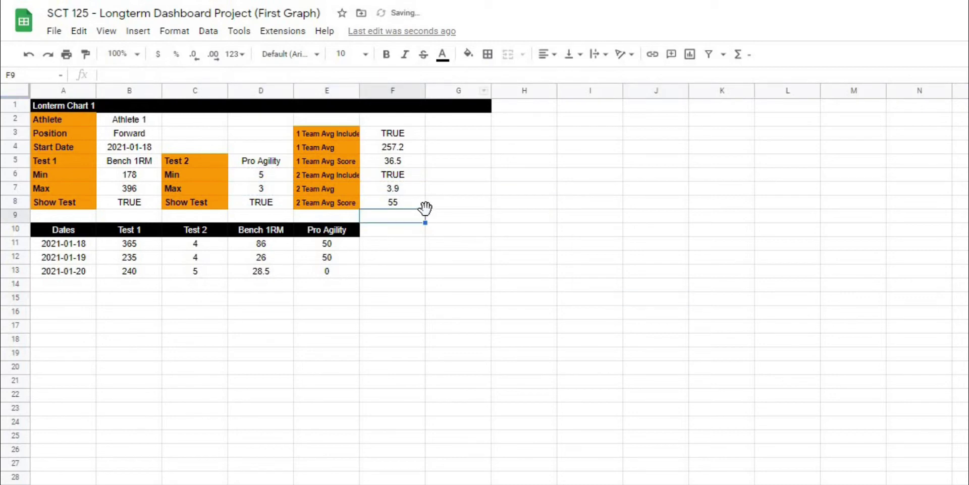
left_click(423, 202)
left_click(547, 233)
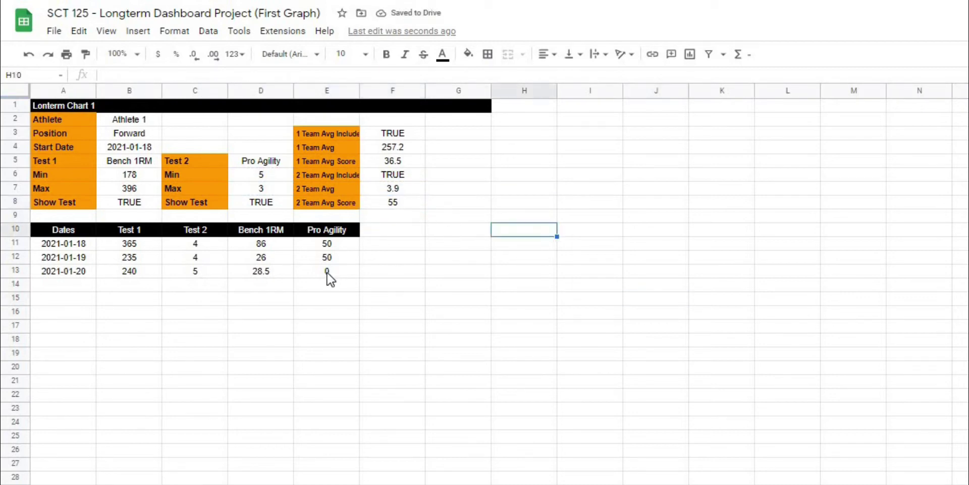
left_click_drag(261, 242, 261, 270)
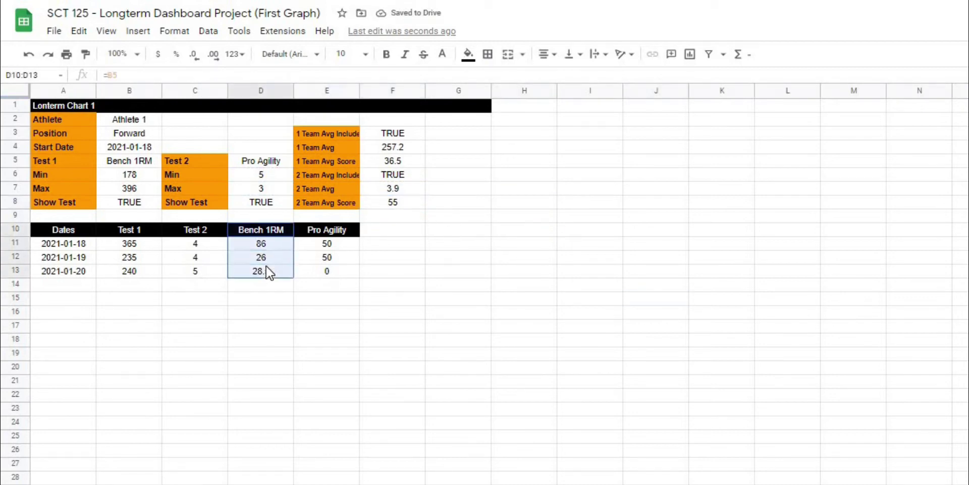
left_click(467, 302)
- Add the column heading "Test 1 T-Avg" in F10, beside the Pro Agility heading
left_click(401, 232)
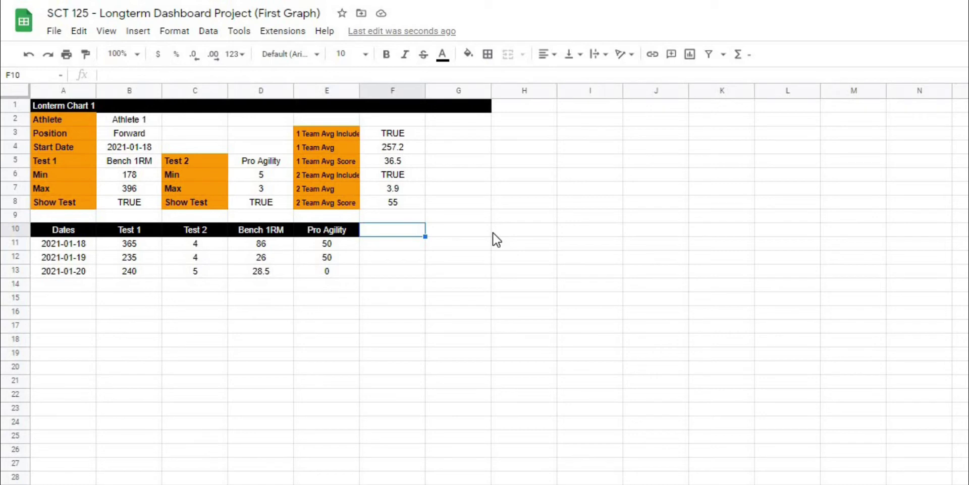
type("Test 1")
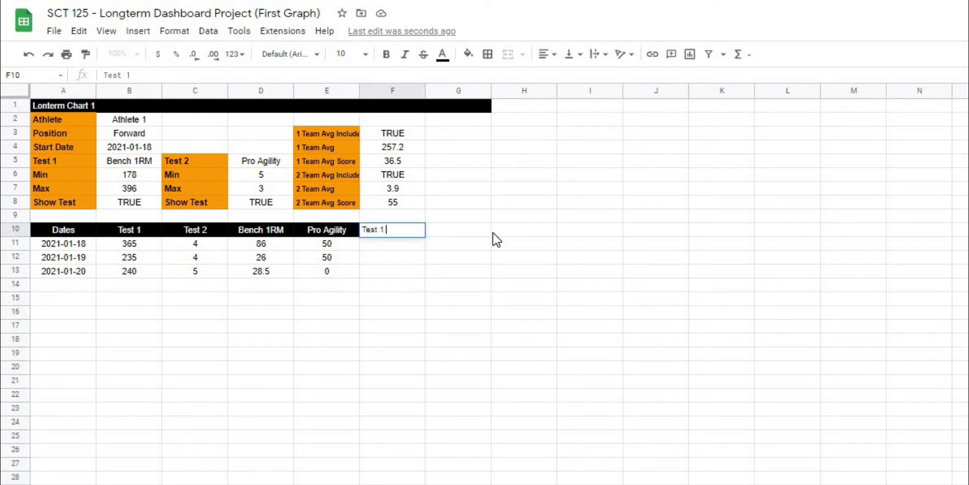
type(" T-Avg")
key("Tab")
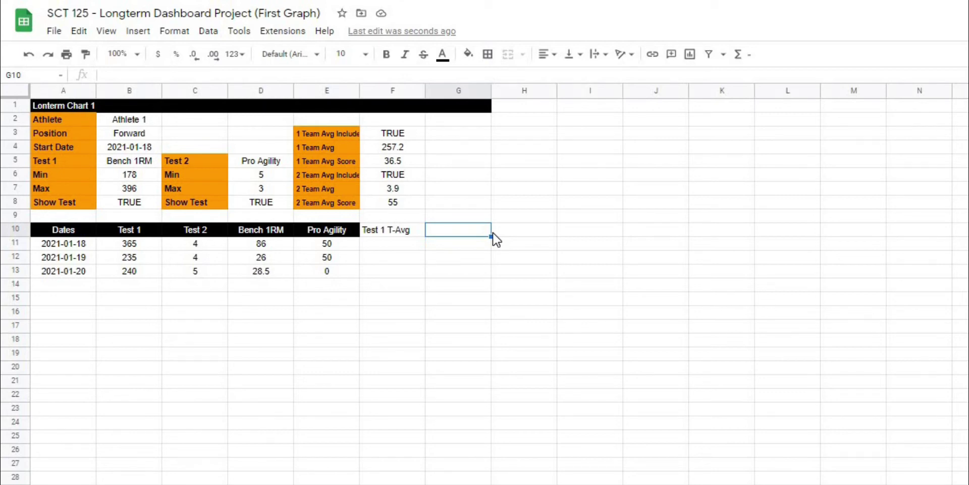
- Build a heading in G10 from the Test 1 name with =B5&" Team Avg Score"
type("=")
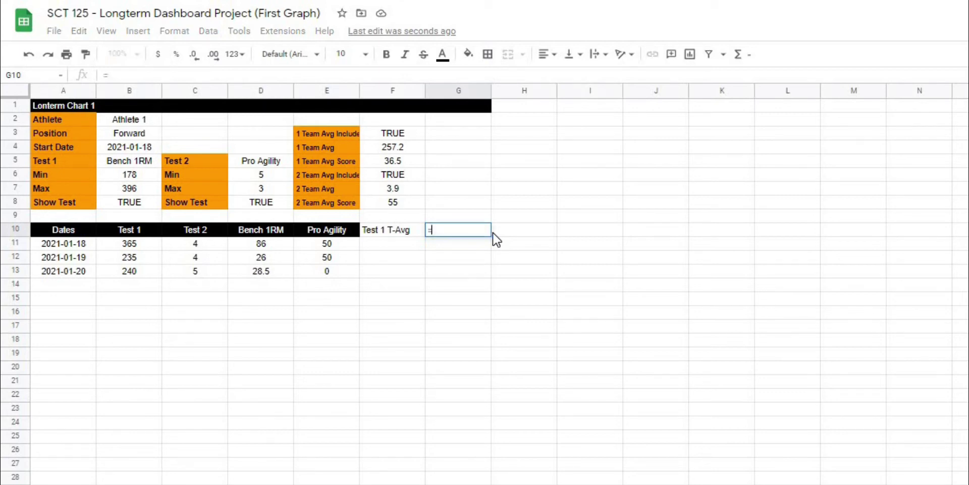
left_click(119, 163)
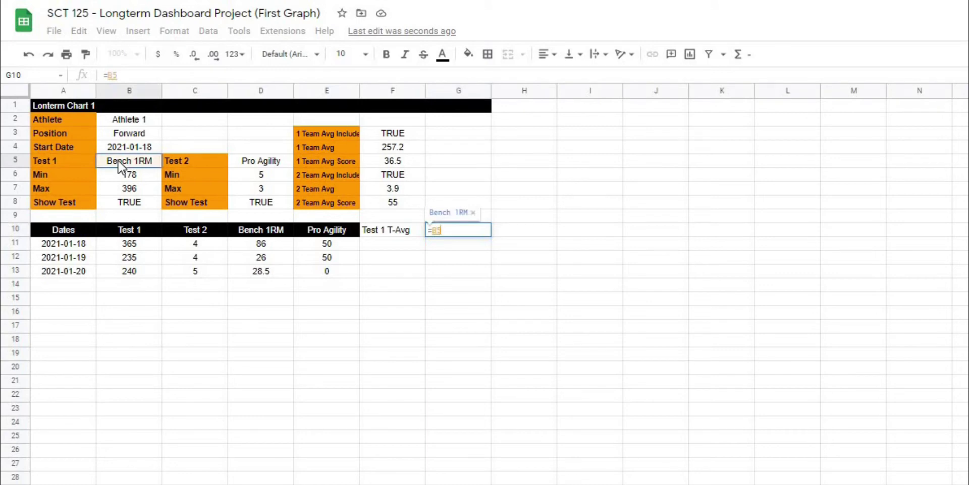
type("&")
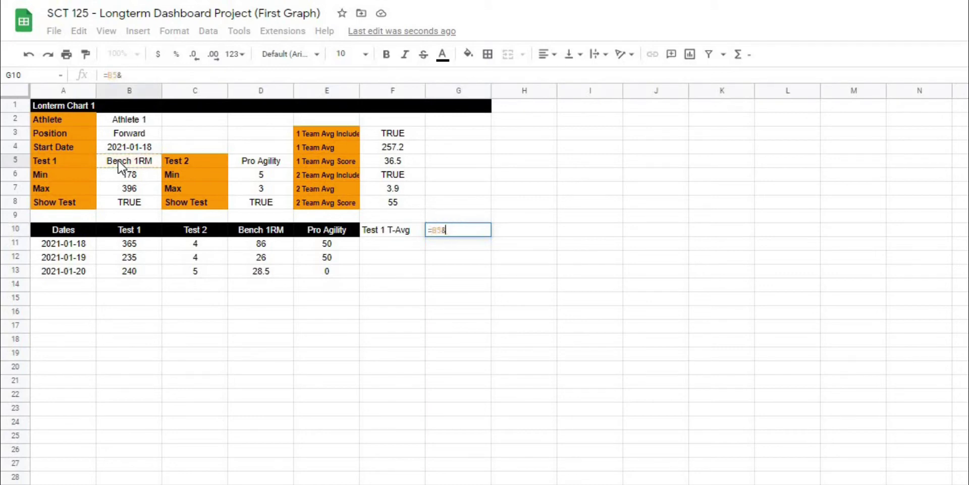
type("\"")
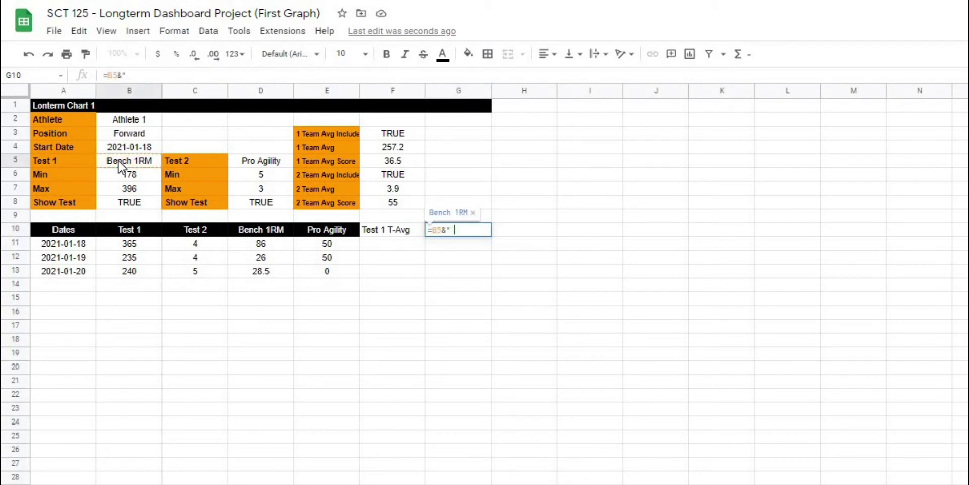
type(" Team Av")
type("g S")
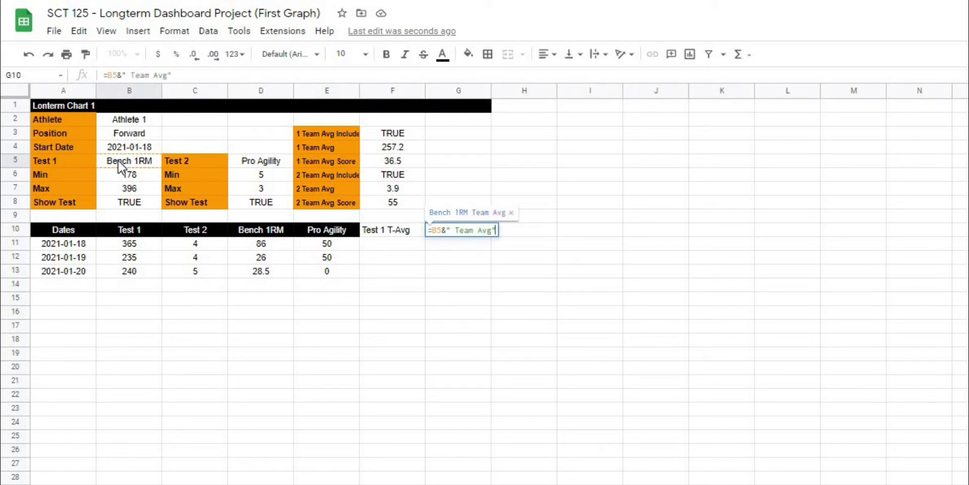
type("core\"")
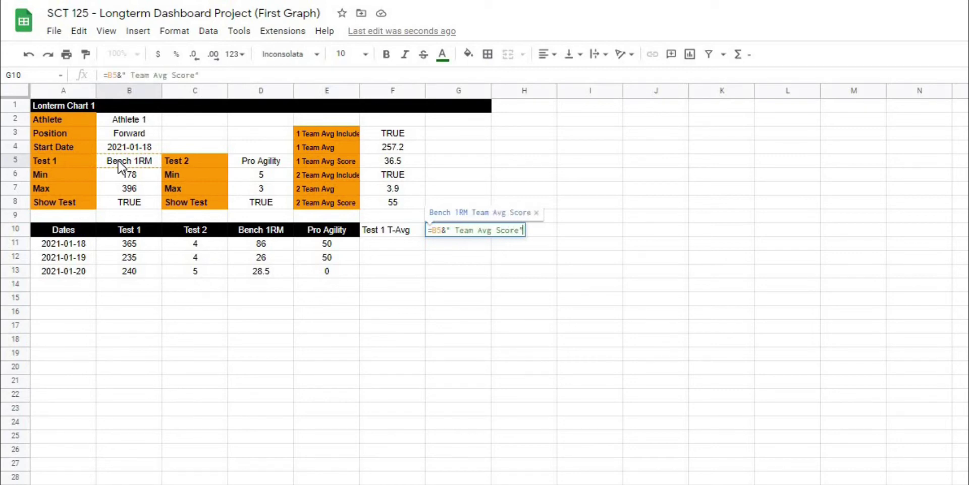
key("Return")
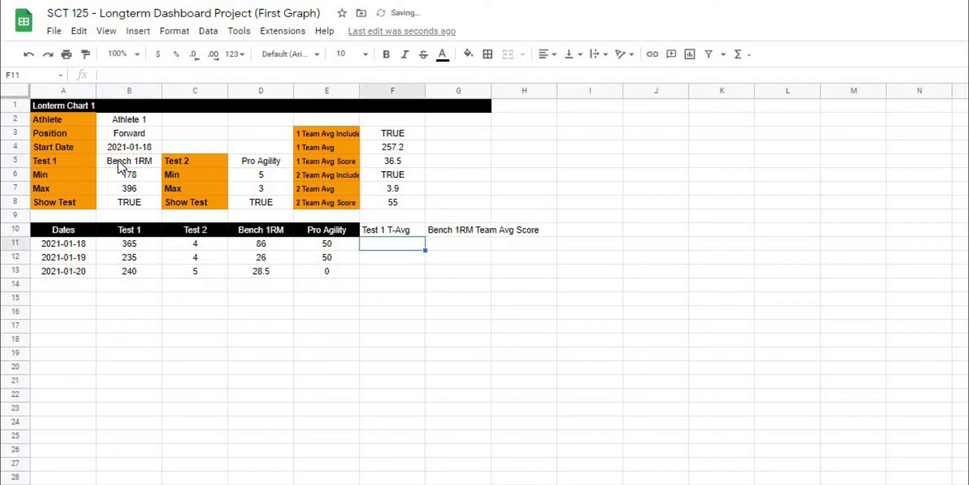
- Reduce the font size of the G10 heading to 7
left_click(446, 231)
left_click(359, 55)
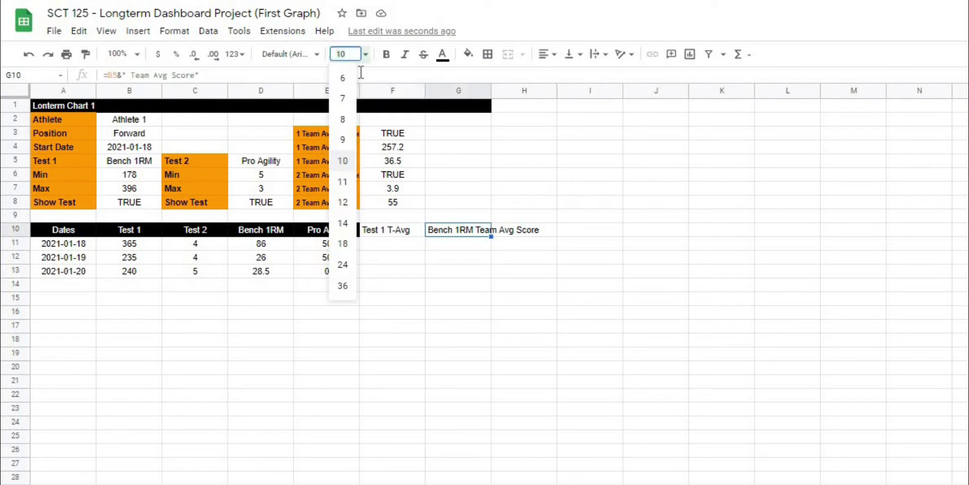
left_click(342, 78)
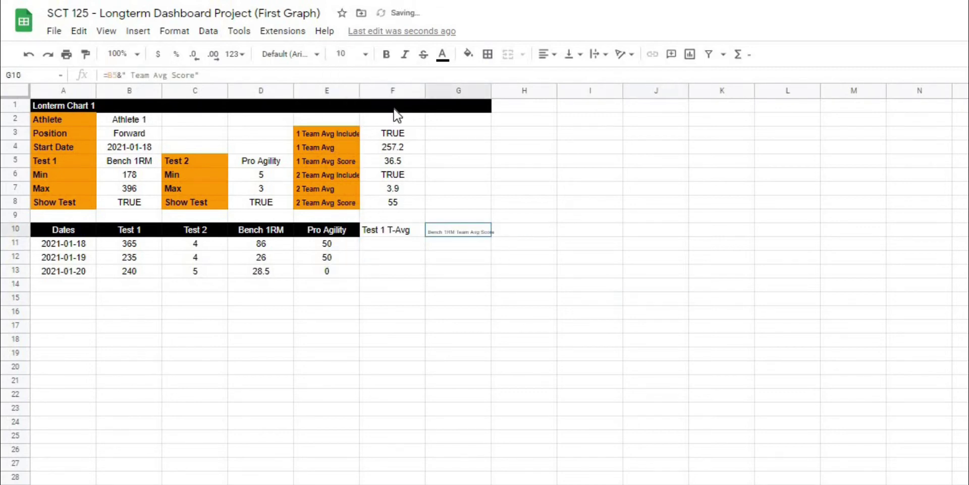
left_click(363, 55)
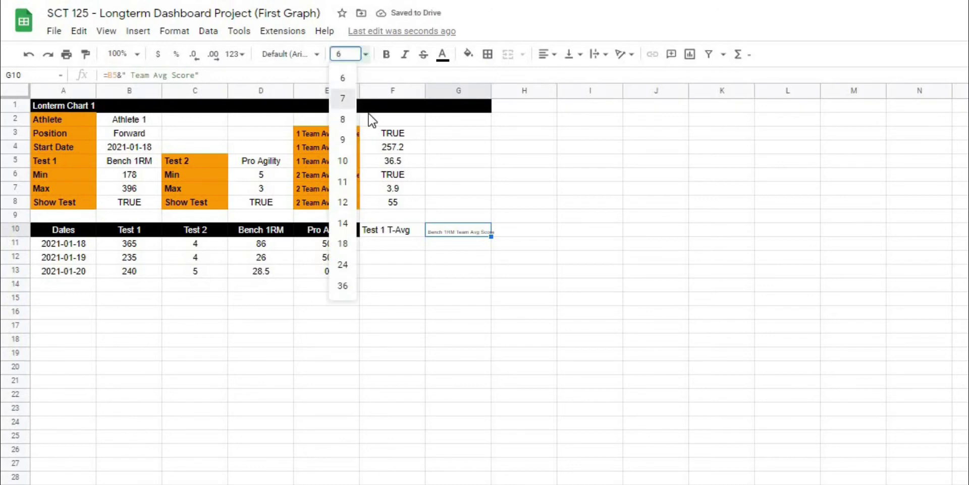
left_click(555, 328)
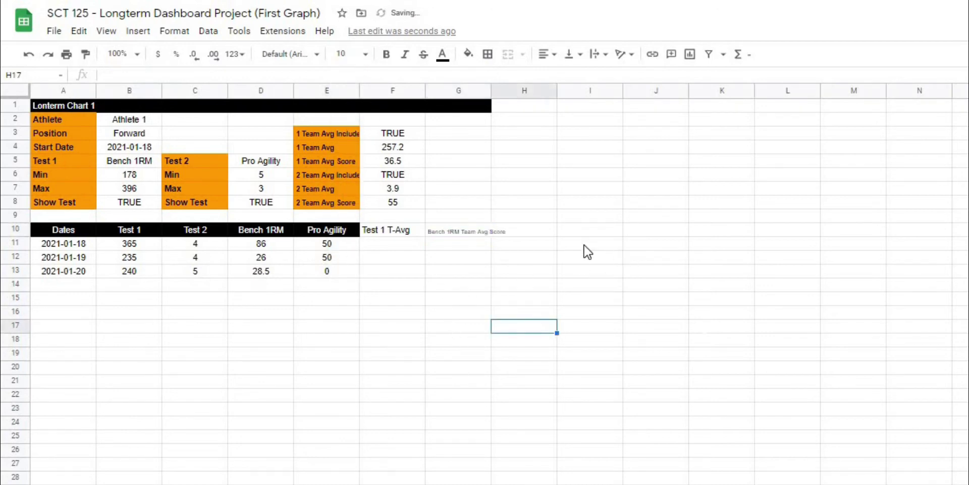
- Remove the word Score from the G10 heading formula, leaving =B5&" Team Avg"
left_click(467, 230)
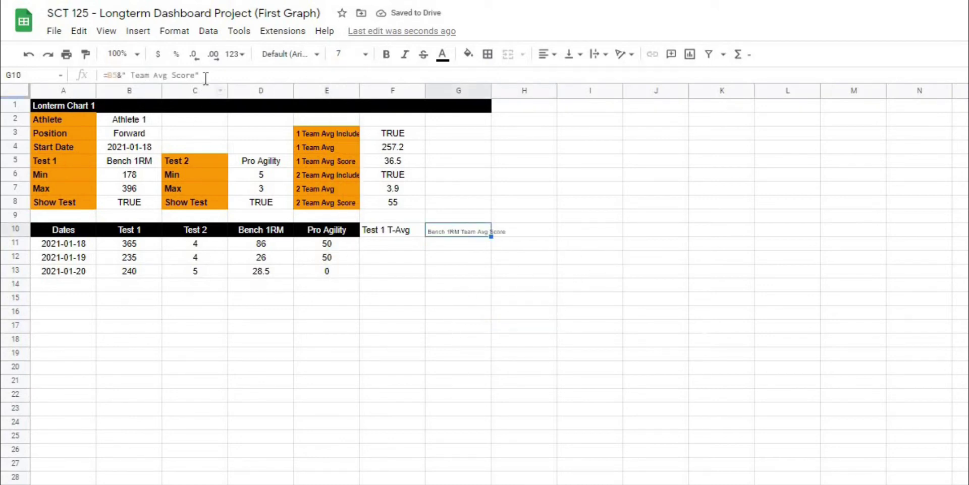
double_click(171, 75)
key("BackSpace")
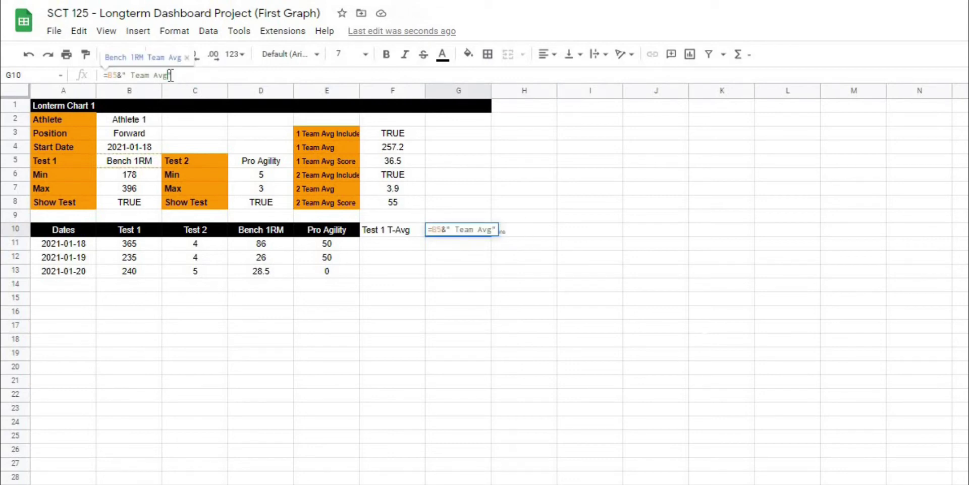
key("Return")
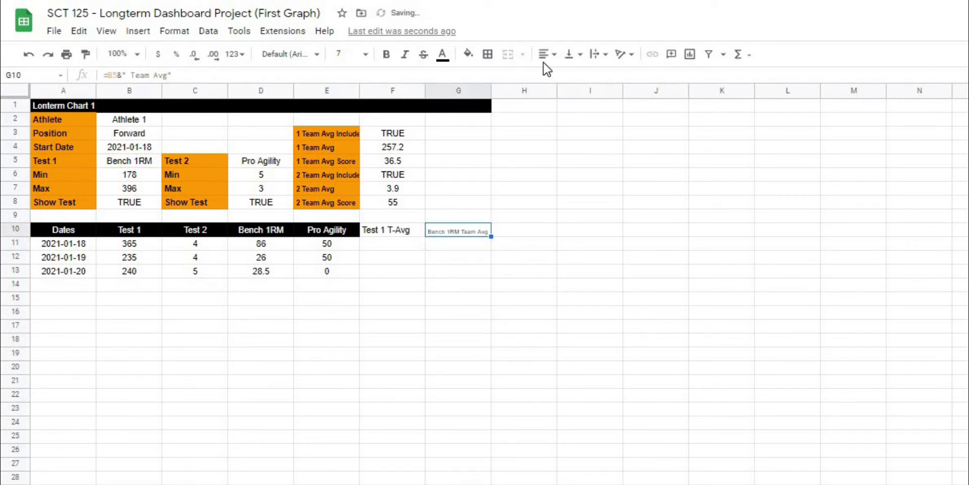
- Center the G10 heading horizontally and align it to the middle vertically
left_click(546, 55)
left_click(589, 188)
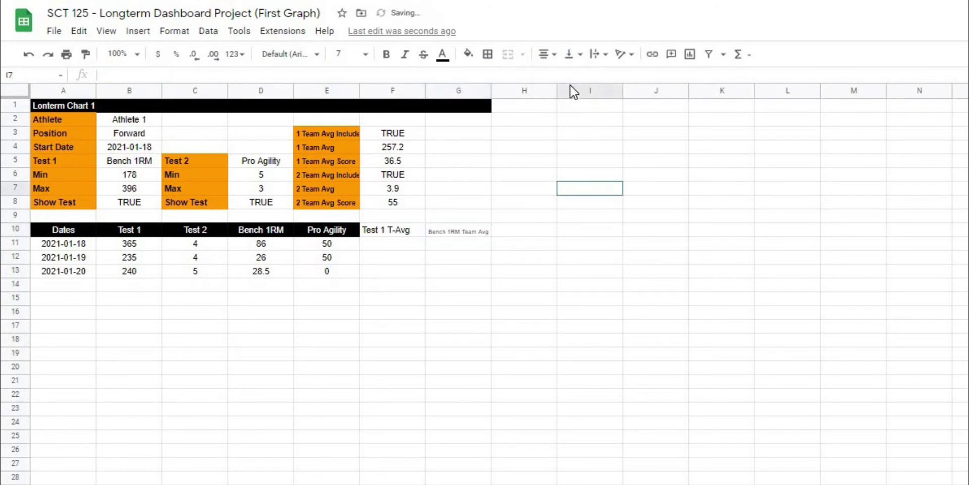
left_click(573, 54)
key("ctrl+z")
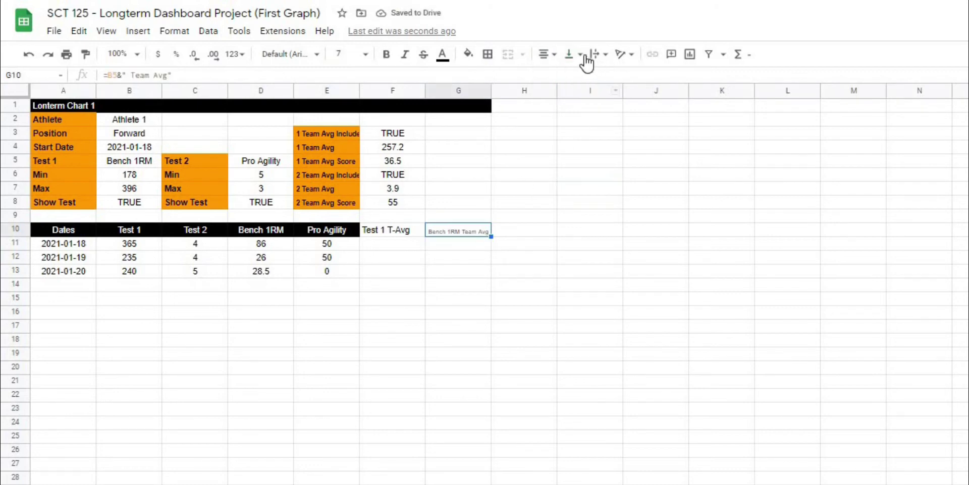
left_click(585, 57)
left_click(588, 76)
left_click(535, 288)
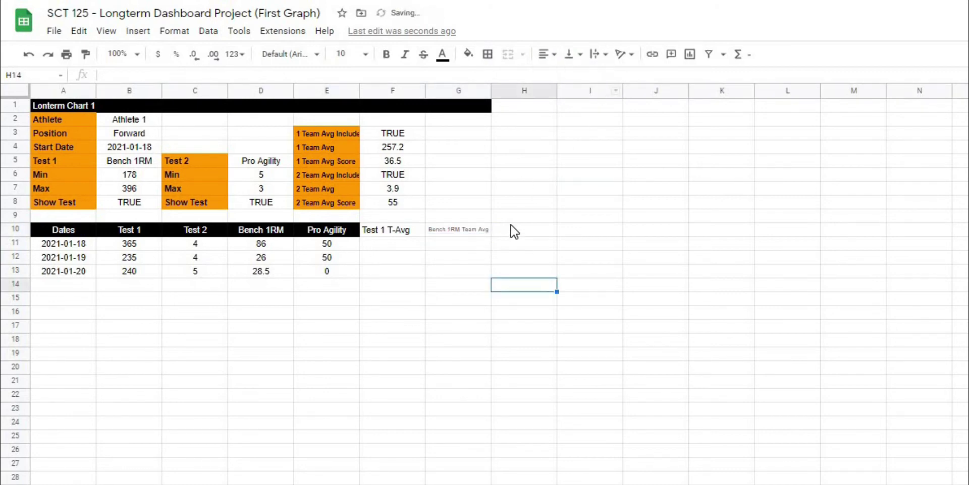
- Add the column heading "Test 2 T-Avg" in H10
left_click(517, 232)
type("Te")
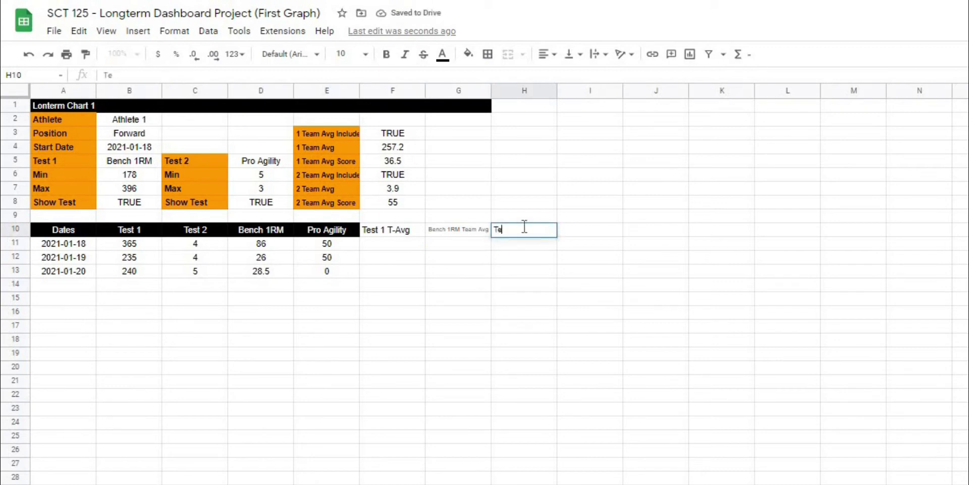
type("st 2 T-Avg")
key("Tab")
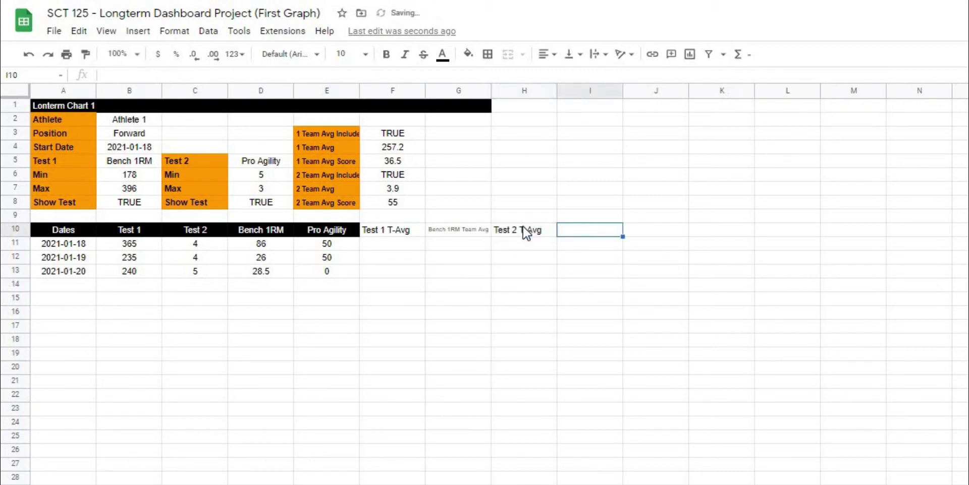
- Copy the G10 heading formula to I10 and point it to the Test 2 name, giving =D5&" Team Avg", without accepting the suggested autofill
left_click(475, 232)
left_click(214, 74)
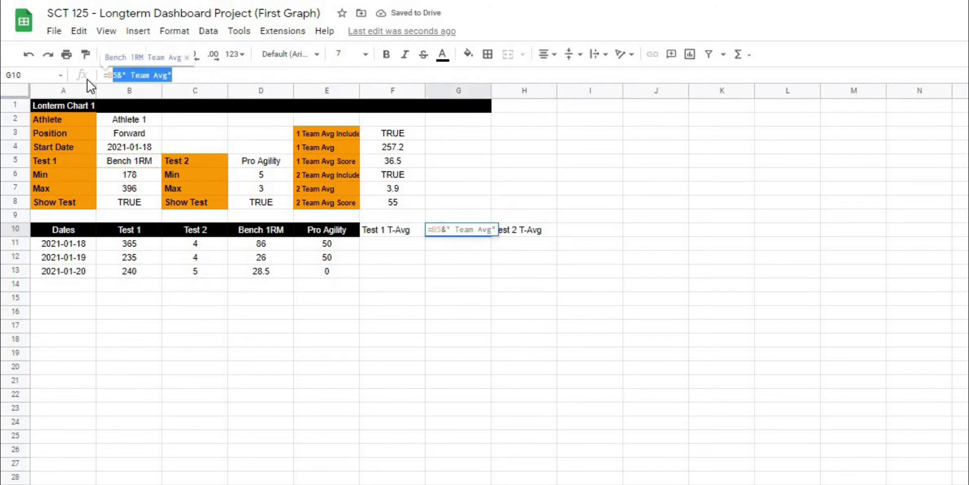
left_click(606, 233)
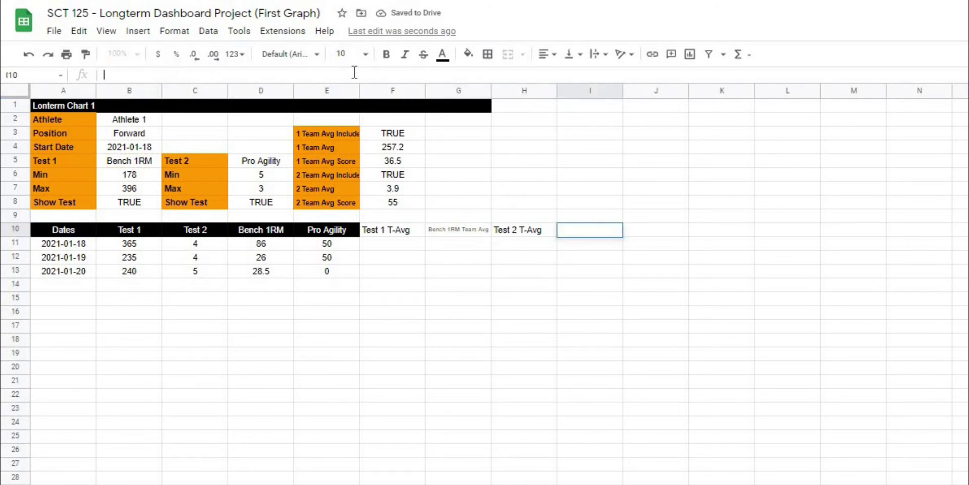
left_click(118, 75)
type("=B5&\" Team Avg\"")
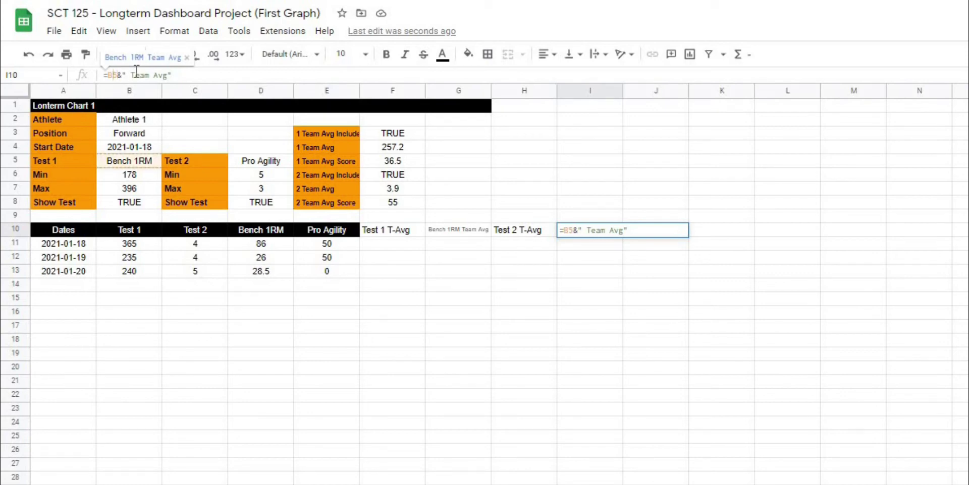
type("D")
key("Return")
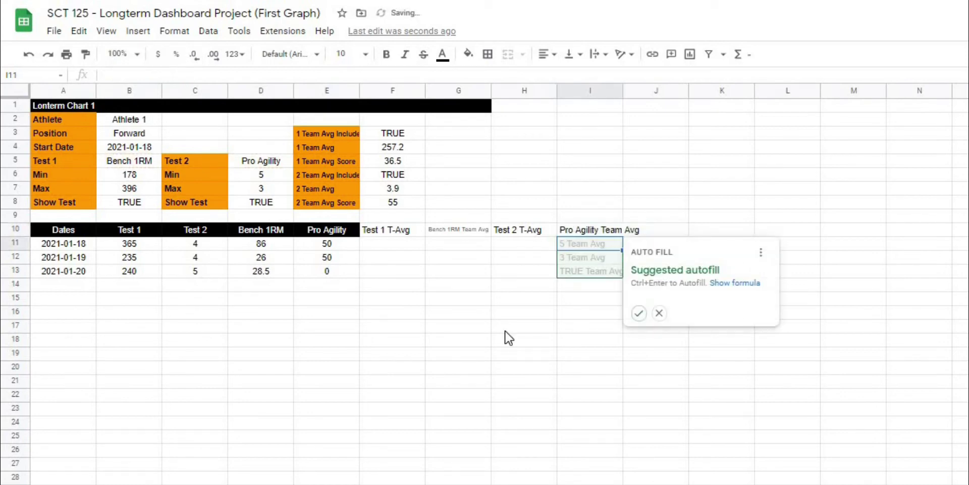
left_click(536, 425)
left_click(598, 240)
left_click(596, 231)
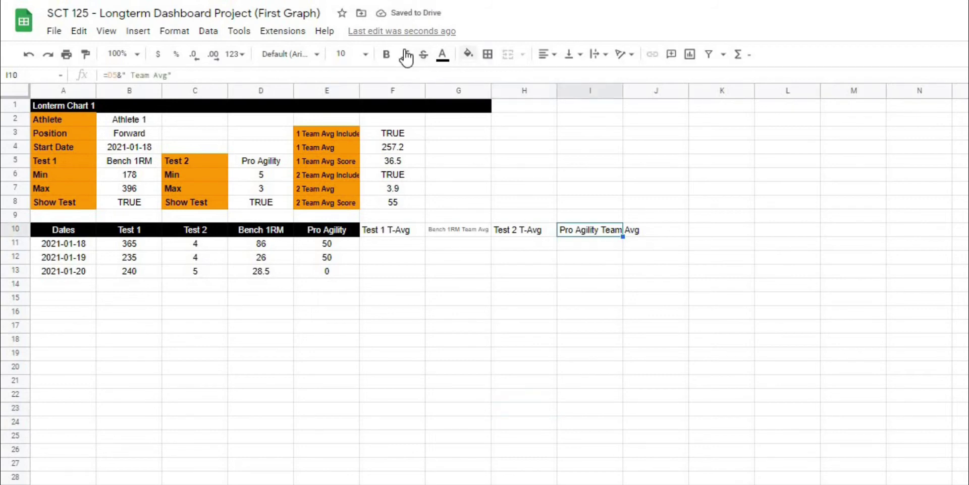
- Set the font size of the Pro Agility team average heading in I10 to 7
left_click(348, 54)
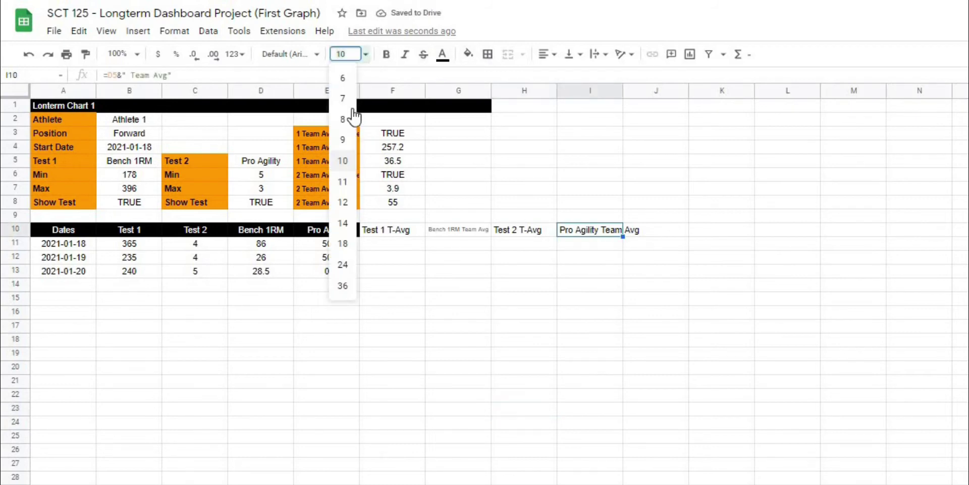
left_click(345, 83)
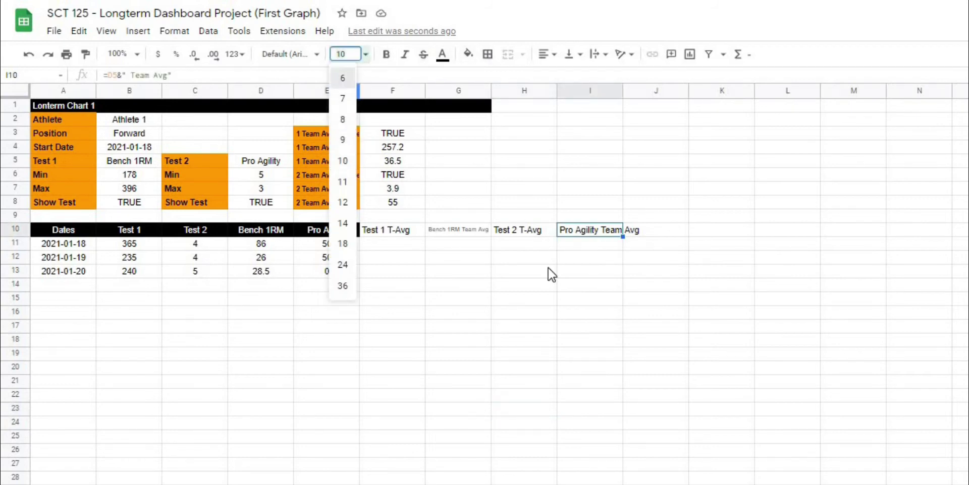
left_click(366, 54)
left_click(348, 99)
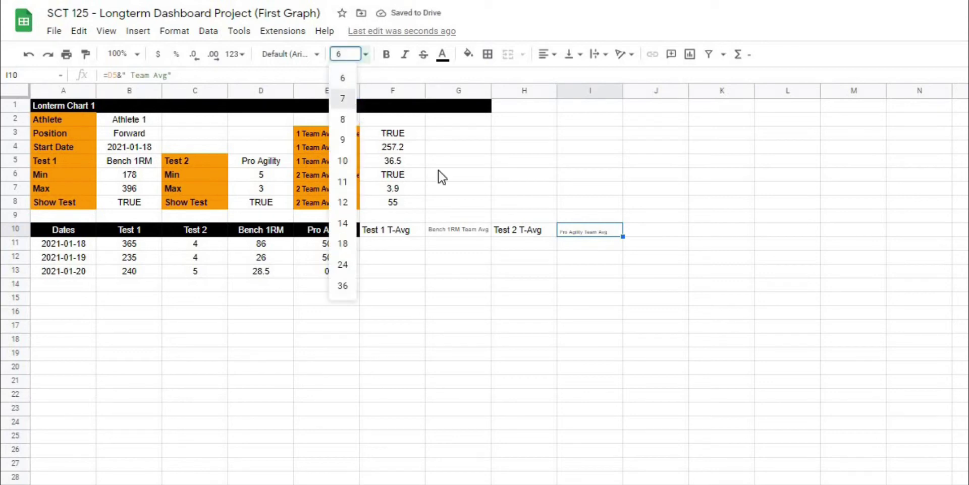
left_click(429, 229)
key("Right")
key("Right")
key("Up")
key("Up")
key("Up")
key("Up")
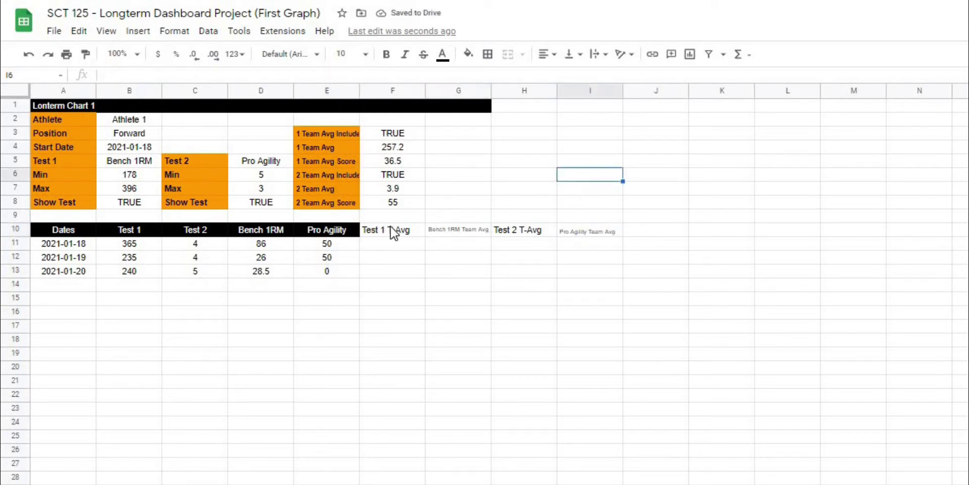
- Center the team average headings in F10:I10 horizontally and align them to the middle vertically
left_click_drag(393, 233, 573, 230)
left_click(546, 54)
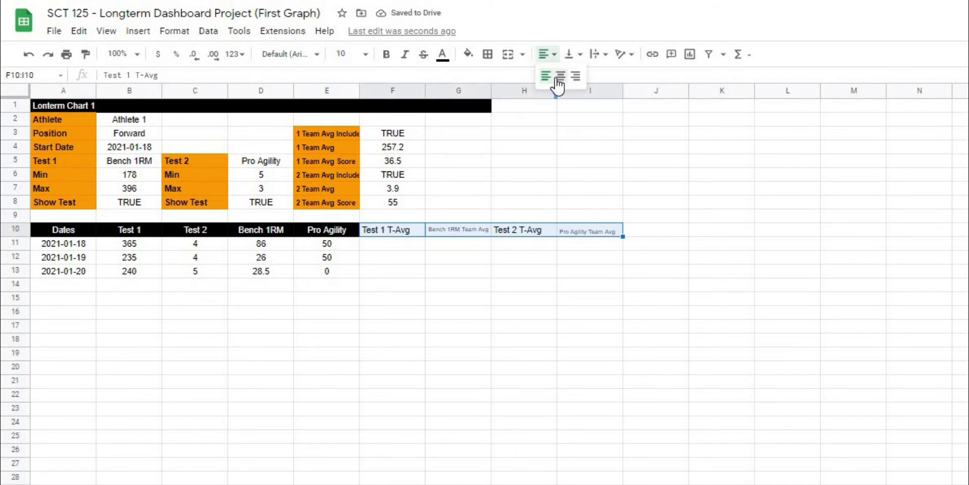
left_click(559, 76)
left_click(573, 54)
left_click(585, 77)
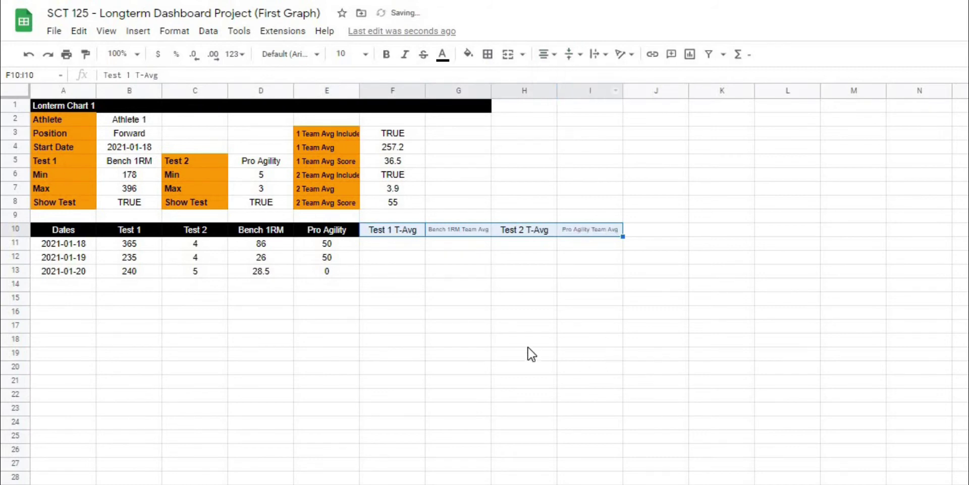
left_click(590, 353)
- Fill the Test 1 team average heading cells F10:G10 with cornflower blue
left_click_drag(397, 236, 441, 238)
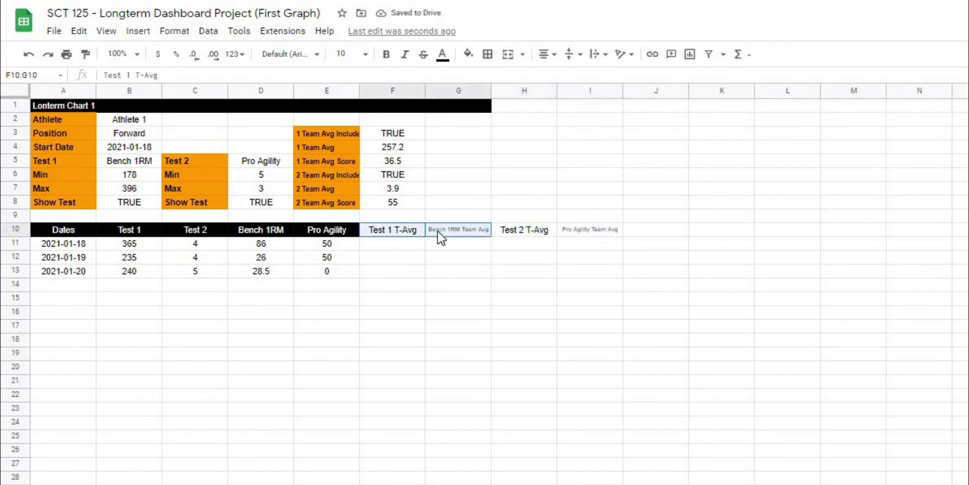
left_click(469, 54)
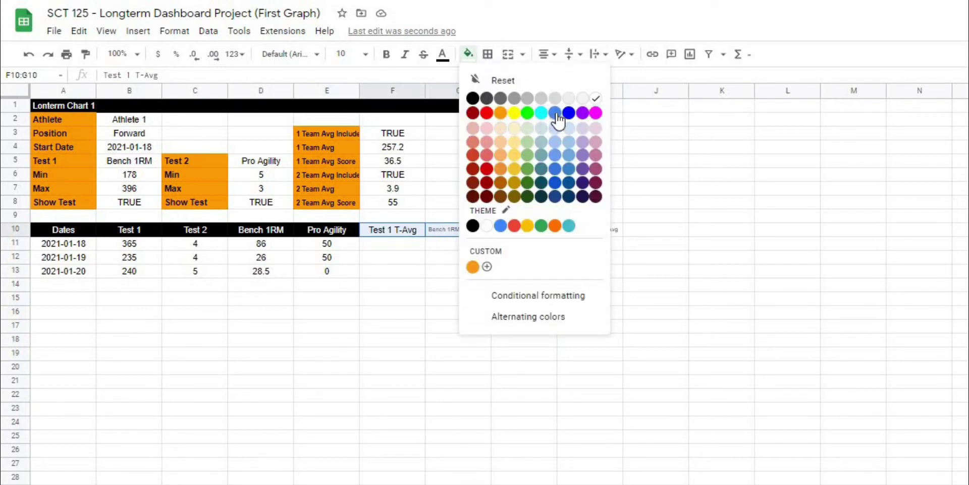
left_click(555, 113)
left_click(458, 326)
- Fill the Test 2 team average heading cells H10:I10 with light red berry 1
left_click_drag(508, 236, 582, 226)
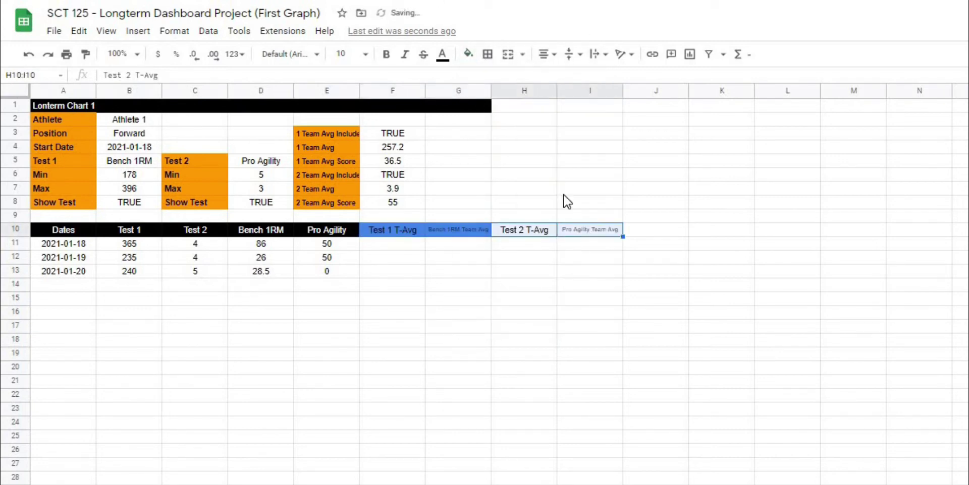
left_click(468, 54)
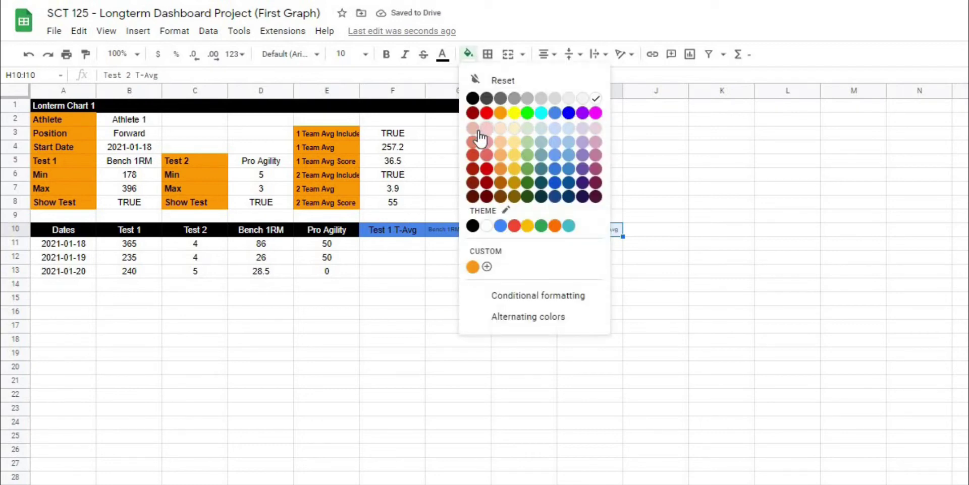
left_click(474, 157)
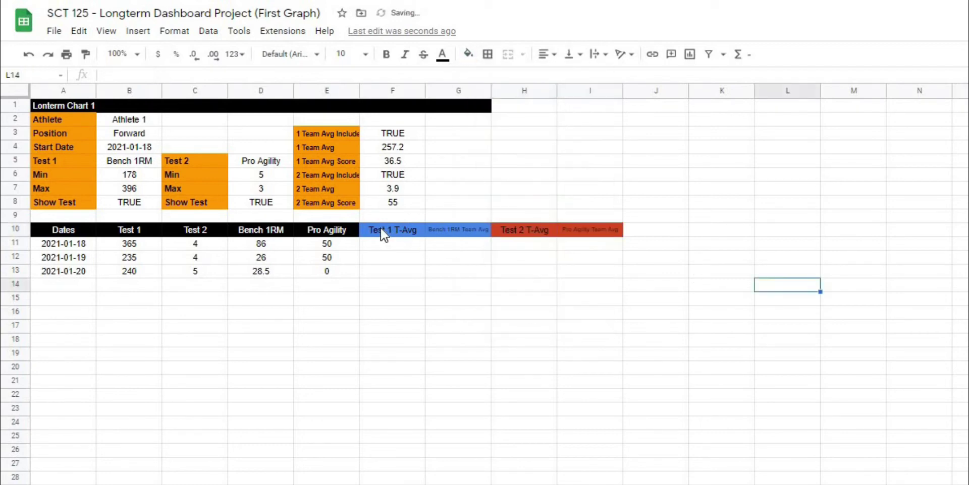
- Make the text of the four team average headings in F10:I10 bold and white
left_click_drag(383, 230, 584, 226)
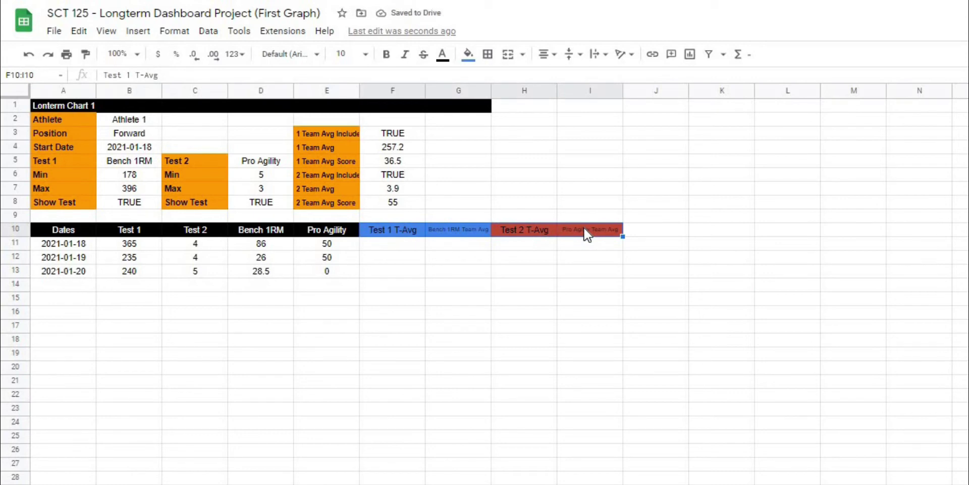
key("ctrl+b")
left_click(443, 54)
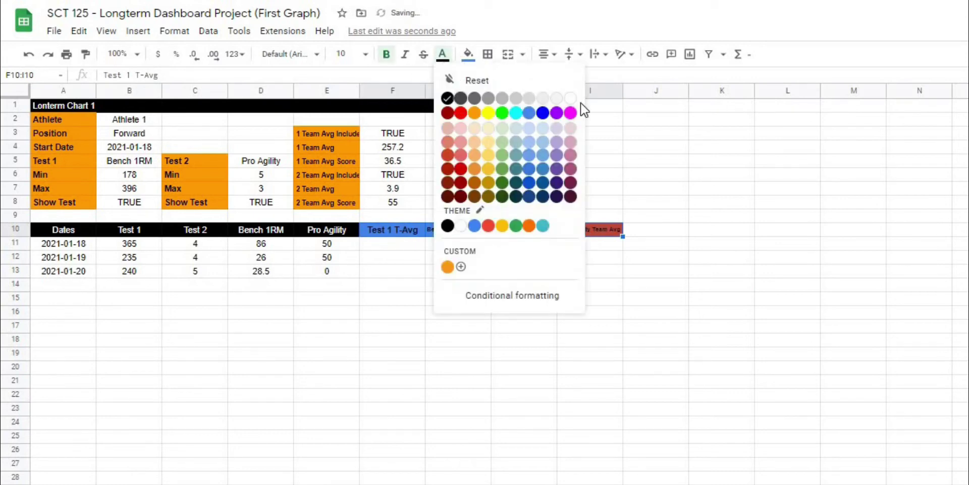
left_click(571, 99)
left_click(731, 373)
- Start a formula in F11 that checks whether the Test 1 team average is included, =if(F3 = TRUE,
left_click(376, 248)
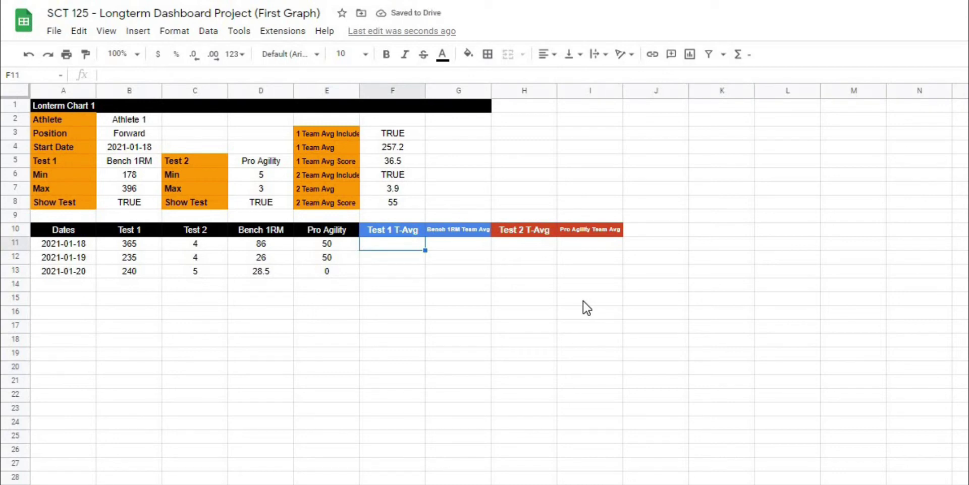
left_click(461, 313)
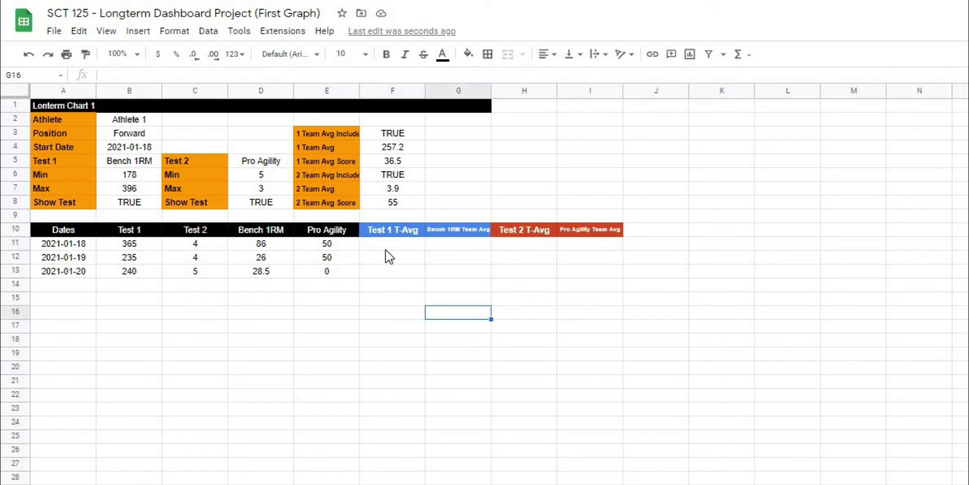
left_click(385, 248)
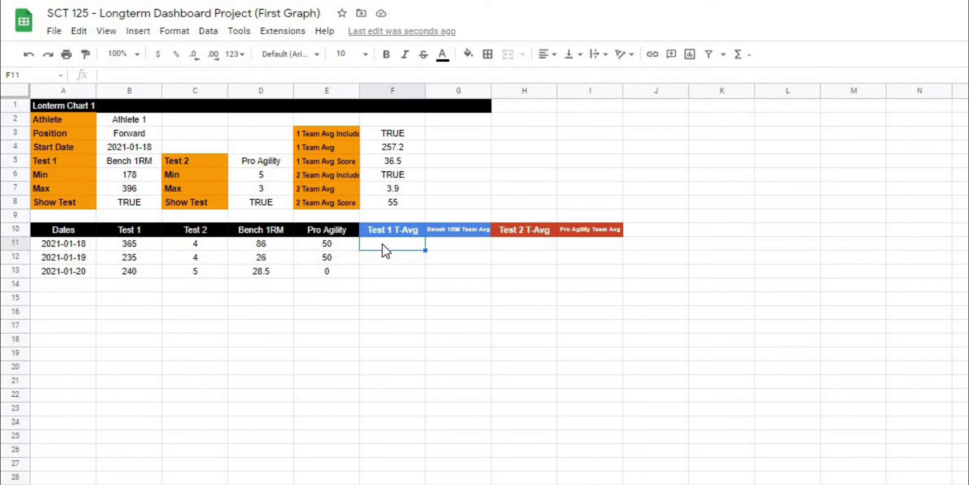
left_click(335, 77)
type("=if(")
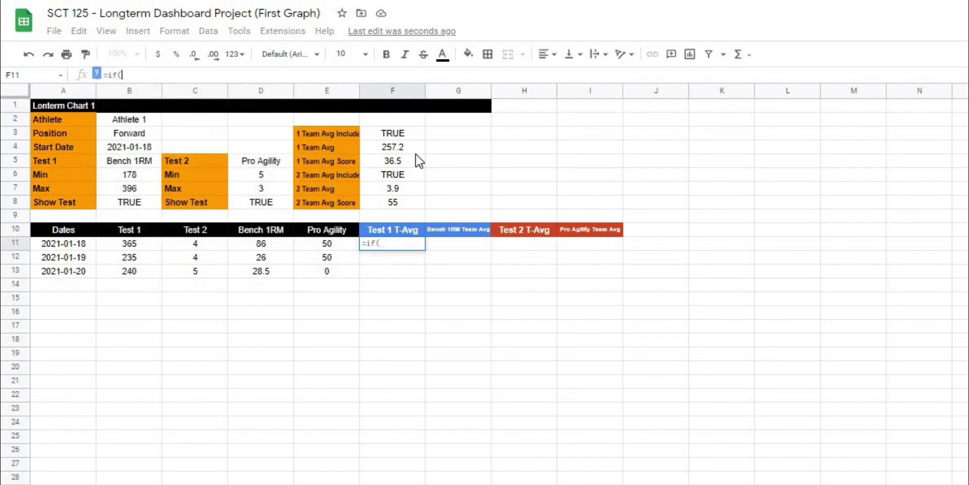
left_click(386, 135)
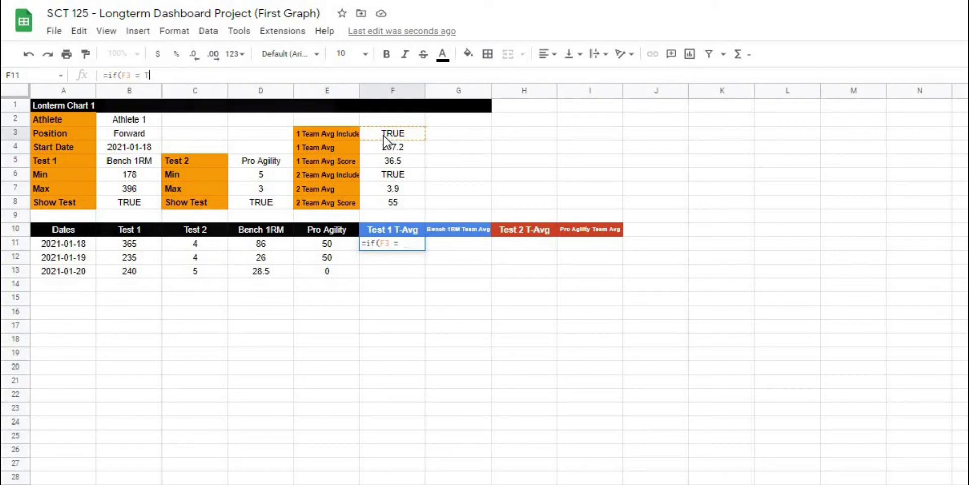
type("= TRUE,")
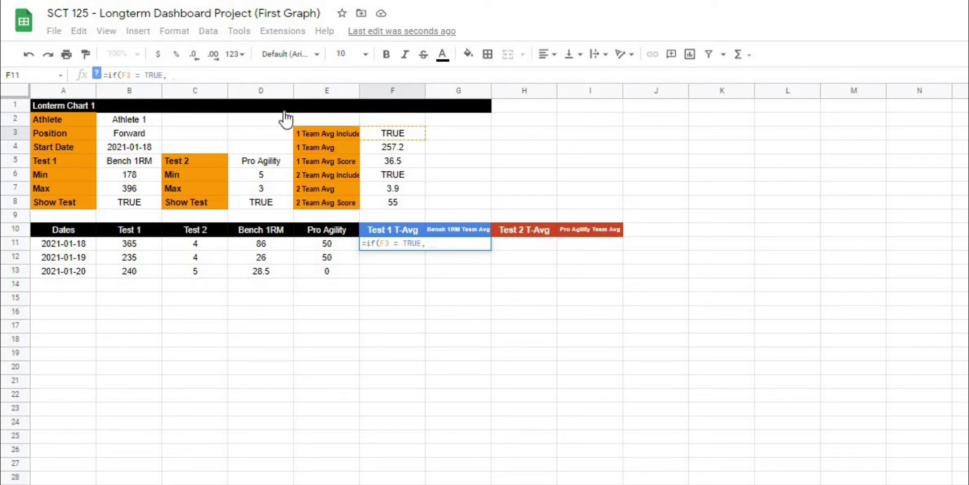
- Continue the F11 formula with arrayformula(if(B11:B <> "", so it tests each Test 1 row for a value
type("arrayformula")
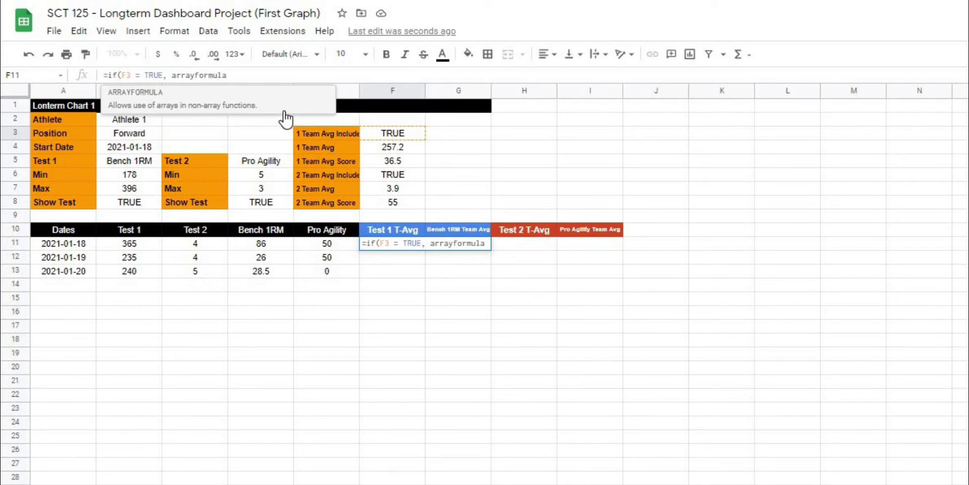
type("(")
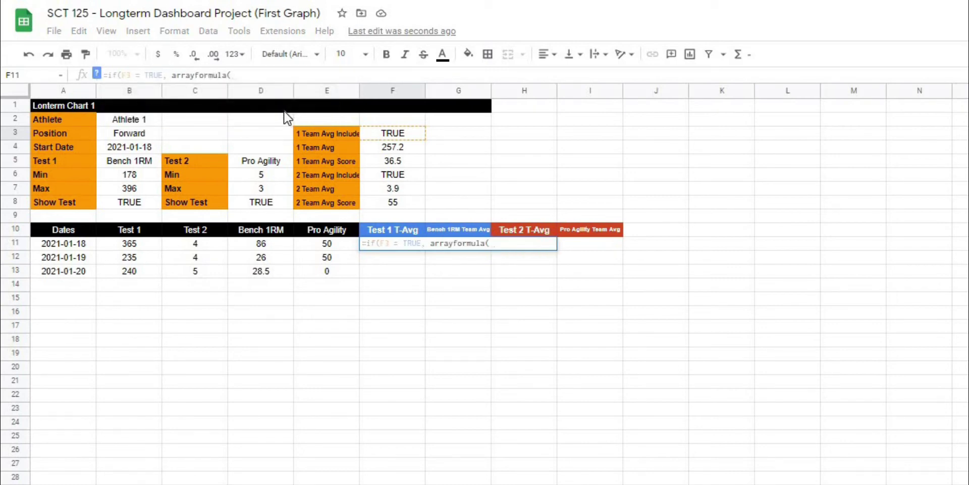
type("if")
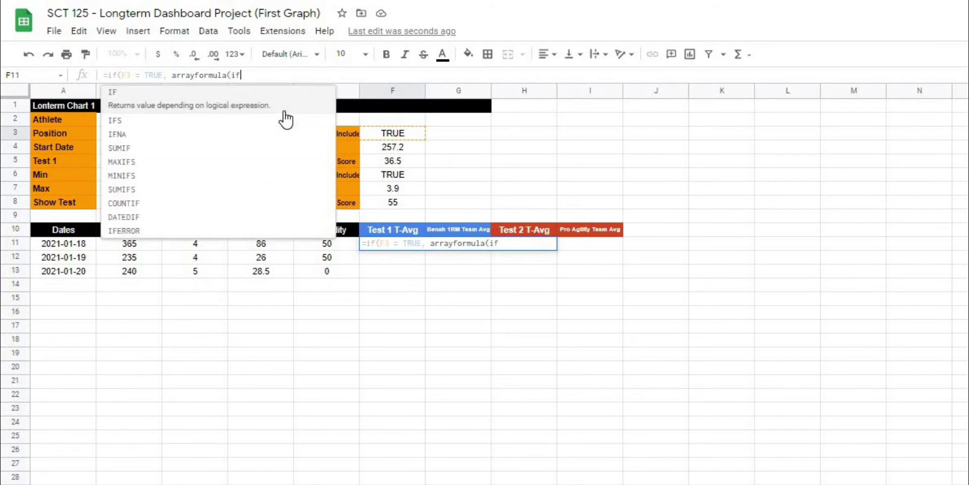
type("(")
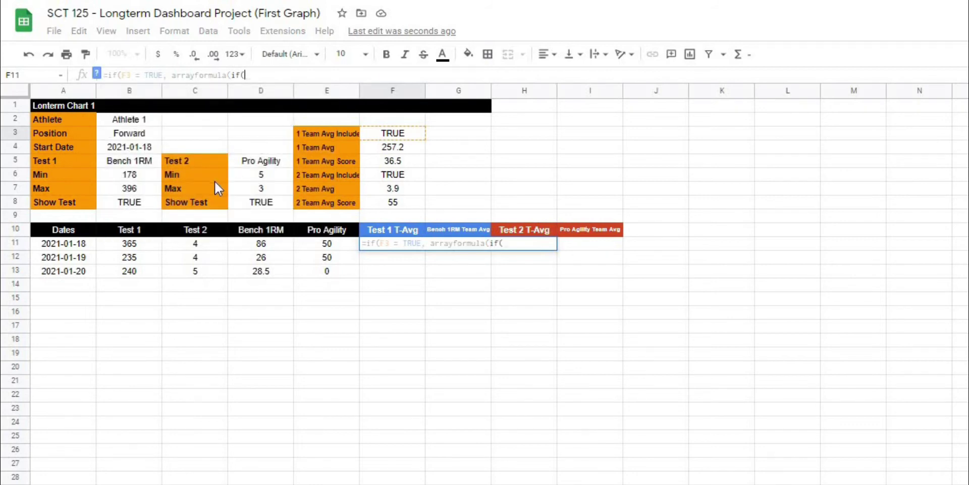
type("B")
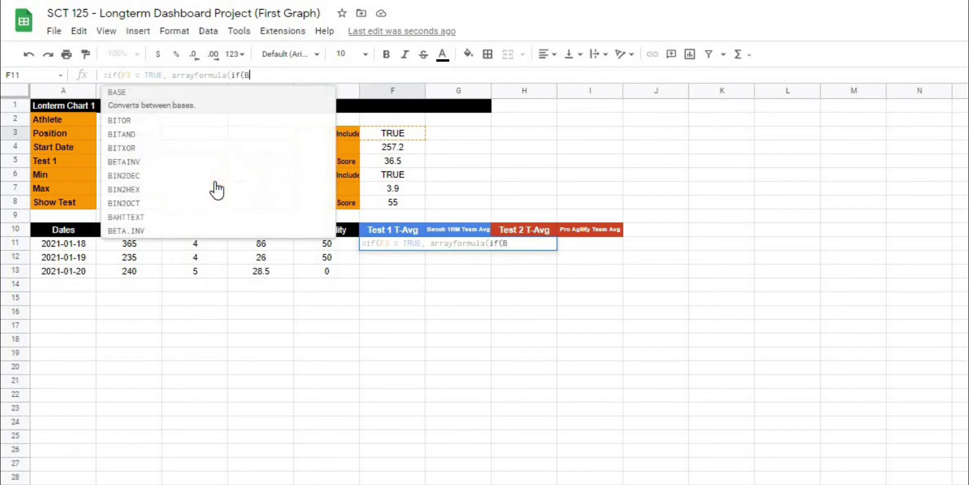
type("11:B")
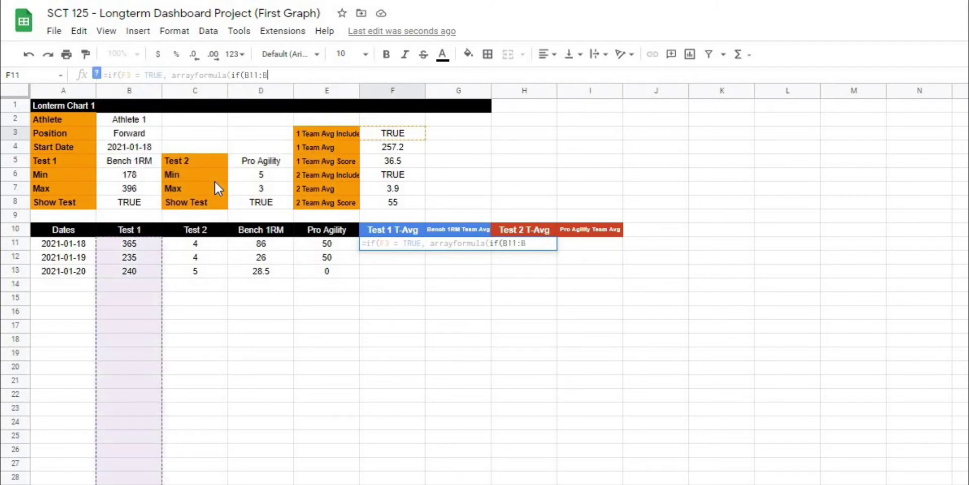
type(" <>")
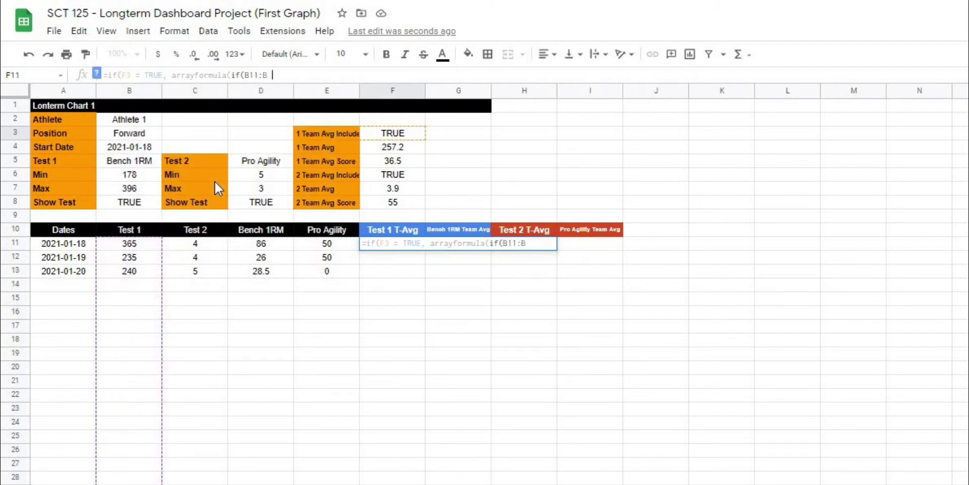
type(" \"\",")
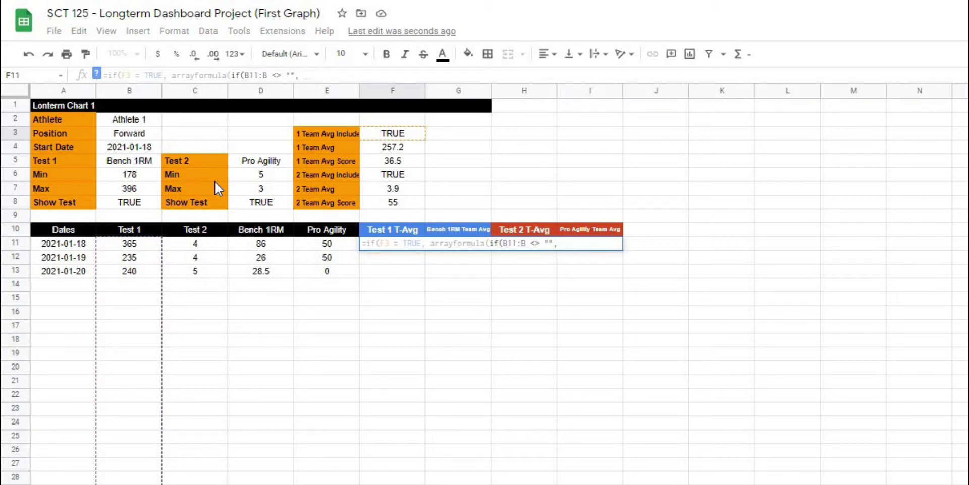
- Finish the F11 formula with the team average F4 as the result and blanks otherwise, ending F4, "")), "")
left_click(393, 148)
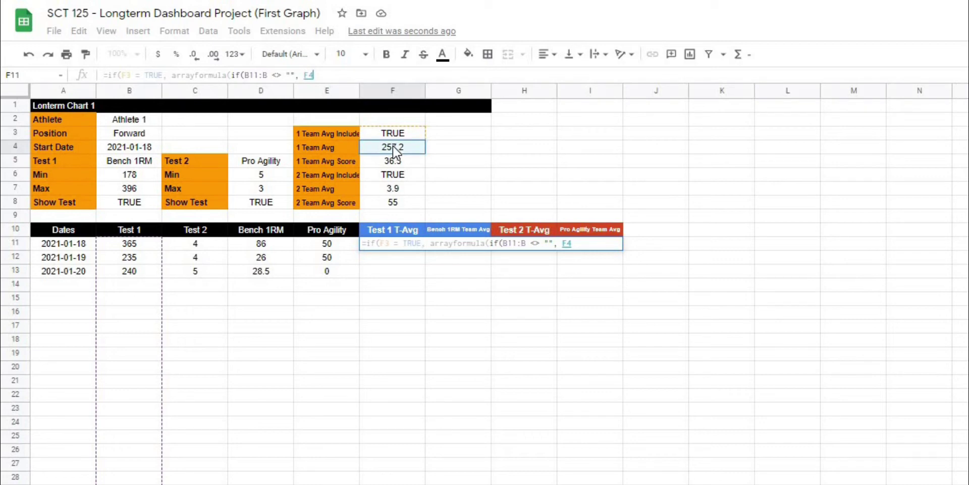
type(",")
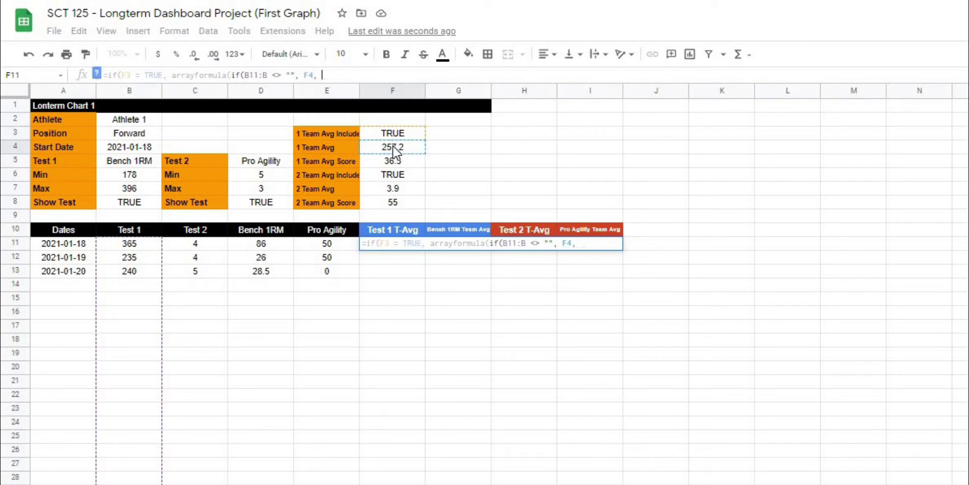
type(" \"\")")
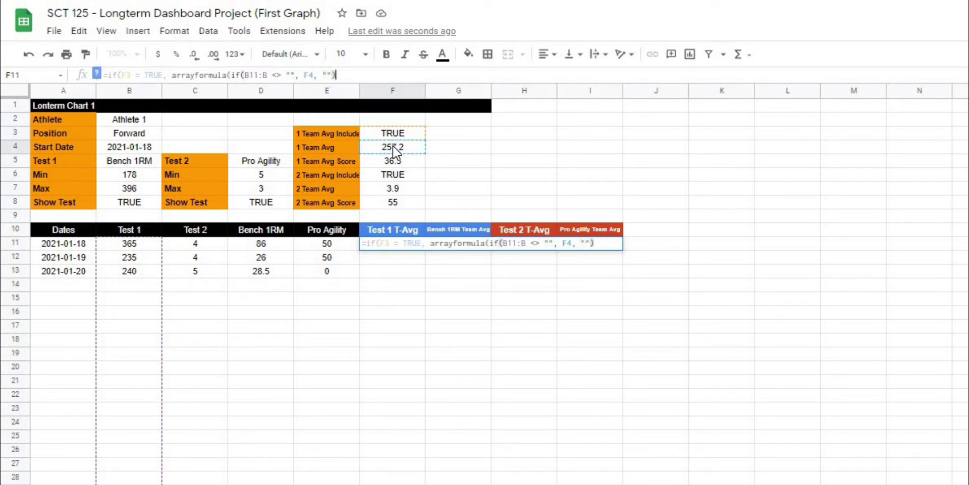
type(")")
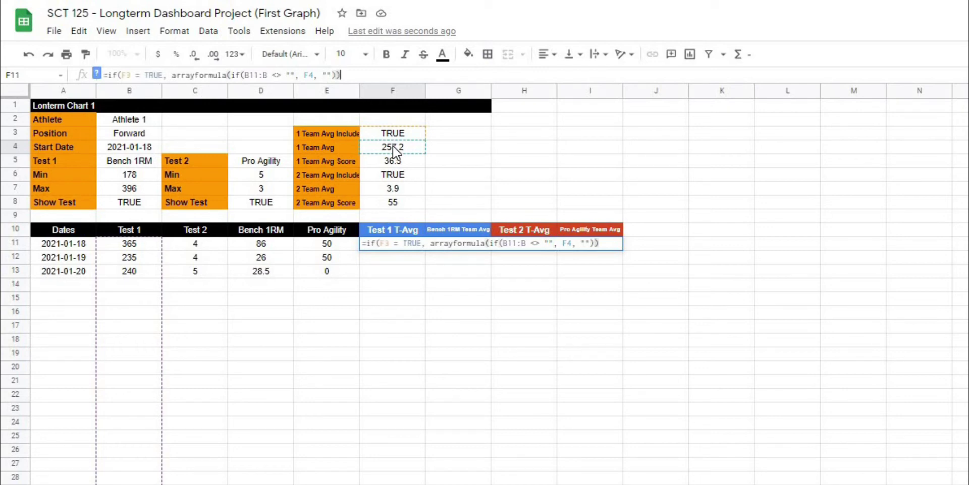
type(",")
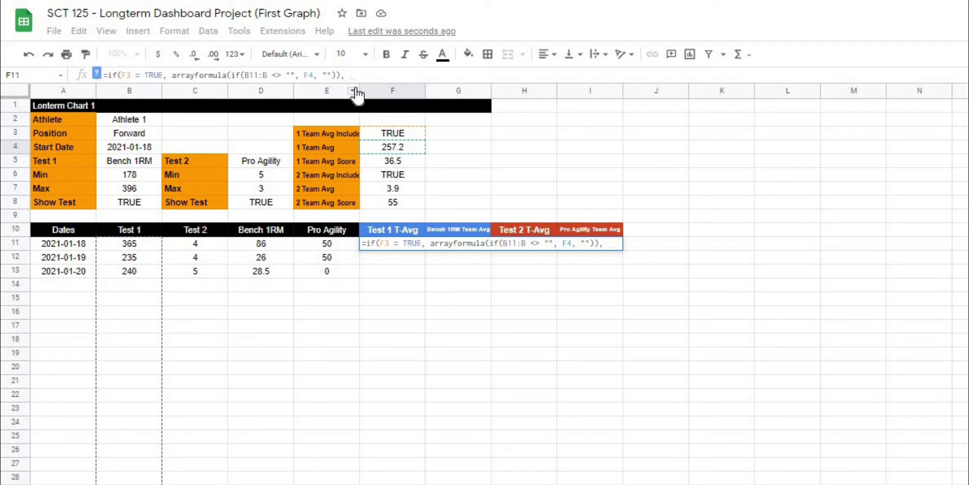
type("\"\"")
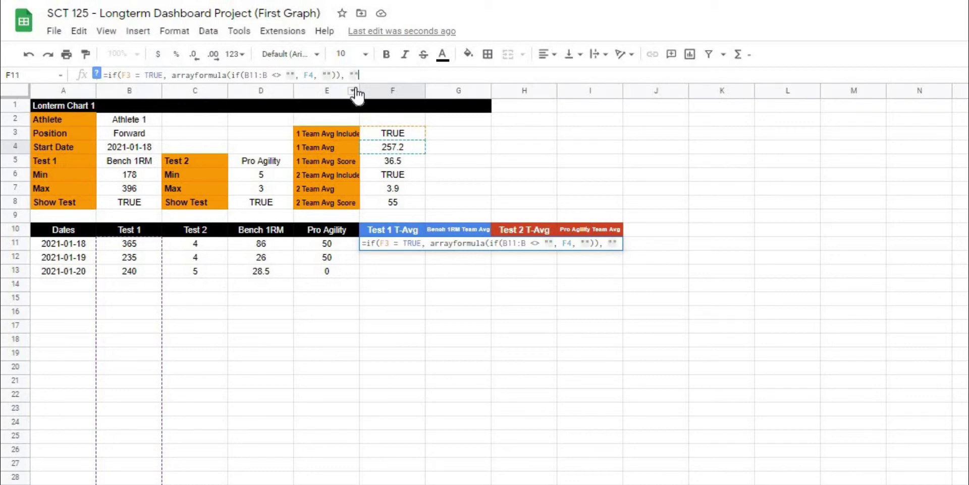
type(")")
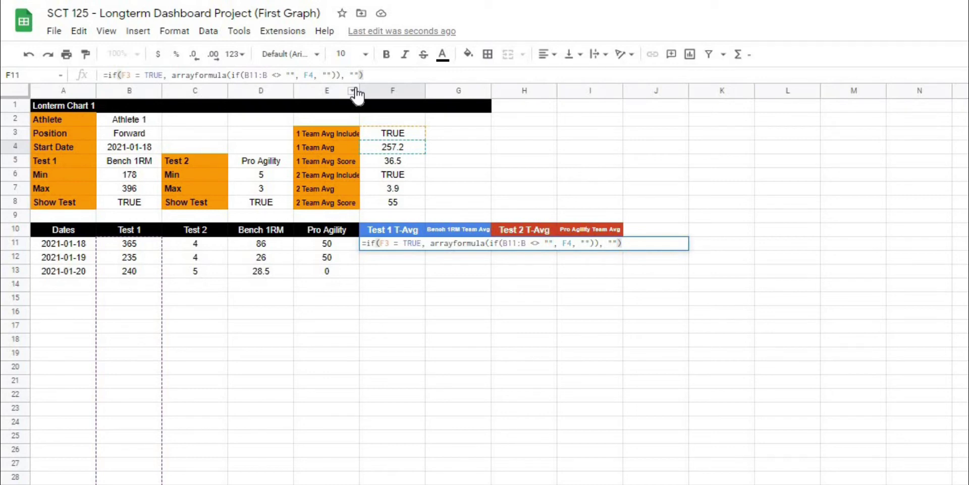
key("Return")
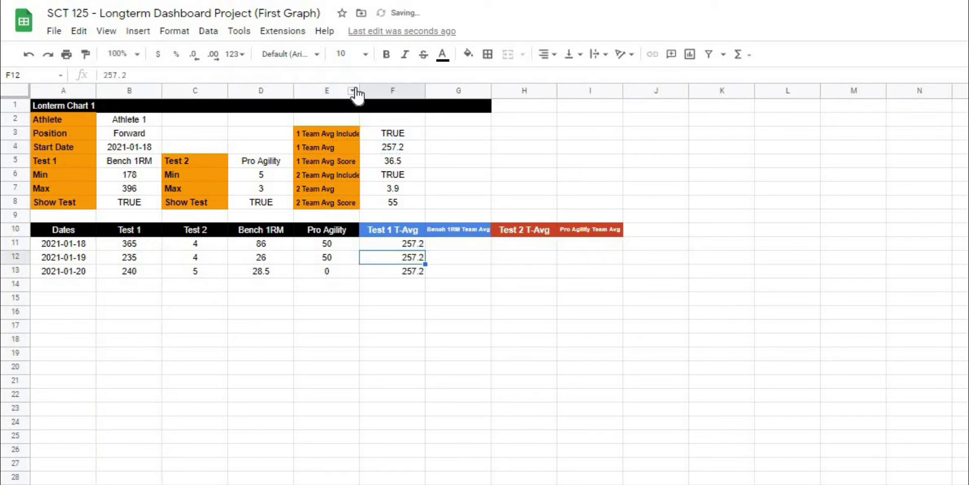
left_click_drag(142, 245, 147, 277)
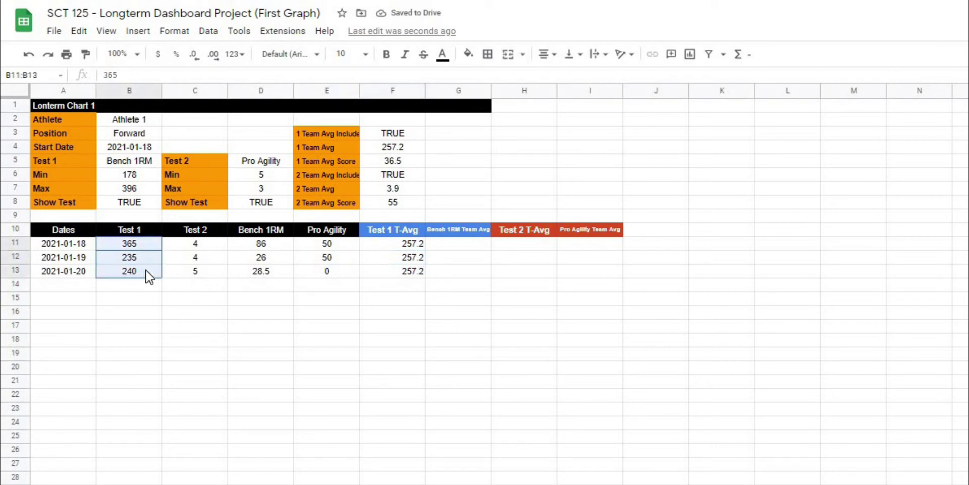
left_click(344, 315)
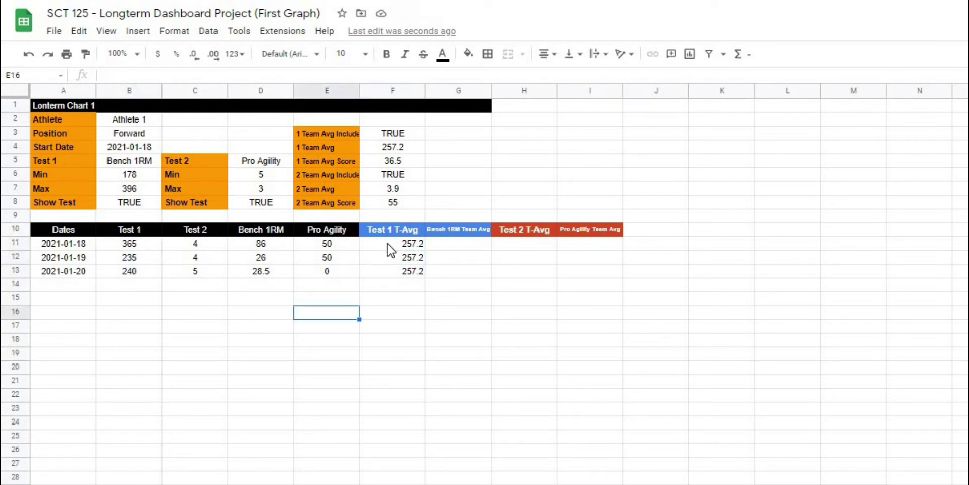
left_click_drag(381, 244, 388, 277)
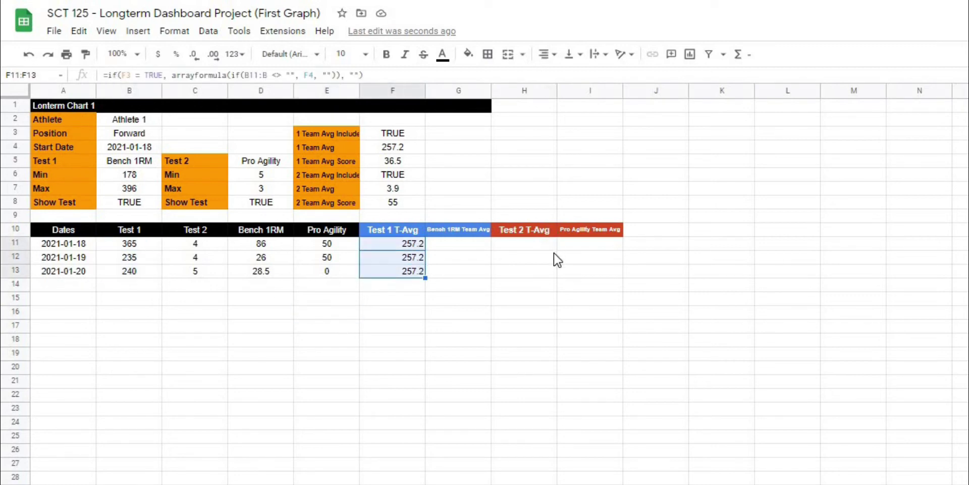
left_click(537, 292)
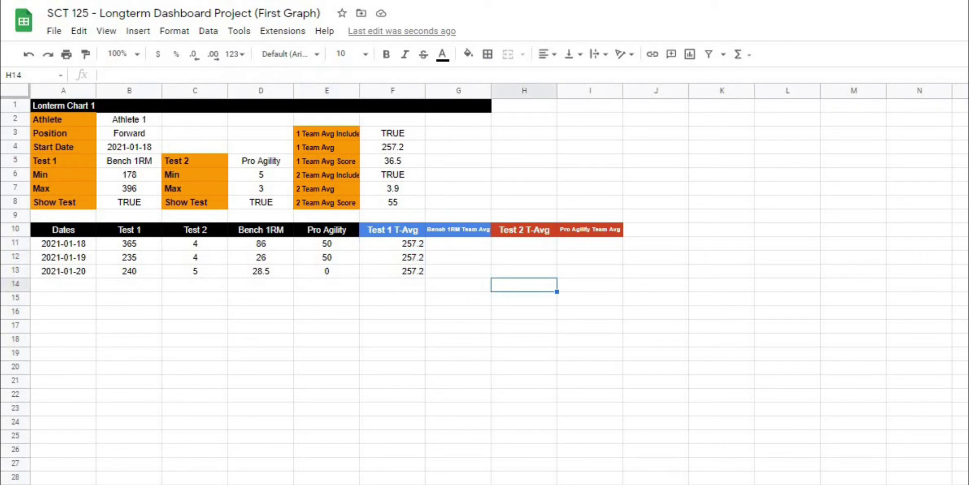
- Paste the Bench 1RM and 10m Sprint chart below the table and move it clear of the data
key("ctrl+v")
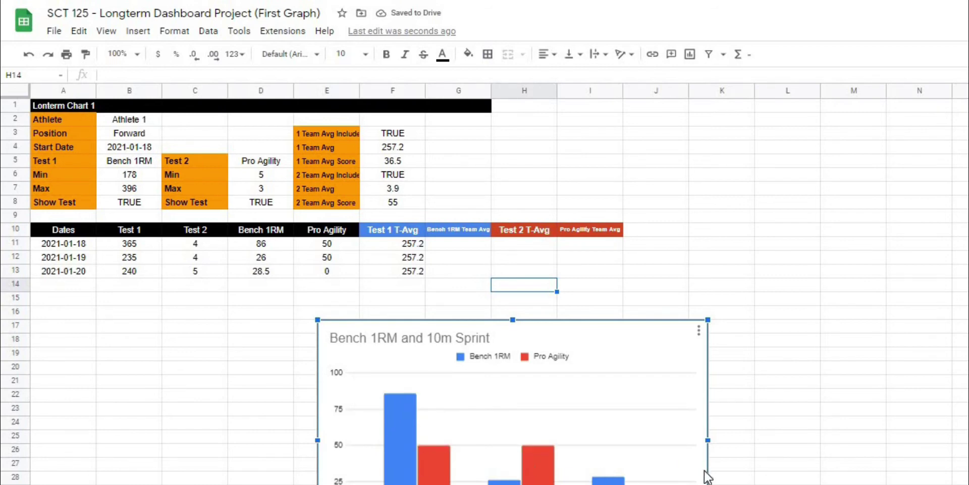
left_click_drag(605, 331, 968, 353)
left_click(655, 384)
- Copy the formula text from F11 into G11 unchanged, under the Bench 1RM Team Avg heading
left_click(455, 244)
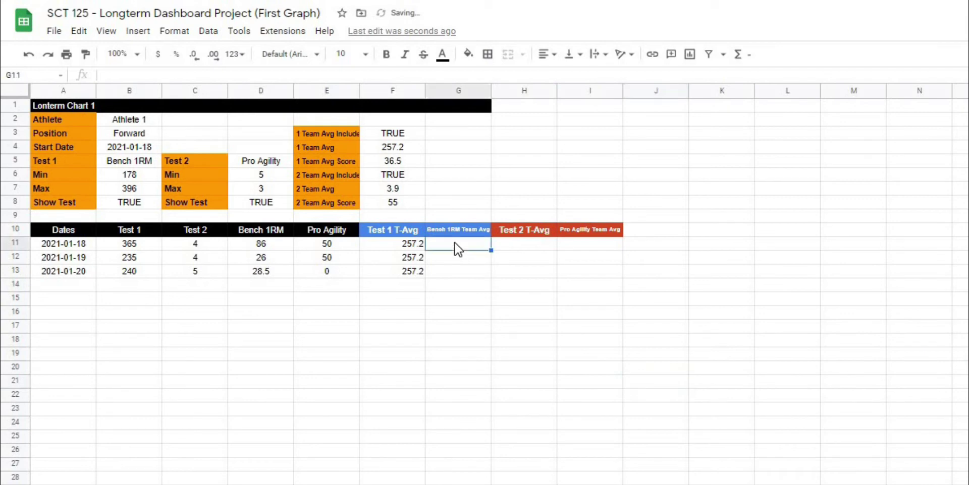
left_click(402, 248)
key("Return")
key("ctrl+a")
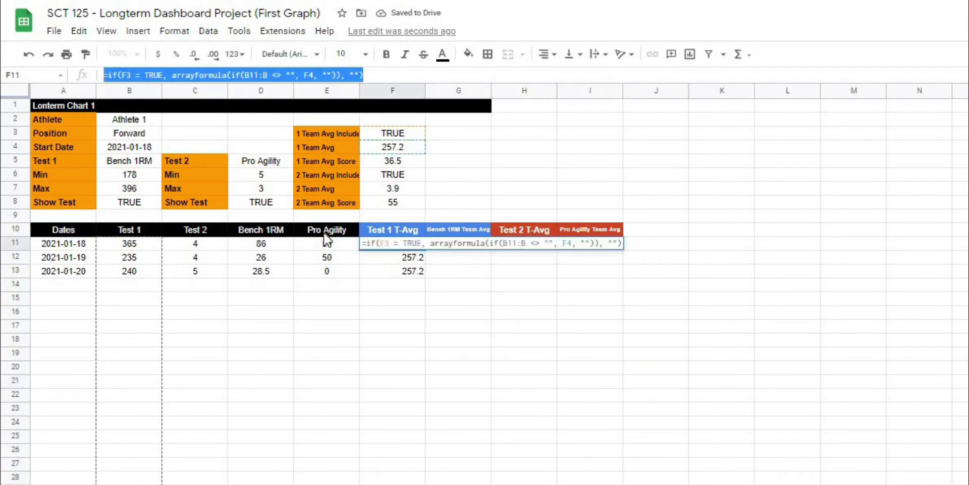
left_click(461, 246)
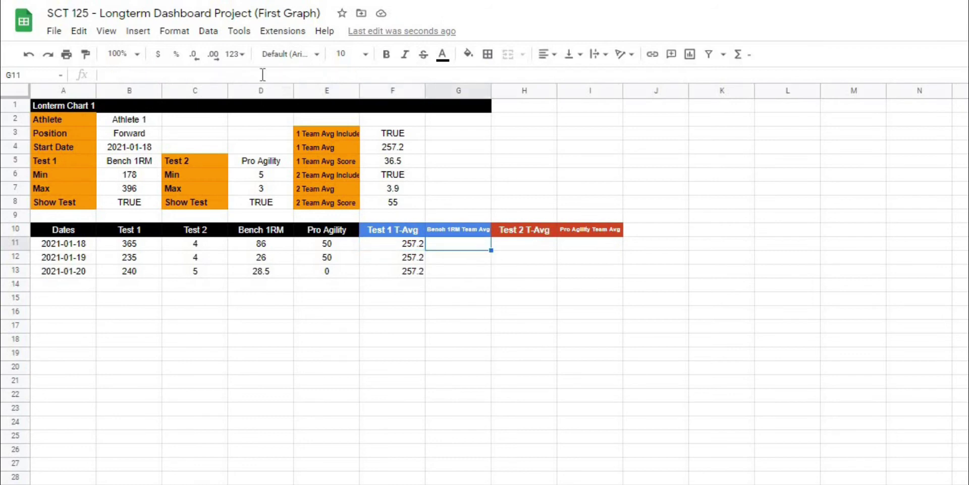
key("Return")
type("=if(F3 = TRUE, arrayformula(if(B11:B <> \"\", F4, \"\")), \"\")")
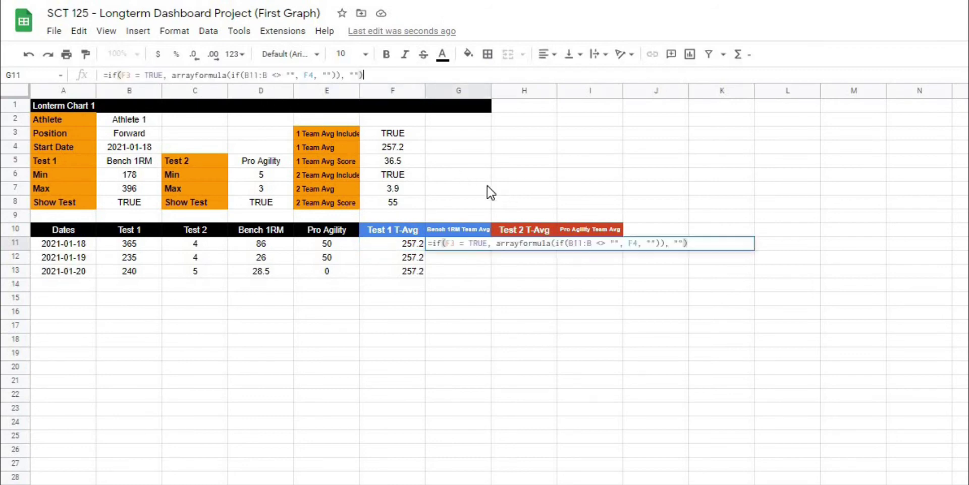
- Replace the result reference in the G11 formula with F5, the Test 1 team average score
double_click(307, 75)
key("BackSpace")
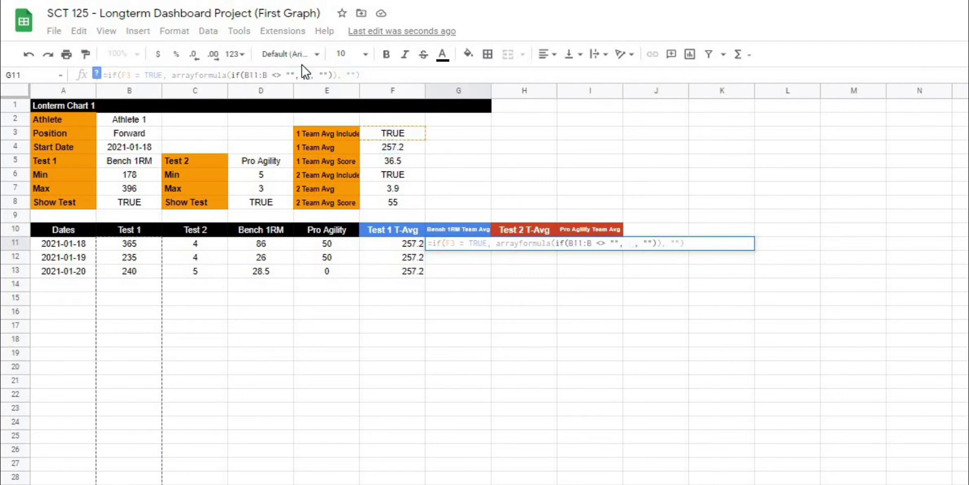
type("f5")
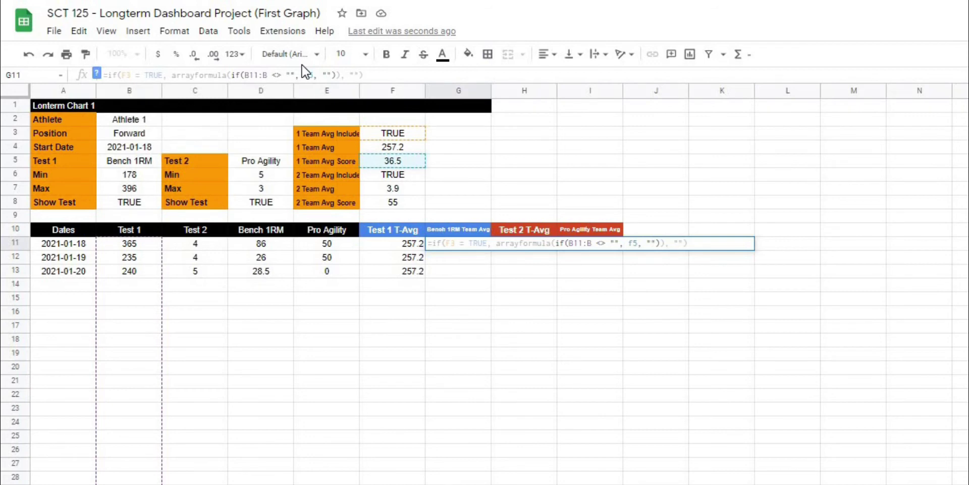
key("Return")
left_click(563, 268)
left_click(479, 246)
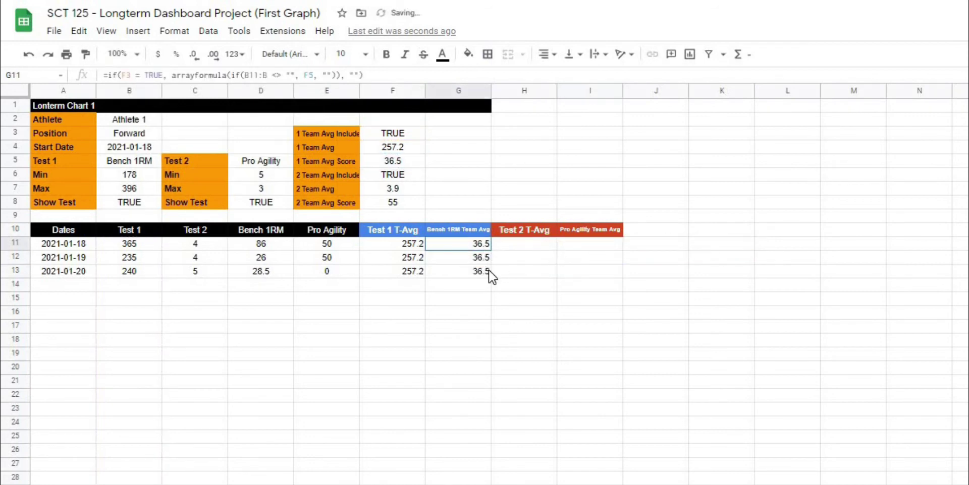
left_click(488, 271, "shift")
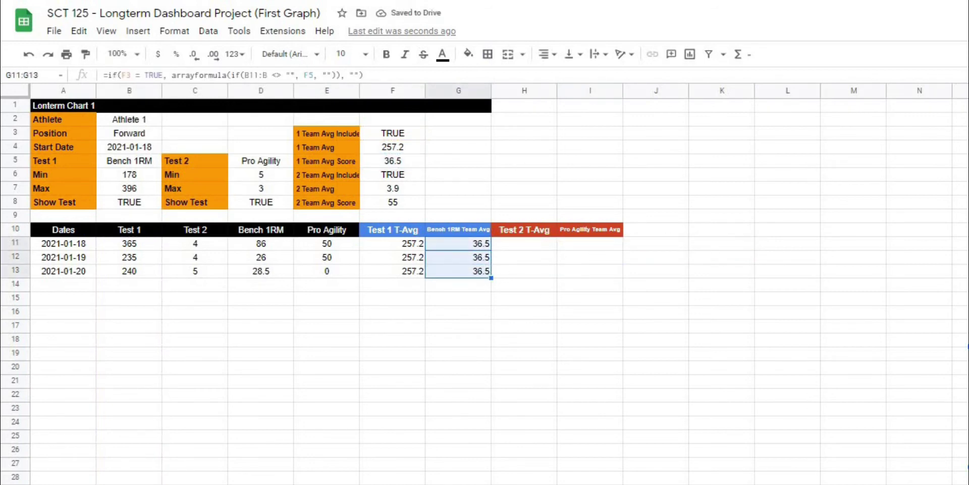
left_click(655, 298)
left_click_drag(403, 247, 472, 275)
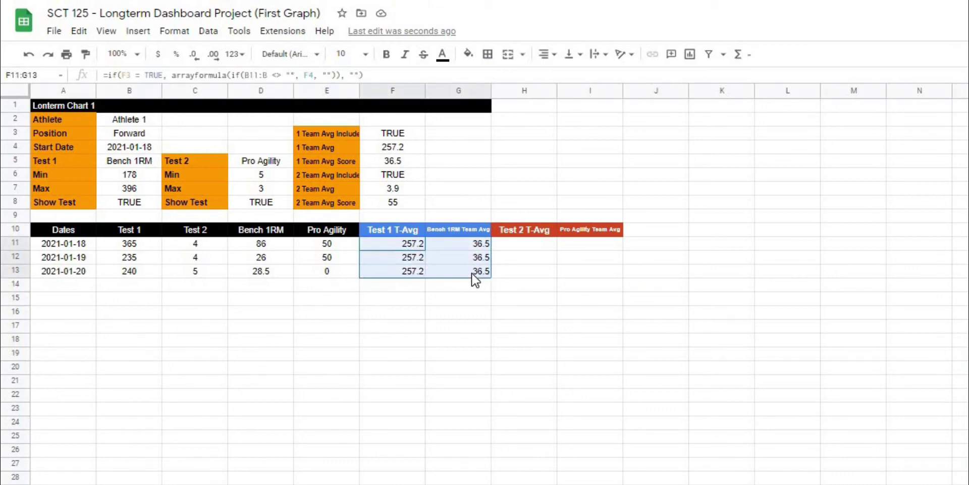
left_click(438, 323)
- Enter a copy of the F11 formula in H11 and change its include check to F6 = TRUE
left_click(523, 246)
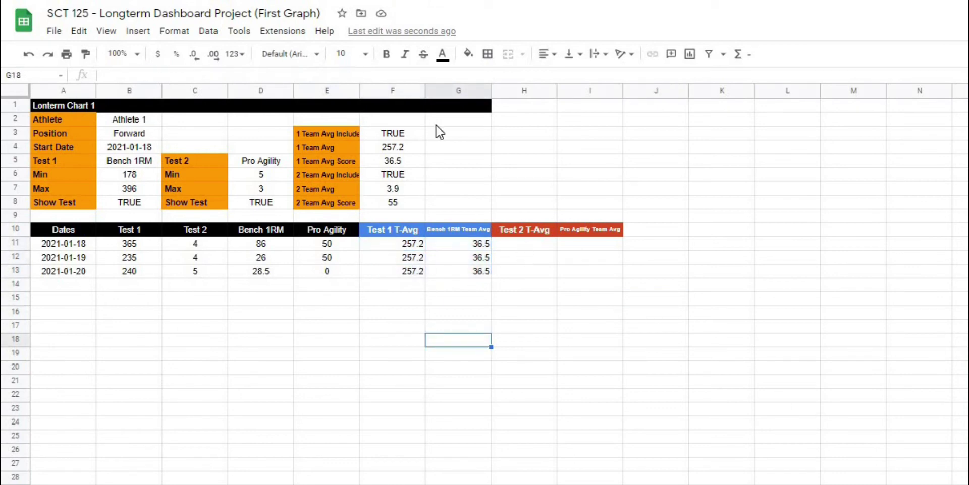
left_click(376, 75)
type("=if(F3 = TRUE, arrayformula(if(B11:B <> \"\", F4, \"\")), \"\")")
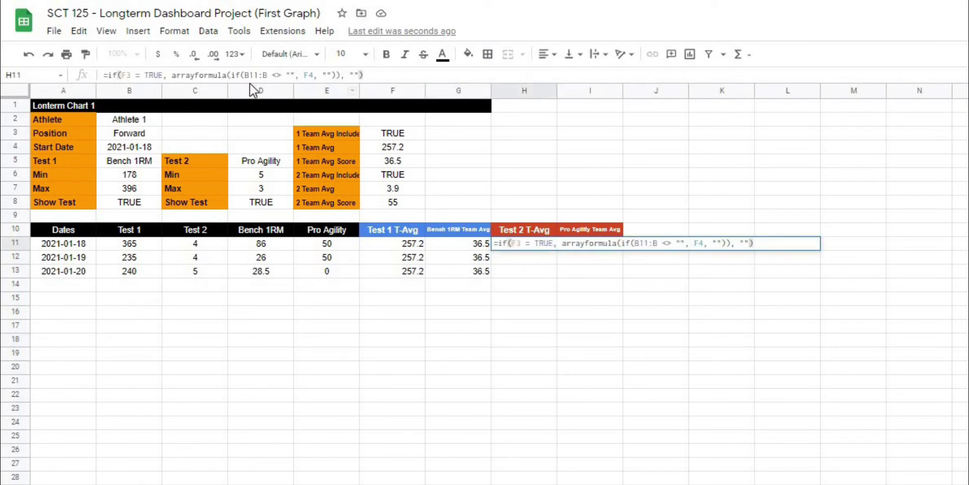
double_click(125, 76)
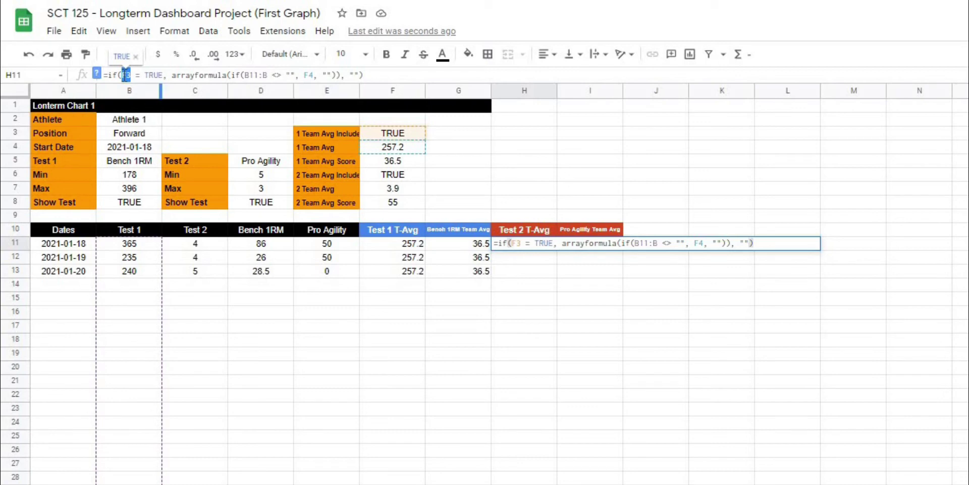
key("BackSpace")
type("f6")
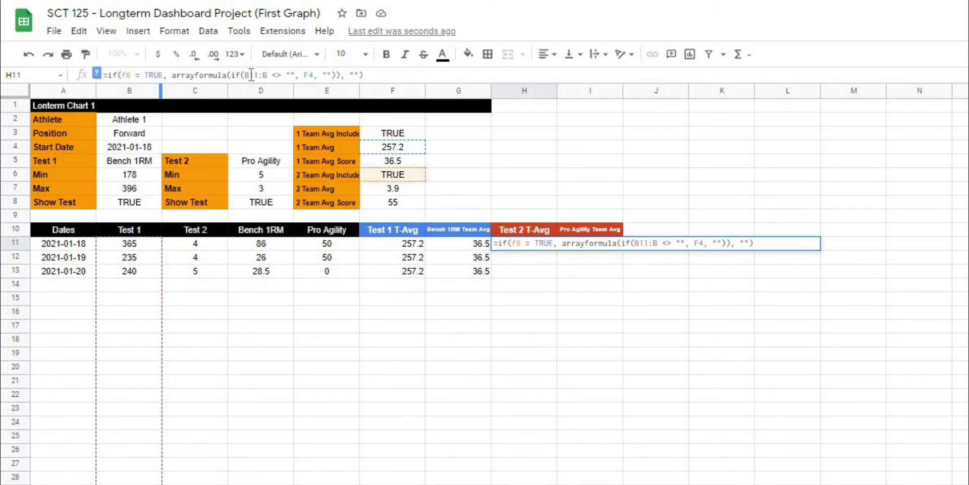
- Change the row range tested in the H11 formula to the Test 2 column, C11:C
left_click(277, 76)
key("BackSpace")
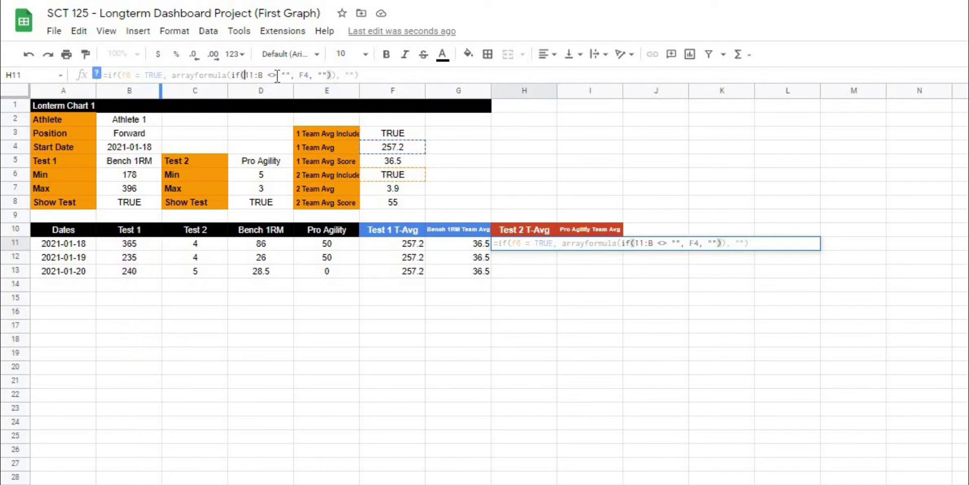
type("C")
key("BackSpace")
type("C")
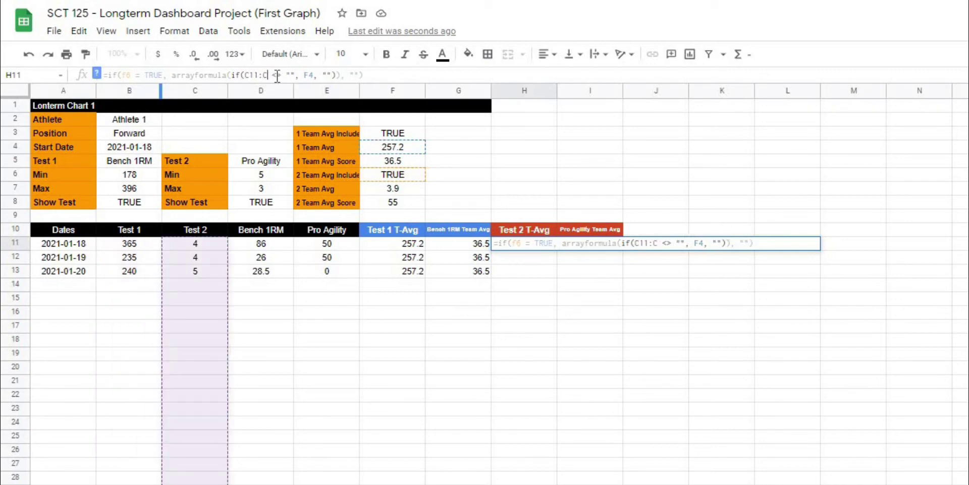
- Set the result reference in the H11 formula to F7, the Test 2 team average
left_click(317, 76)
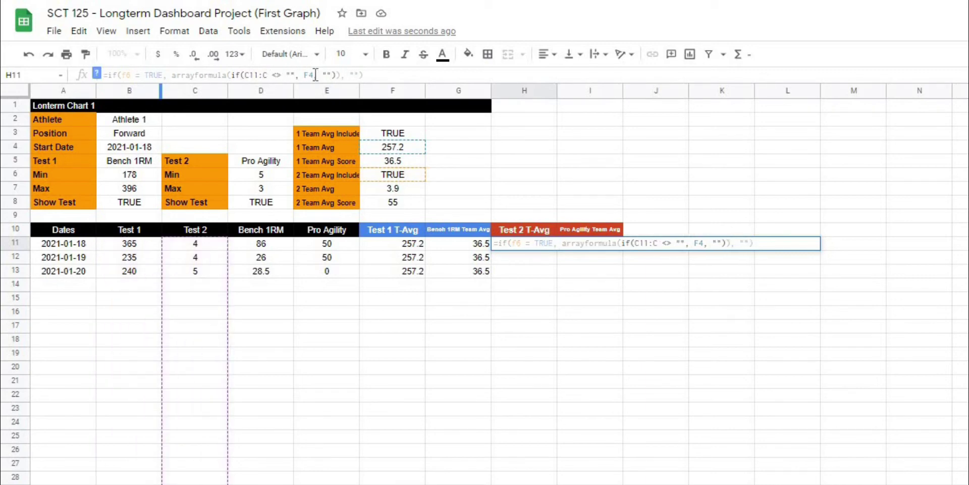
left_click_drag(315, 75, 306, 77)
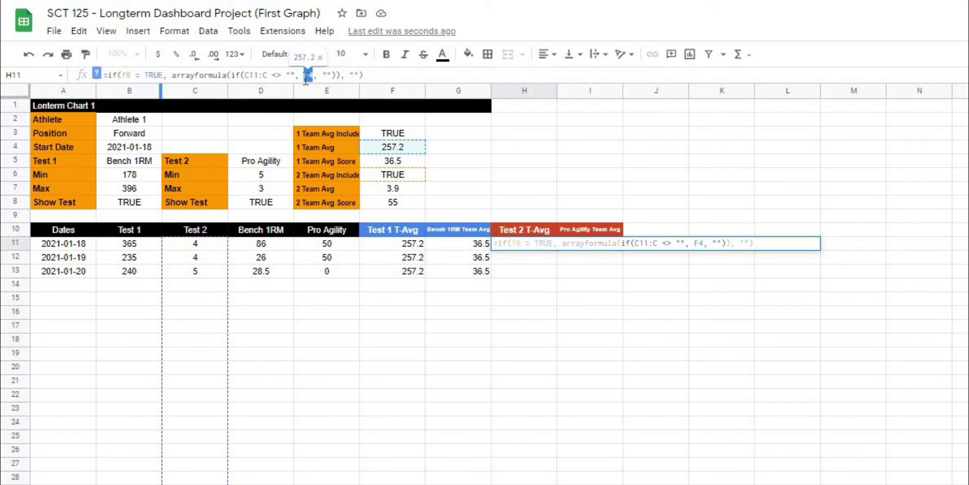
key("BackSpace")
type("f7")
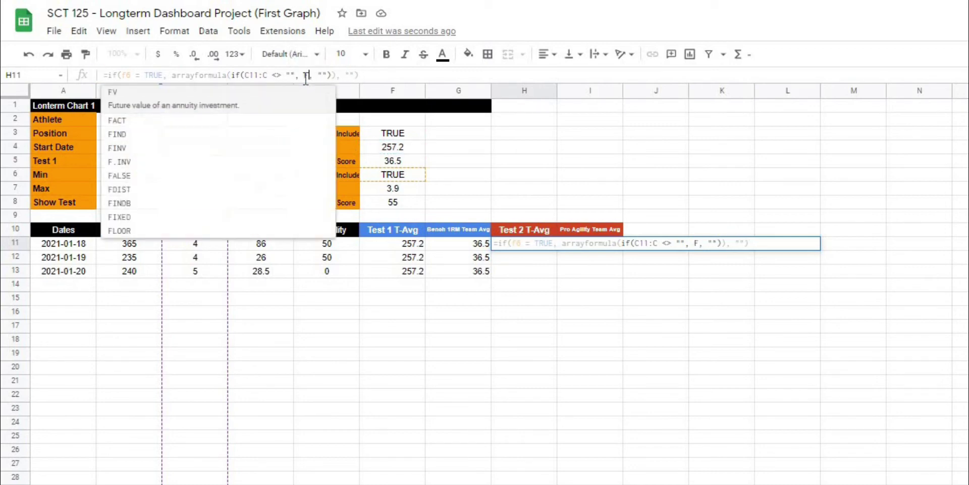
key("Return")
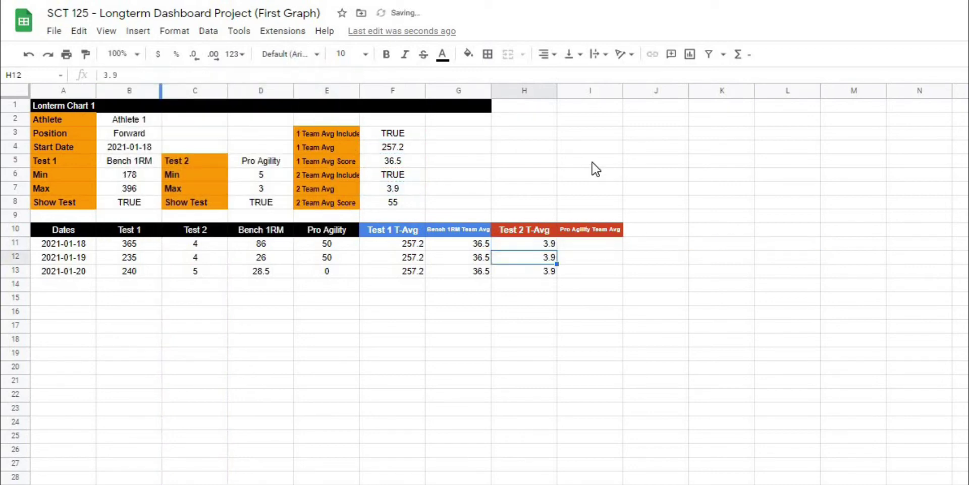
- Copy the formula text from H11 into I11 unchanged, under the Pro Agility Team Avg heading
left_click(580, 248)
left_click(545, 246)
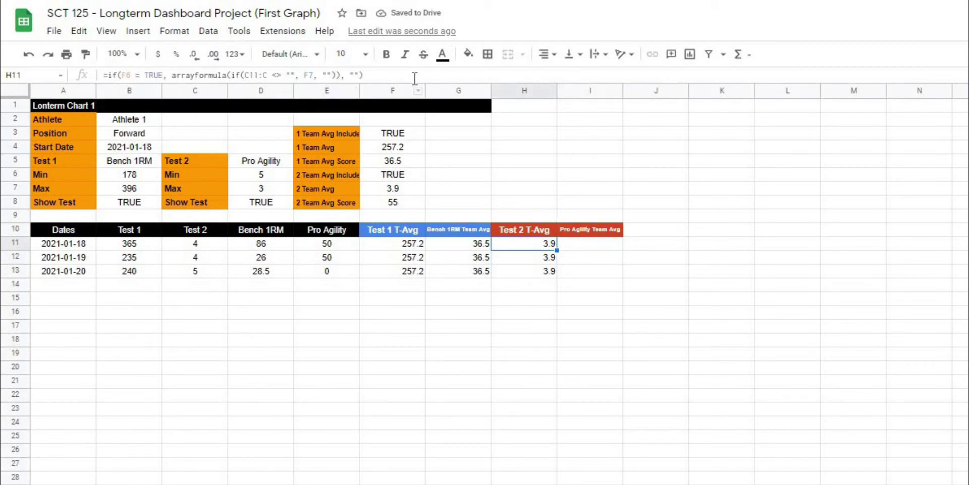
left_click_drag(415, 75, 102, 76)
key("ctrl+c")
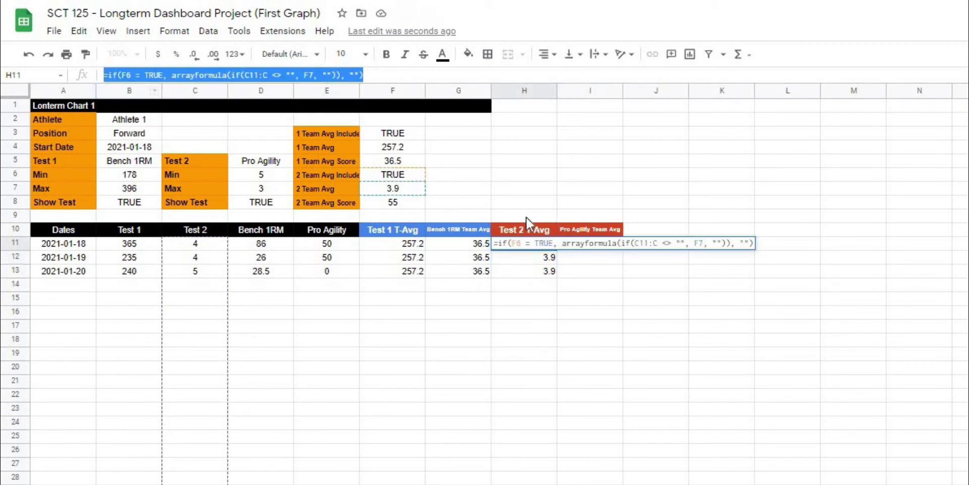
key("Escape")
key("Right")
left_click(388, 75)
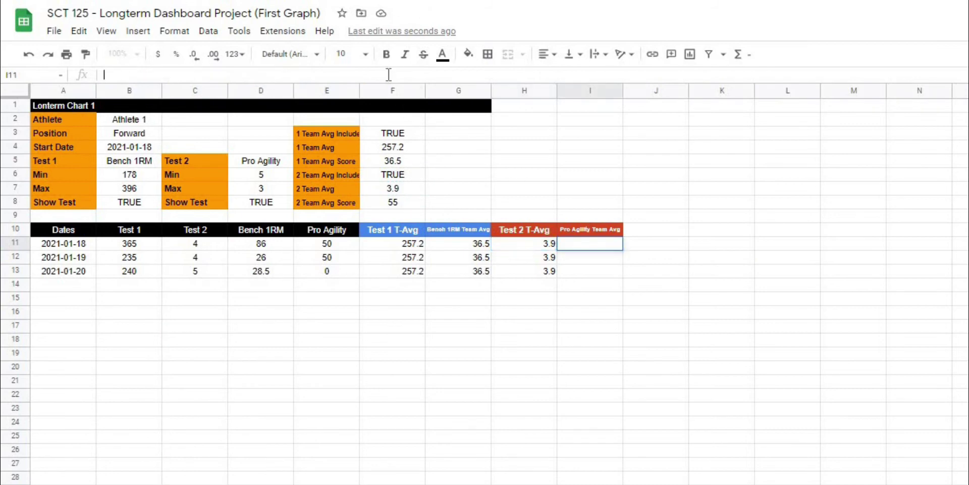
key("ctrl+v")
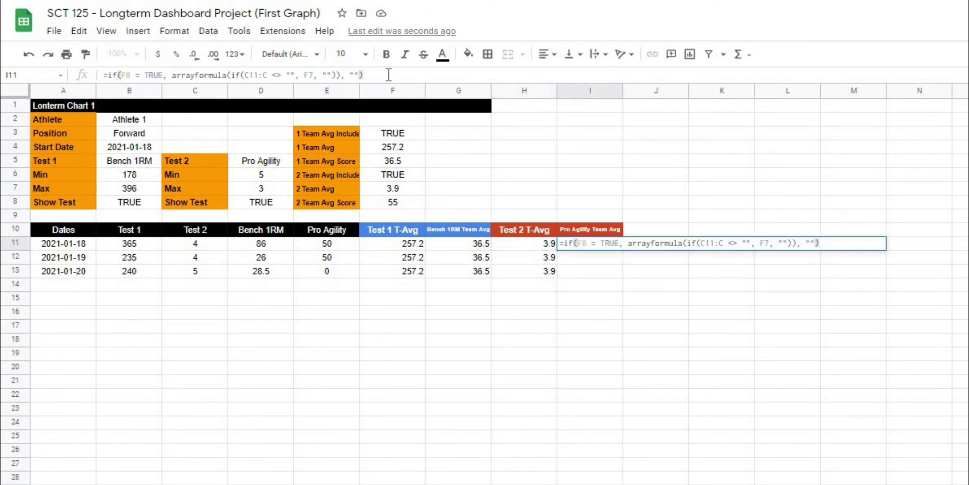
- Change the result reference in the I11 formula to F8, the Test 2 team average score
left_click(317, 74)
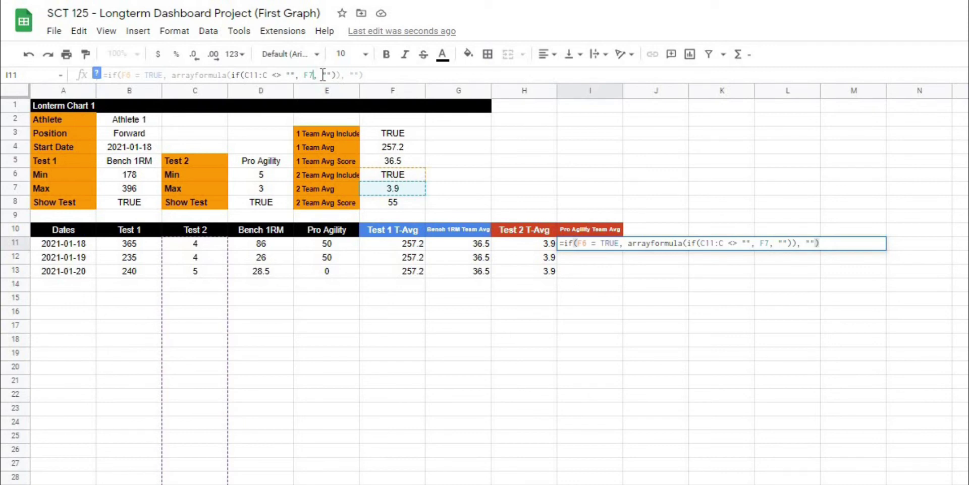
key("BackSpace")
type("8")
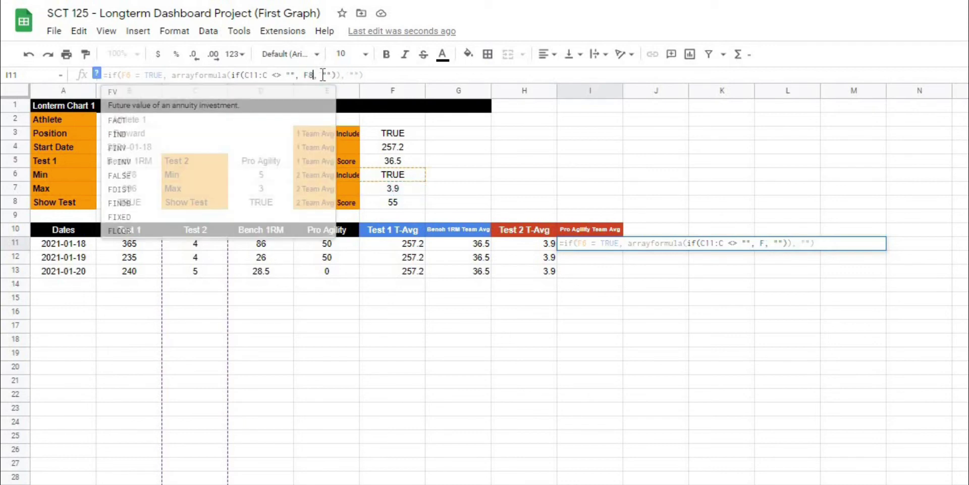
key("Return")
left_click(712, 289)
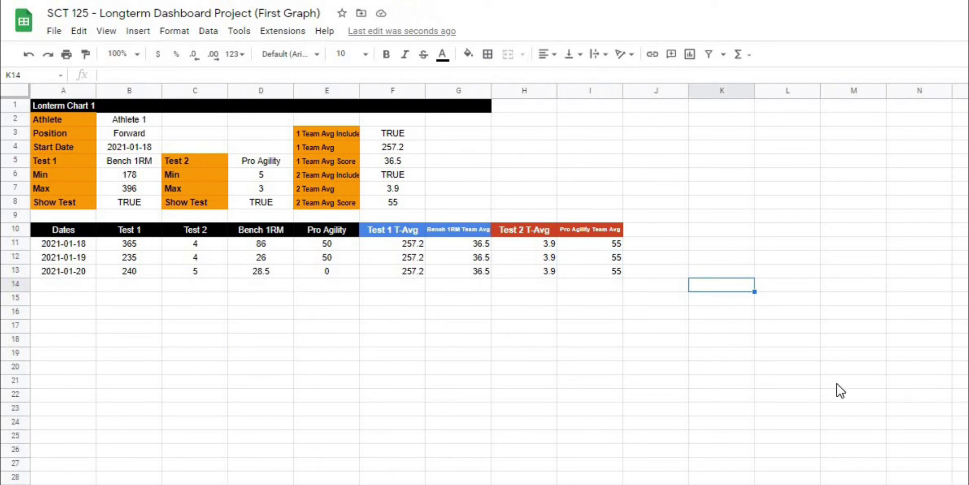
left_click(700, 382)
- Insert a chart from rows 10 to 21 of the Dates, Bench 1RM, Pro Agility, Bench 1RM Team Avg and Pro Agility Team Avg columns
left_click(64, 233)
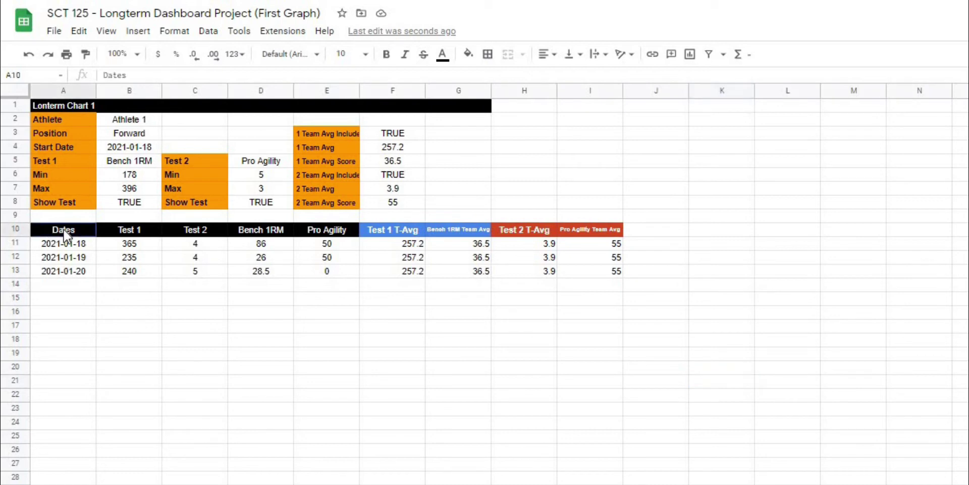
left_click_drag(65, 233, 67, 380)
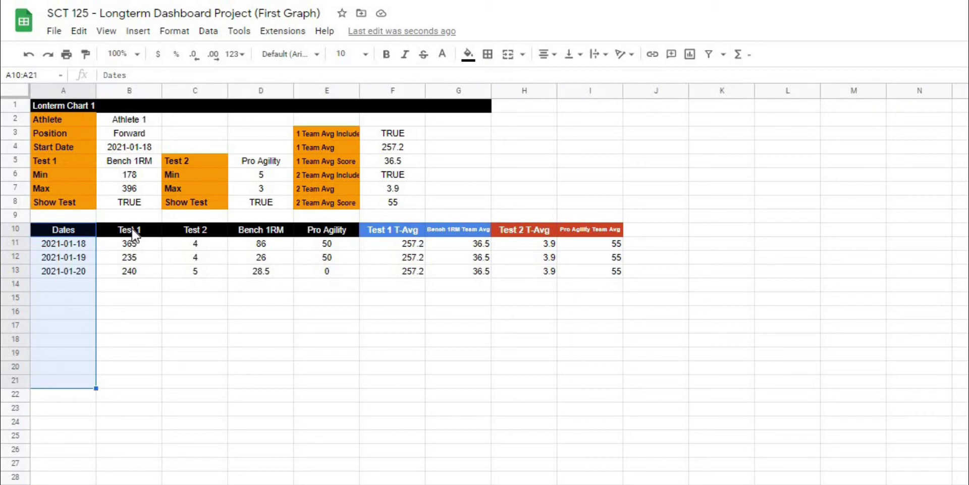
left_click_drag(262, 234, 261, 380)
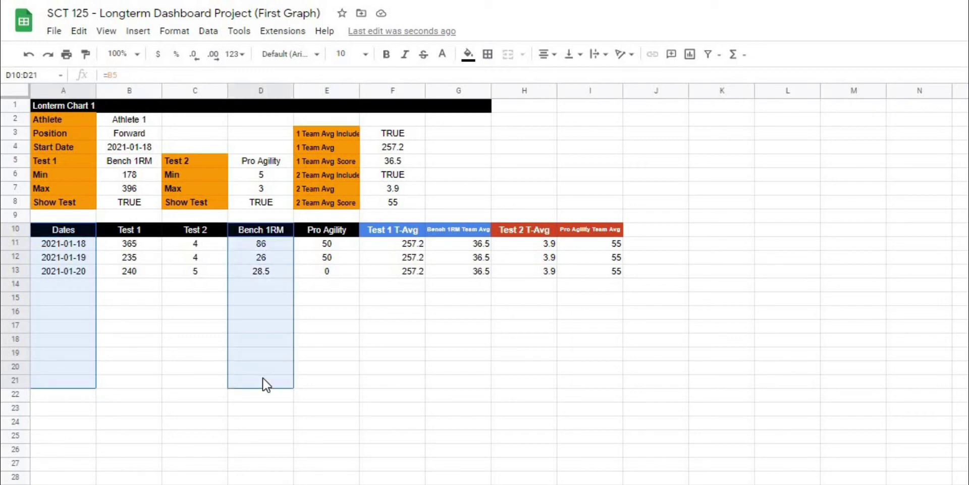
left_click(341, 231, "ctrl")
left_click_drag(343, 307, 330, 379)
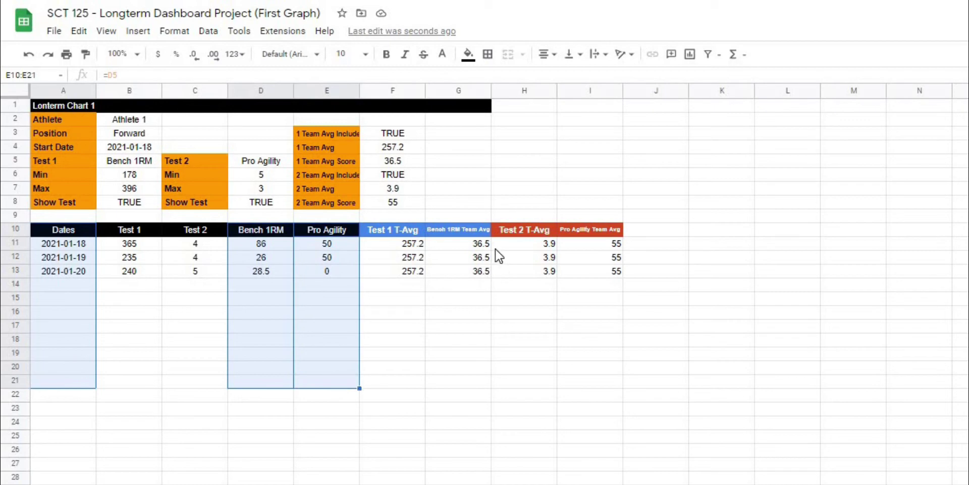
left_click_drag(476, 236, 472, 383)
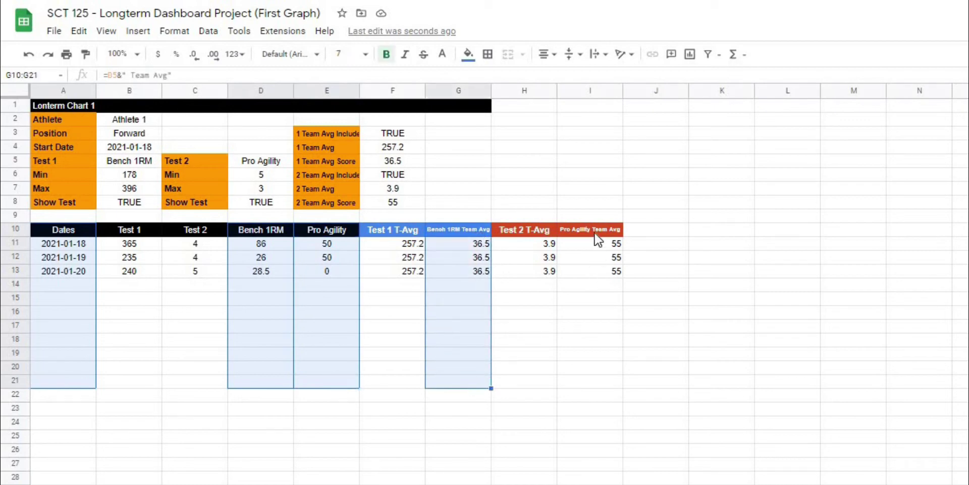
left_click_drag(601, 243, 592, 382)
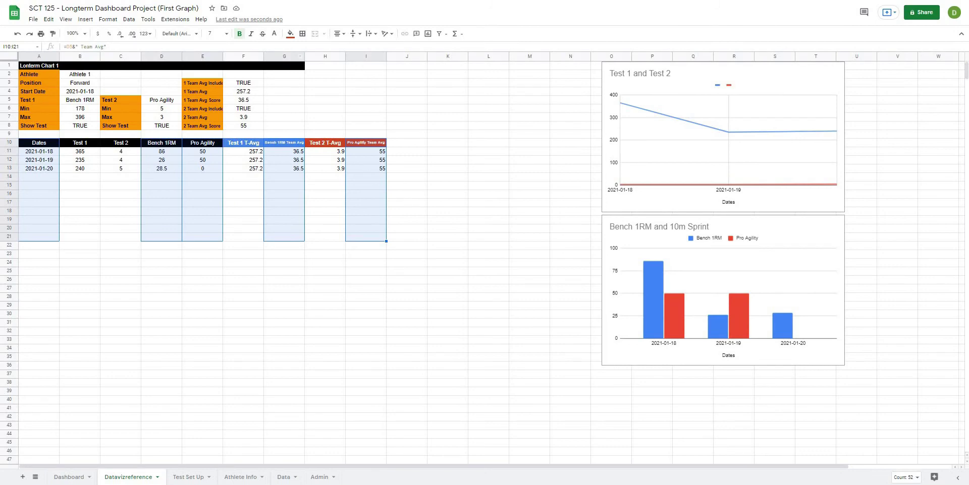
left_click(86, 19)
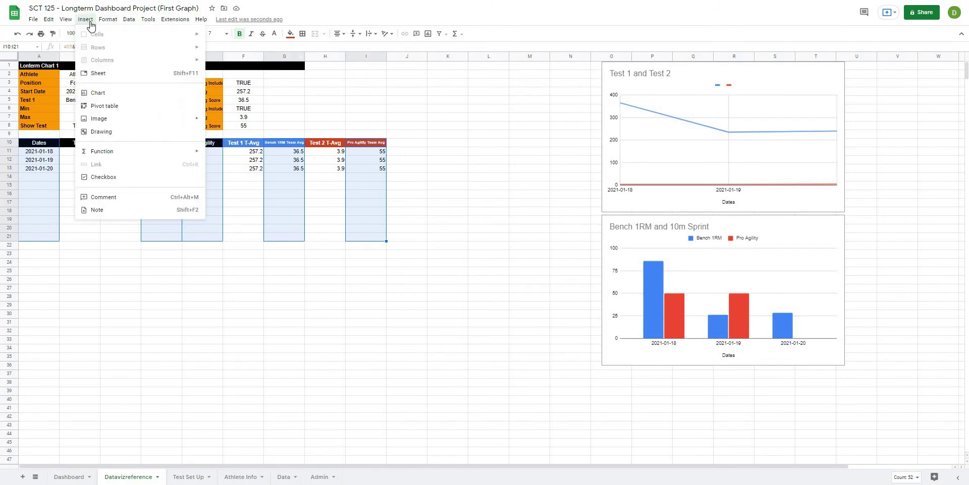
left_click(92, 95)
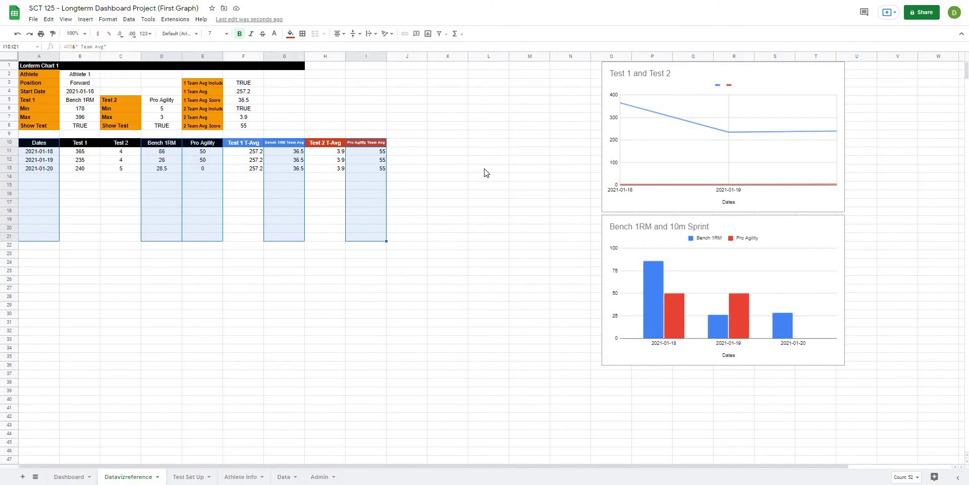
- Move the new line chart below the reference data table and enlarge it in width and height
left_click_drag(471, 186, 316, 261)
left_click(317, 262)
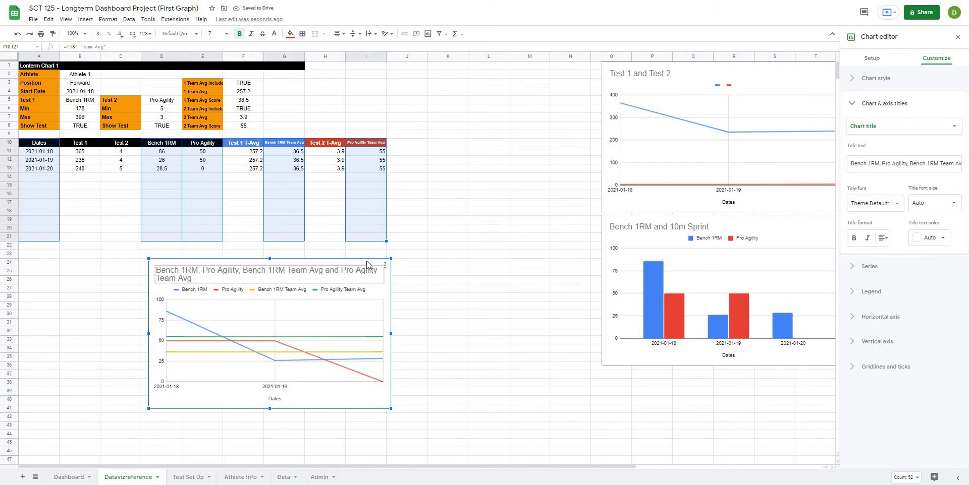
left_click_drag(391, 333, 547, 334)
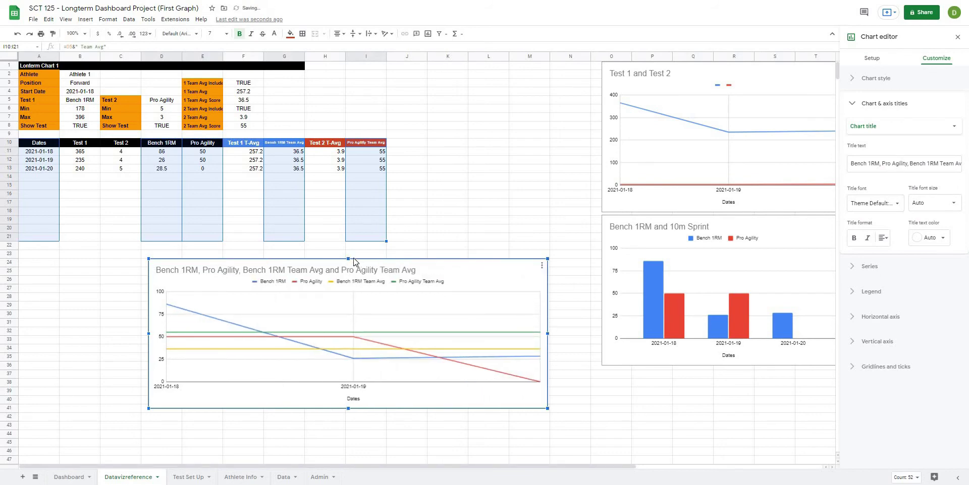
left_click_drag(348, 259, 348, 175)
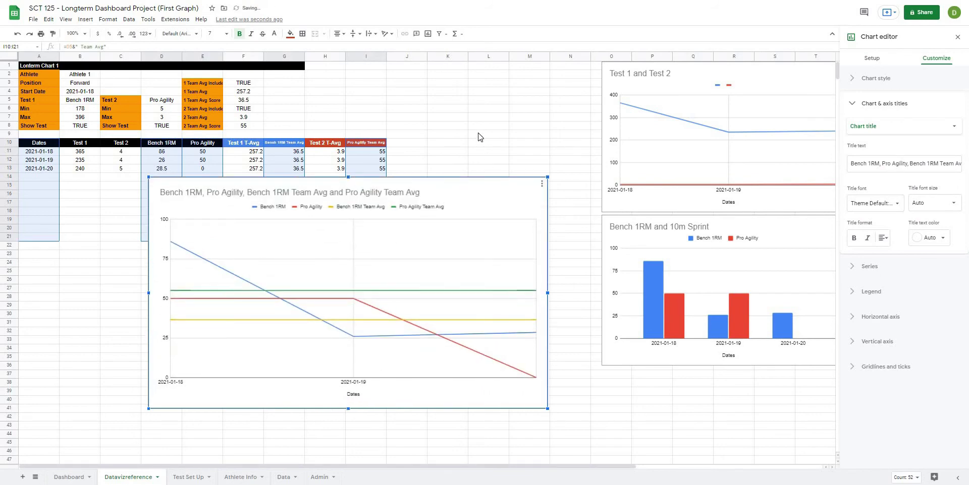
- Change the new chart's type from a line chart to a combo chart
left_click(867, 60)
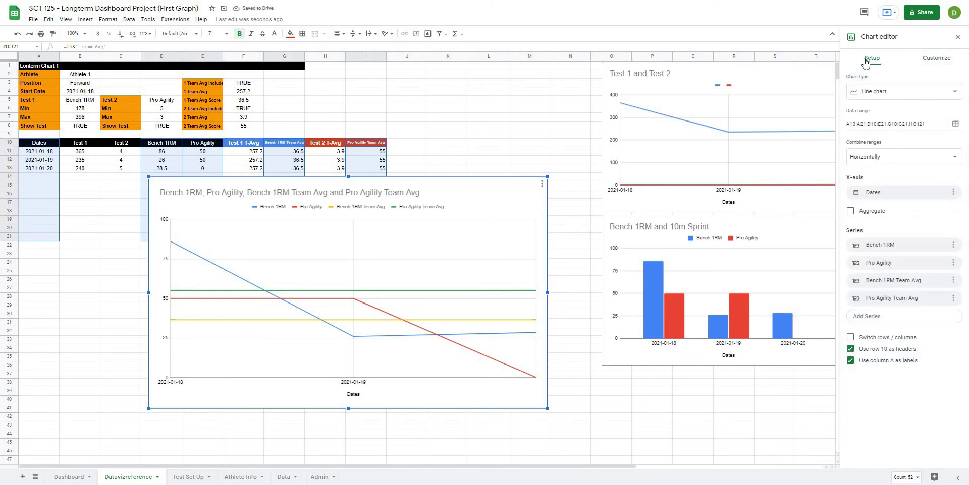
left_click(873, 92)
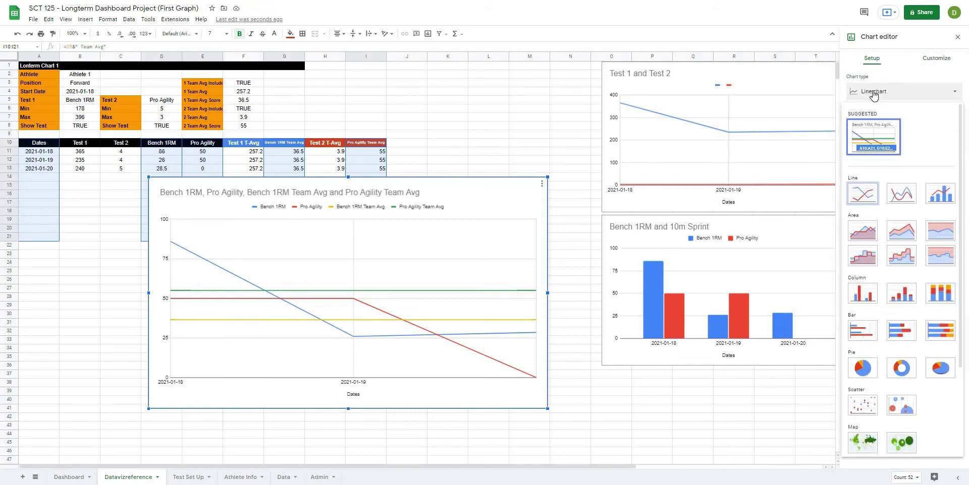
left_click(938, 194)
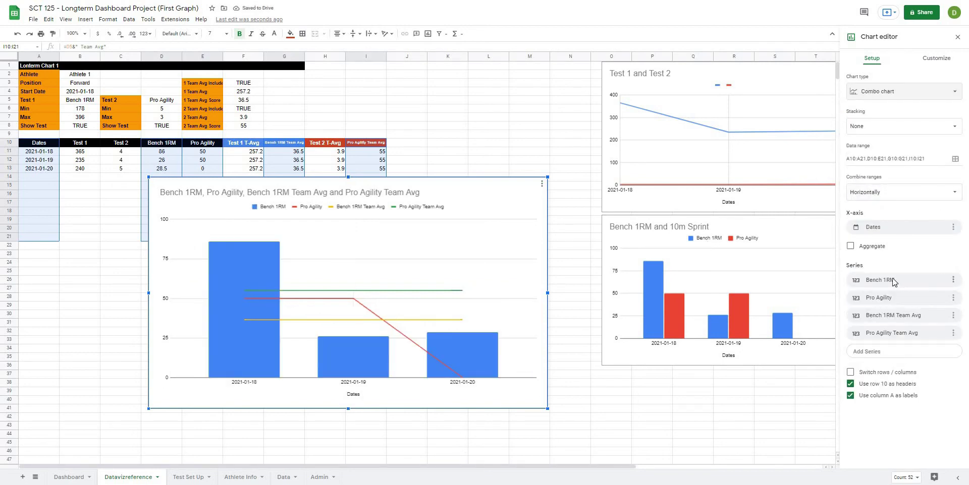
- Set the combo chart's first three data ranges to A10:A, D10:D and E10:E, and add a fifth range entry
left_click(955, 159)
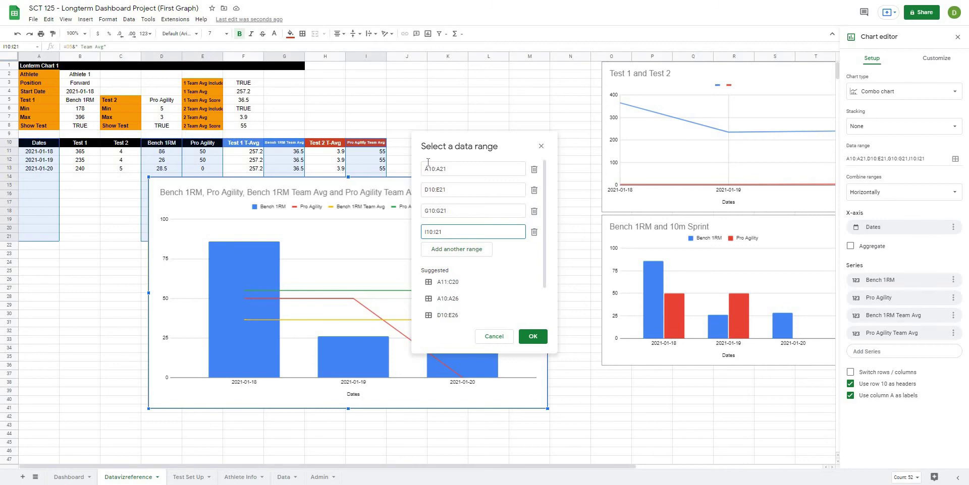
left_click(462, 168)
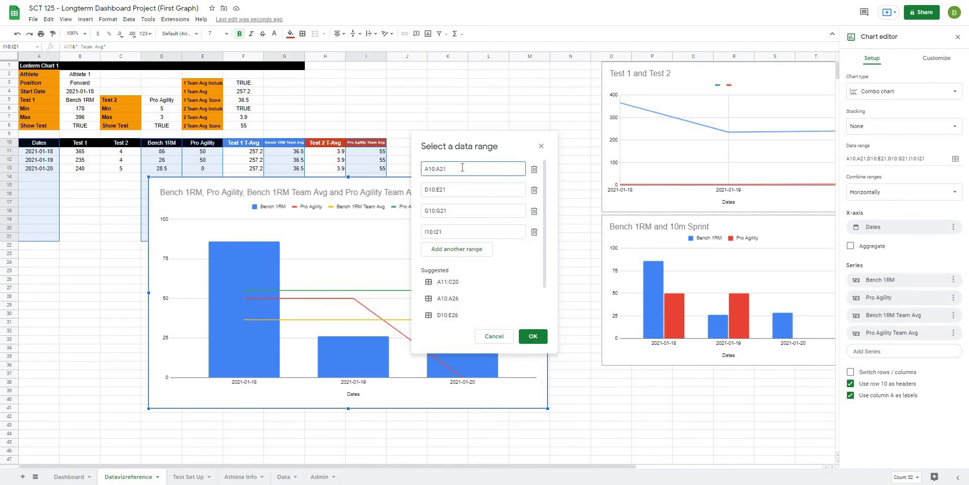
left_click(460, 187)
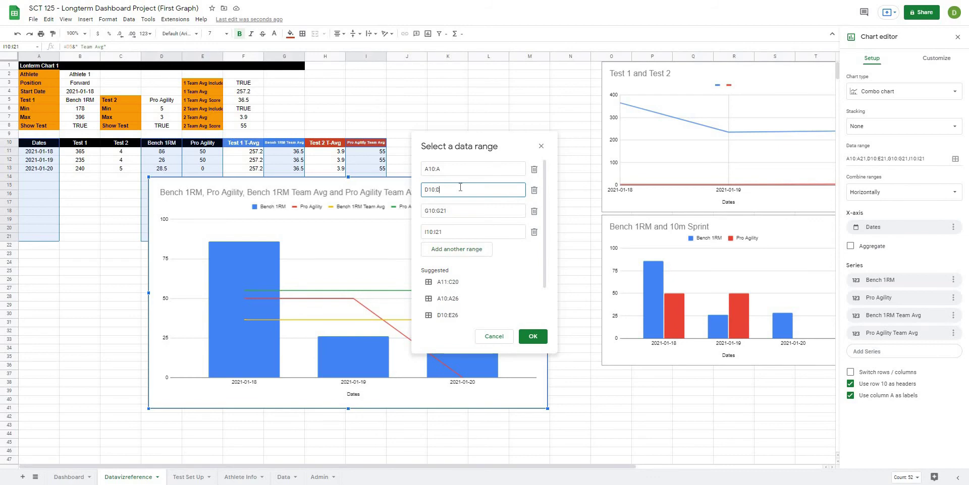
left_click(458, 249)
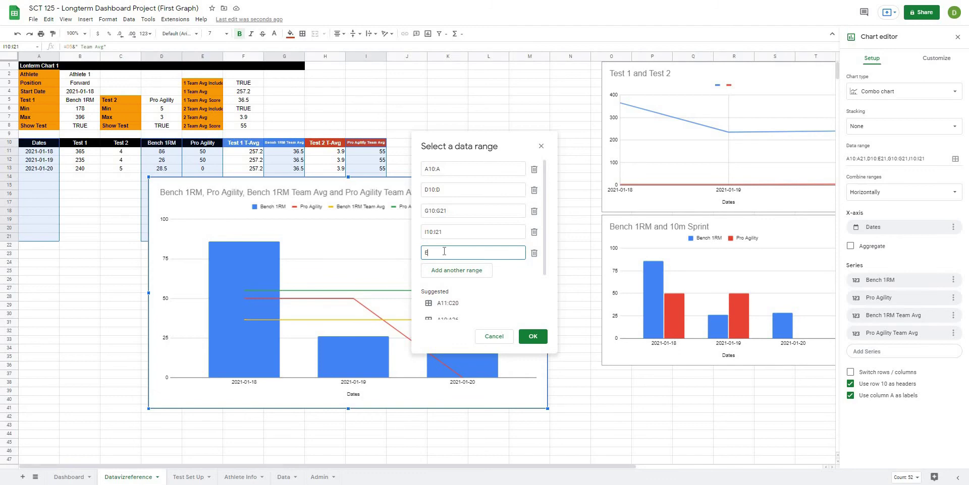
left_click(443, 215)
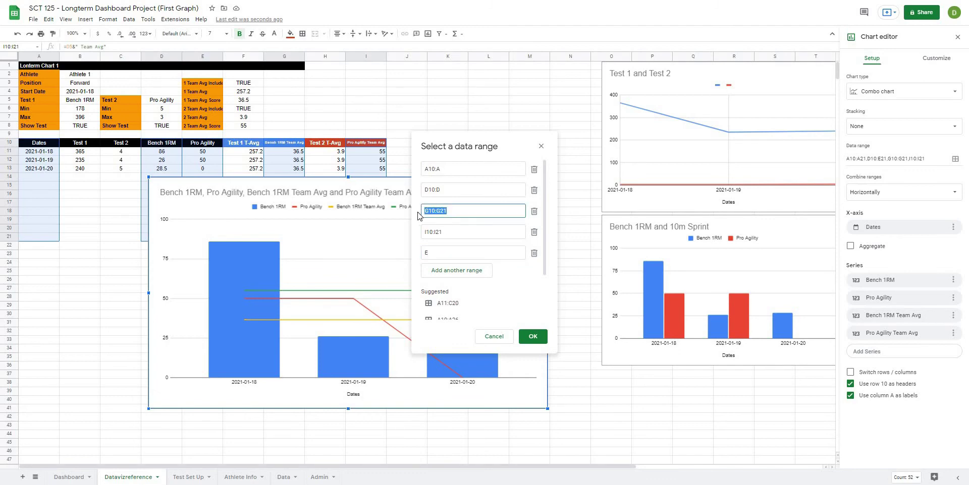
type("E10:E")
- Set the chart's fourth and fifth data ranges to G10:G and I10:I, and apply the range changes
left_click(448, 233)
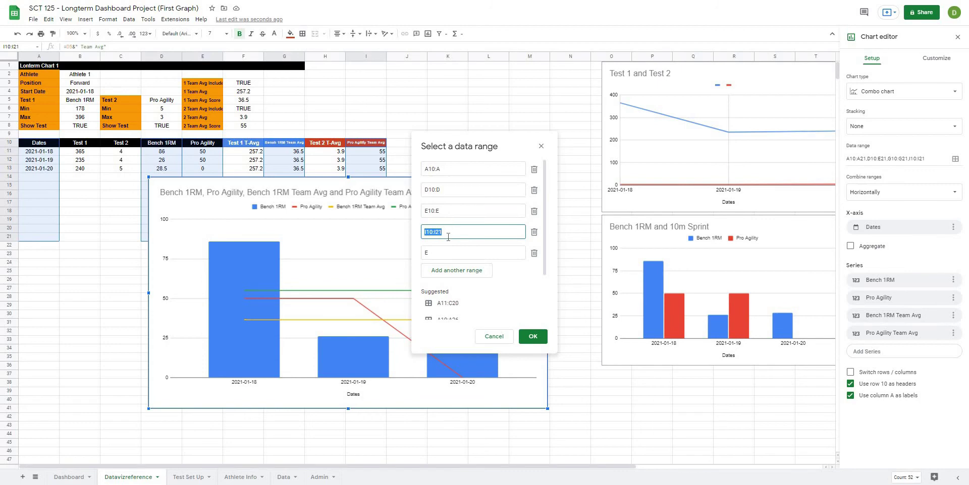
type("G10:G")
left_click(450, 254)
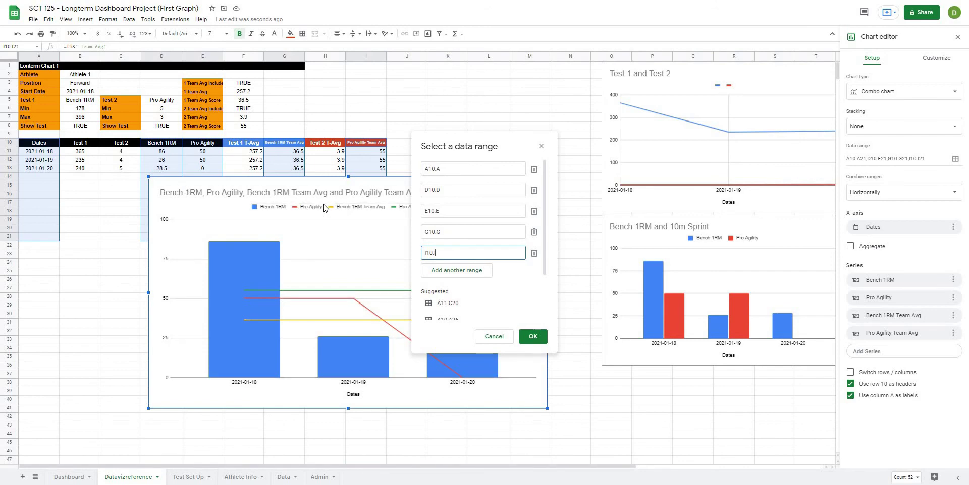
scroll(494, 268, "down", 3)
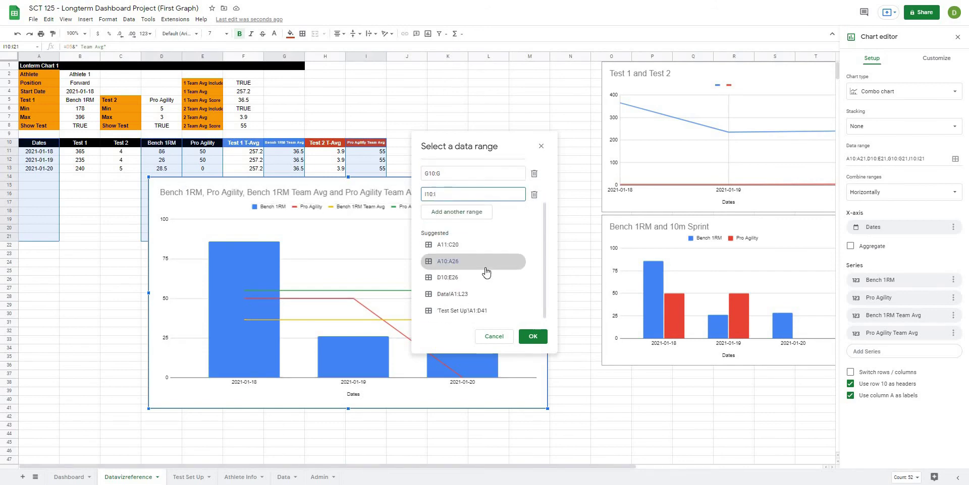
scroll(494, 277, "up", 3)
left_click(526, 337)
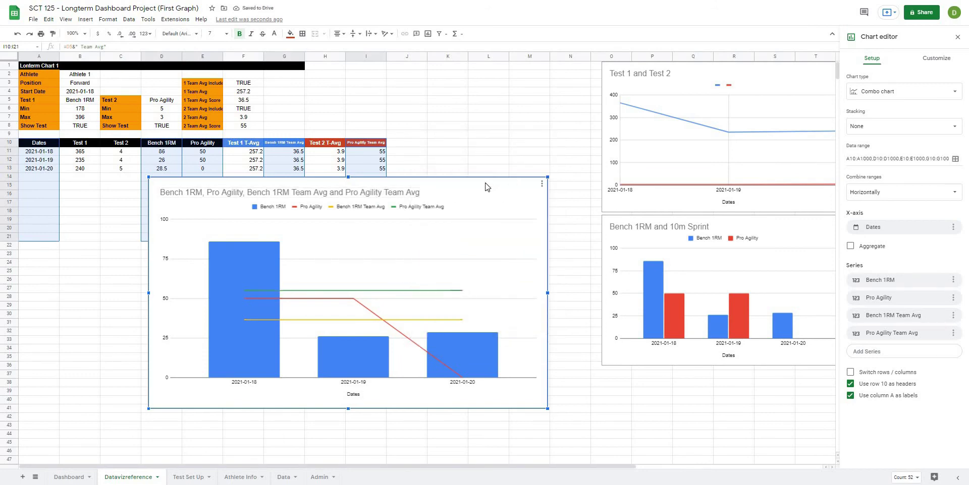
- Delete the combo chart's title
left_click(360, 196)
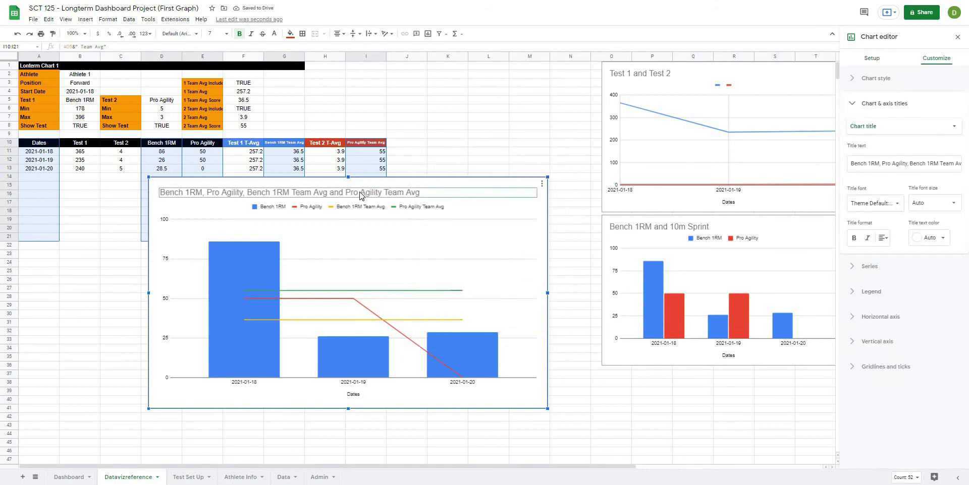
key("Delete")
left_click(361, 235)
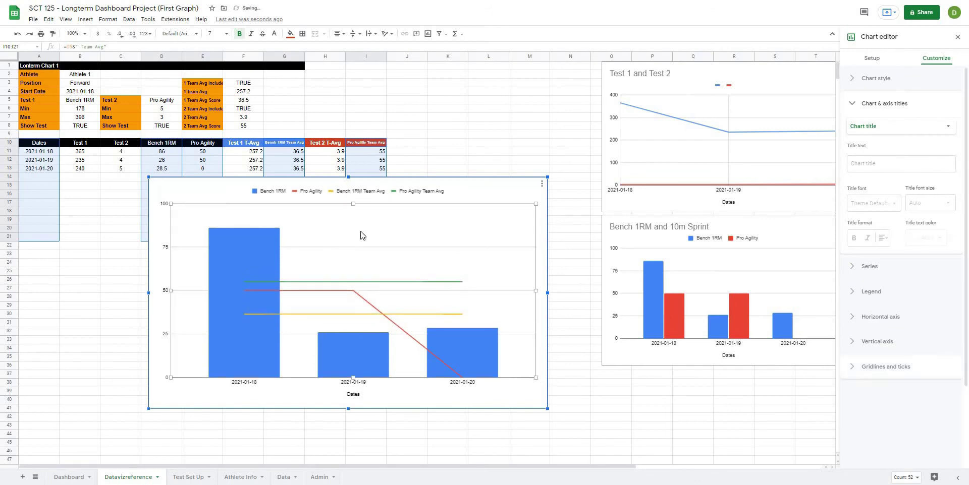
- Set the line color of the Bench 1RM series to the theme blue
left_click(870, 60)
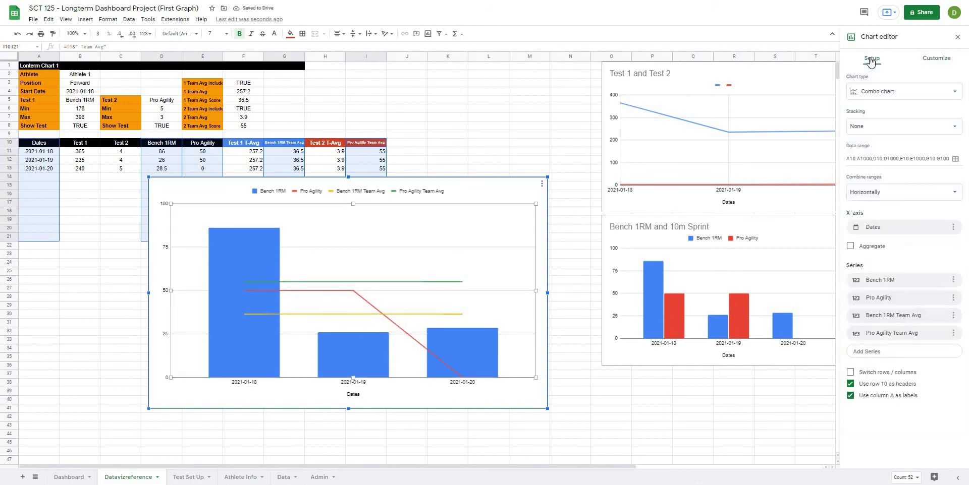
left_click(935, 63)
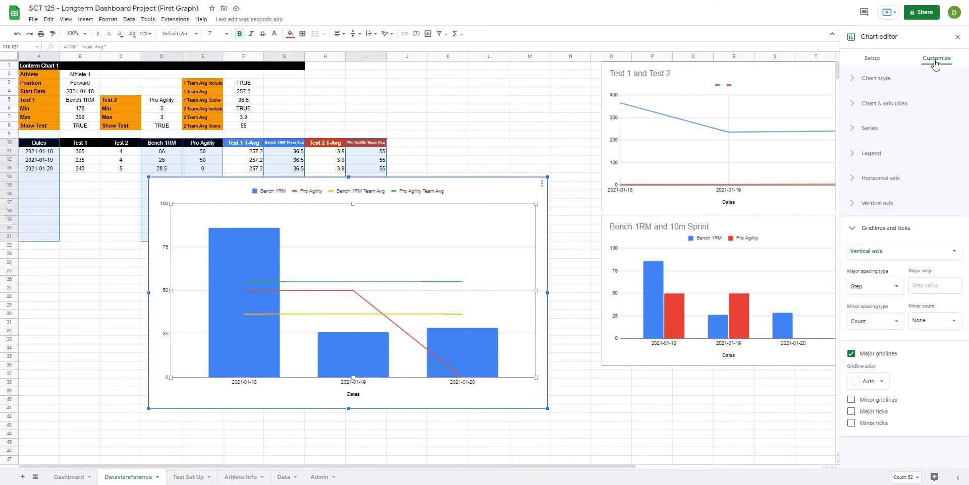
left_click(864, 128)
left_click(886, 152)
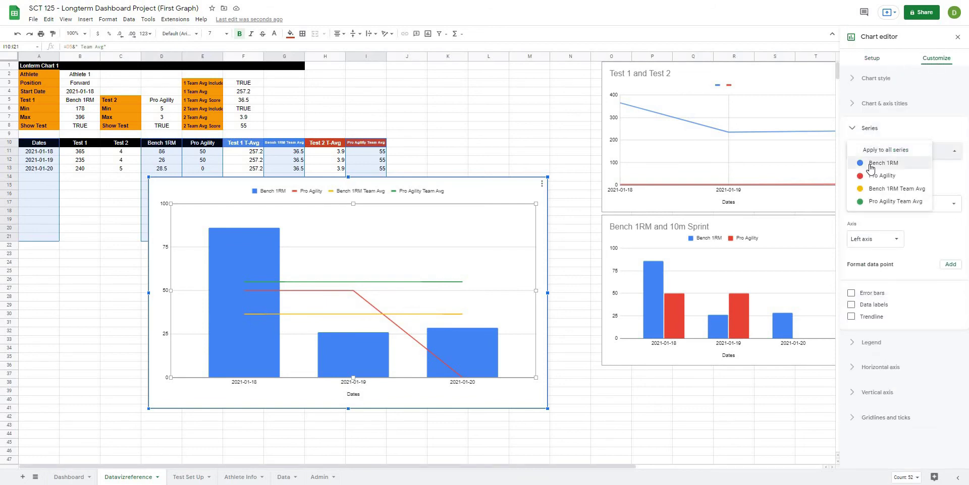
left_click(870, 165)
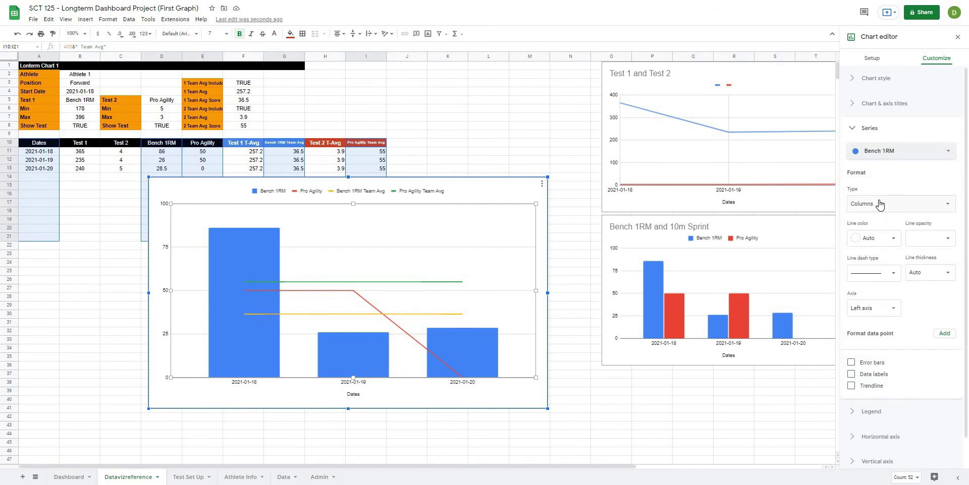
left_click(877, 245)
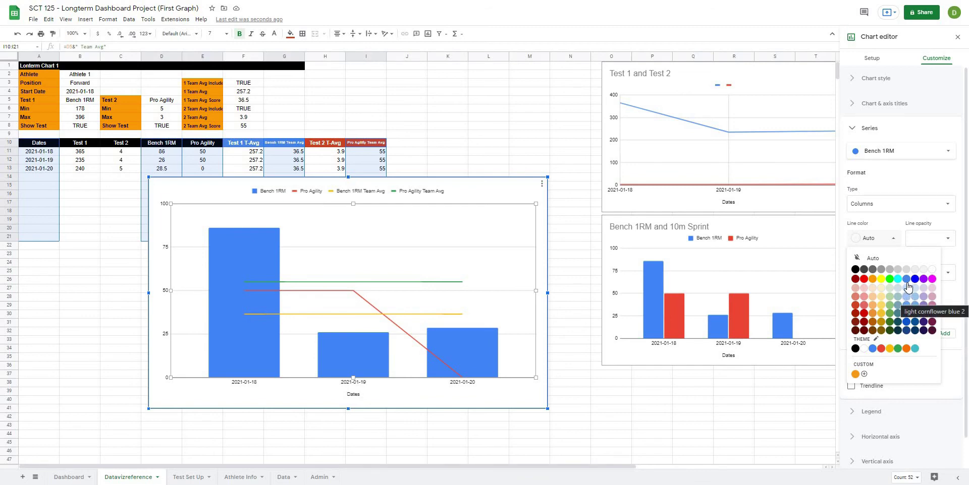
left_click(873, 348)
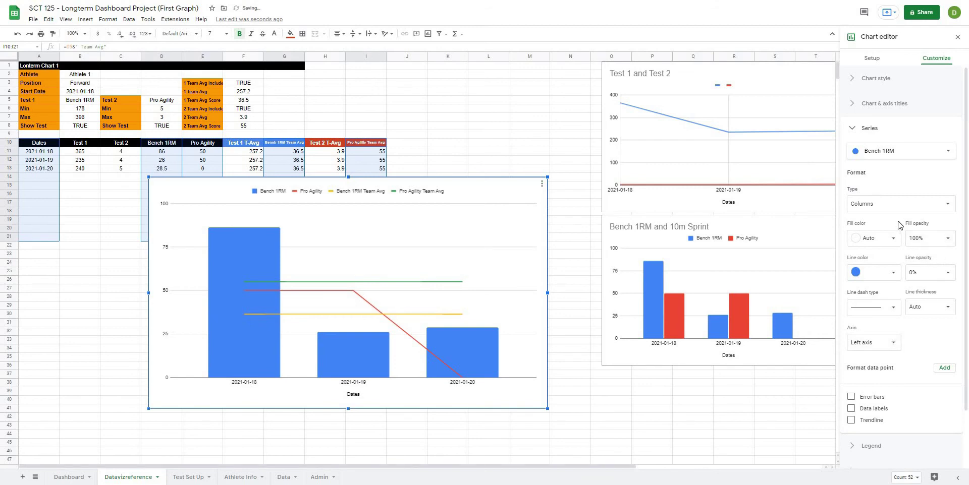
- Set the fill color of the Bench 1RM columns to the theme blue and return their line color to Auto
left_click(893, 275)
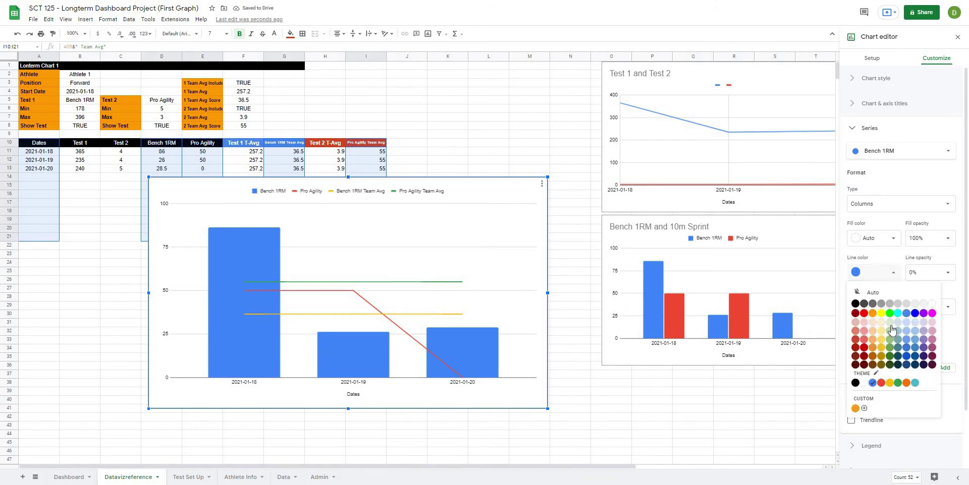
left_click(885, 242)
left_click(873, 349)
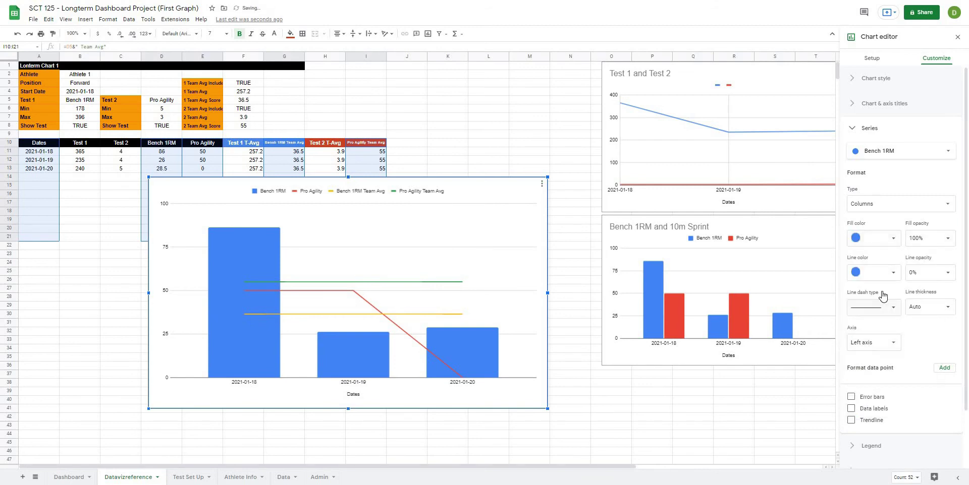
left_click(882, 302)
left_click(877, 272)
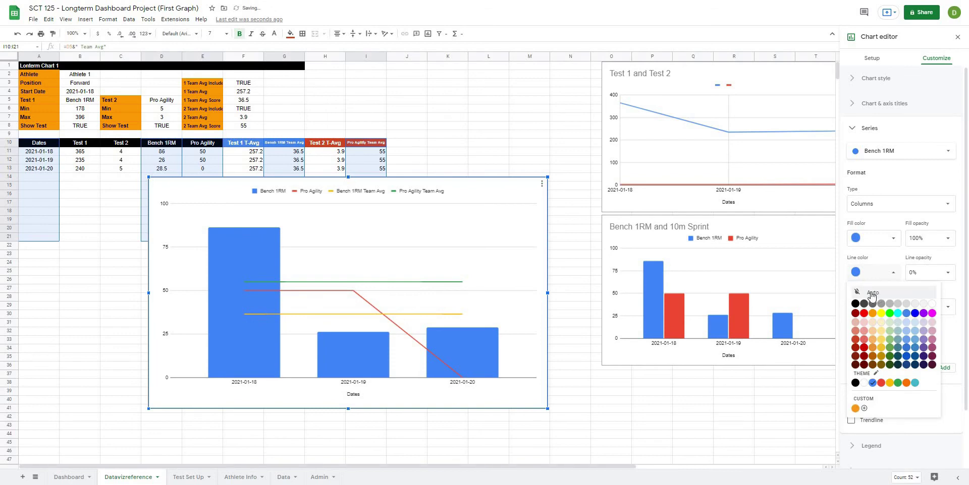
left_click(871, 293)
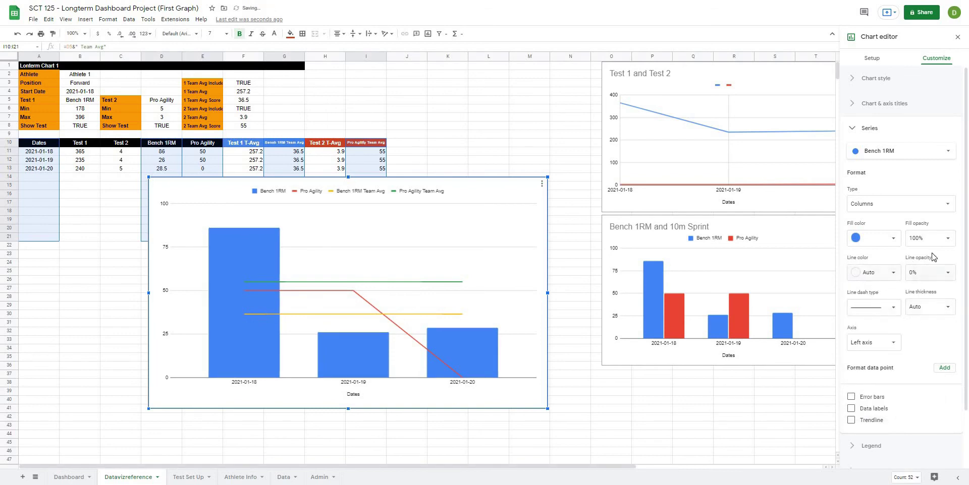
- Set the fill opacity of the Bench 1RM columns to 50% and turn on their data labels
left_click(947, 241)
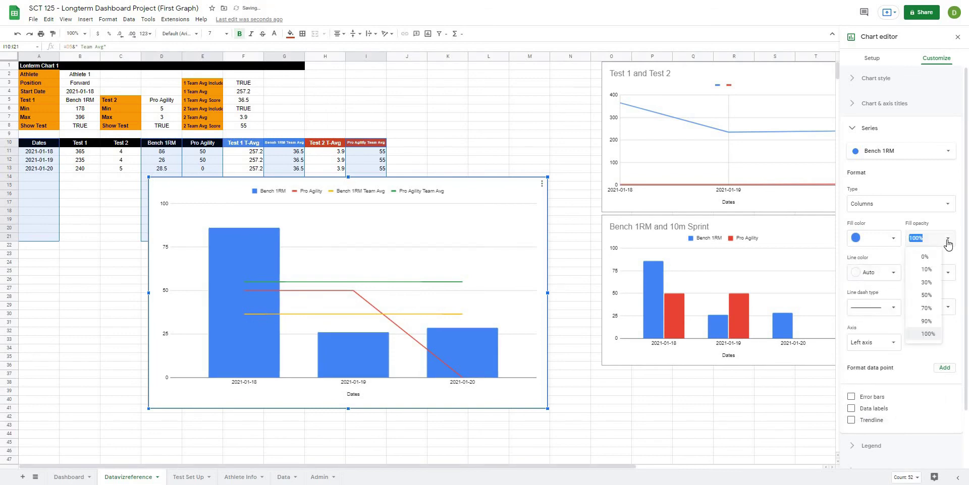
left_click(929, 296)
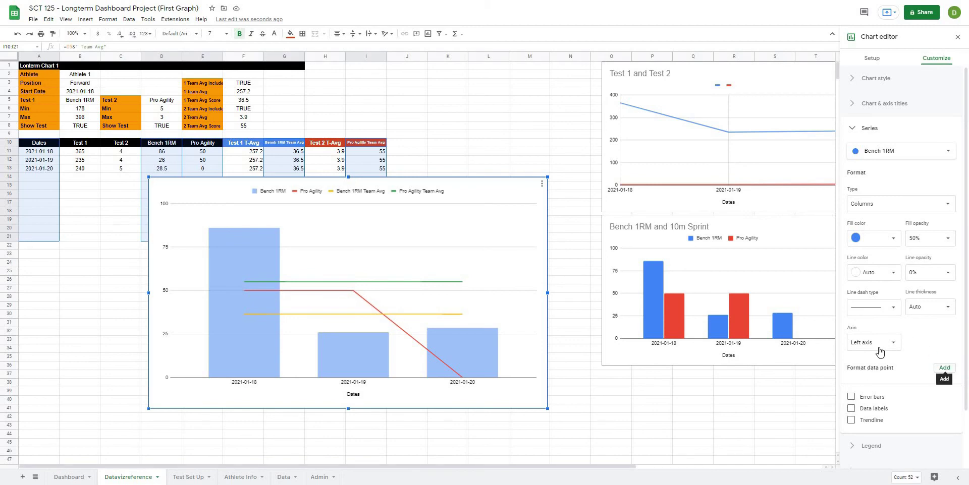
scroll(855, 349, "down", 2)
left_click(852, 343)
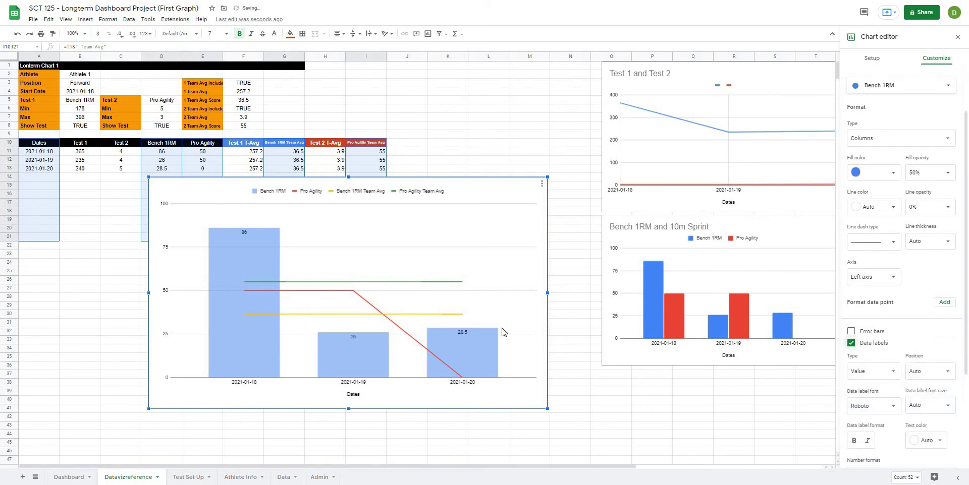
scroll(882, 388, "down", 2)
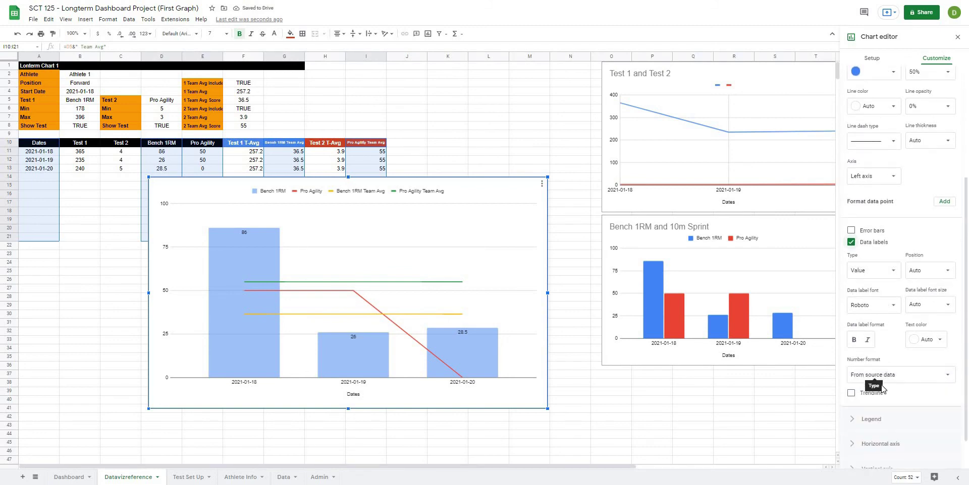
- Change the Pro Agility series type from line to columns
scroll(881, 387, "up", 3)
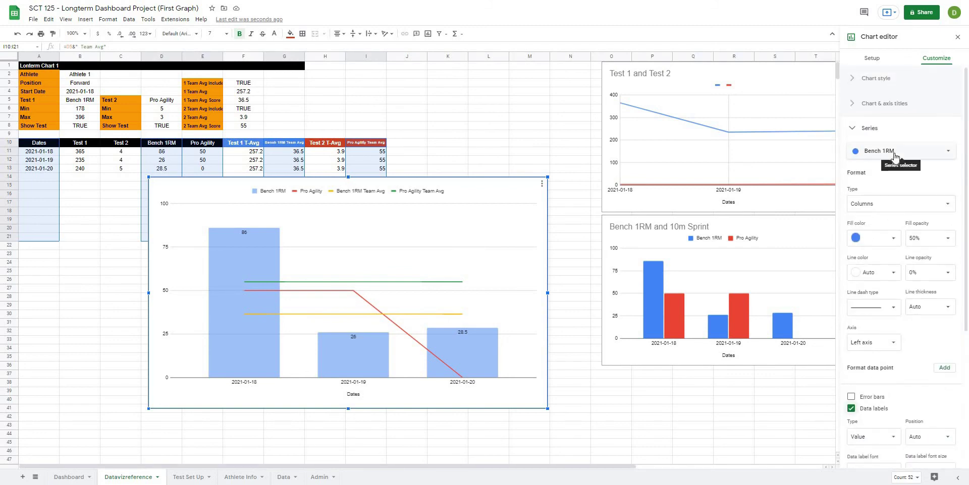
left_click(894, 152)
left_click(877, 161)
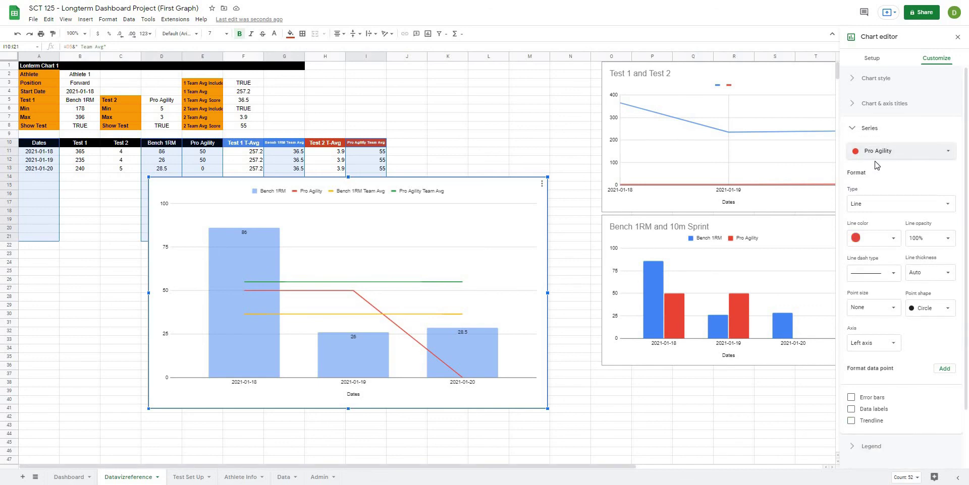
left_click(878, 204)
left_click(864, 191)
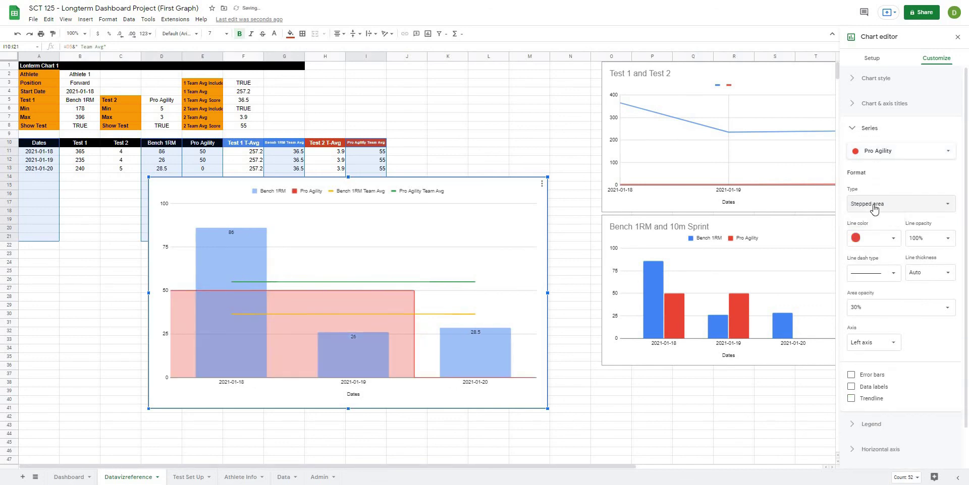
left_click(874, 206)
left_click(861, 183)
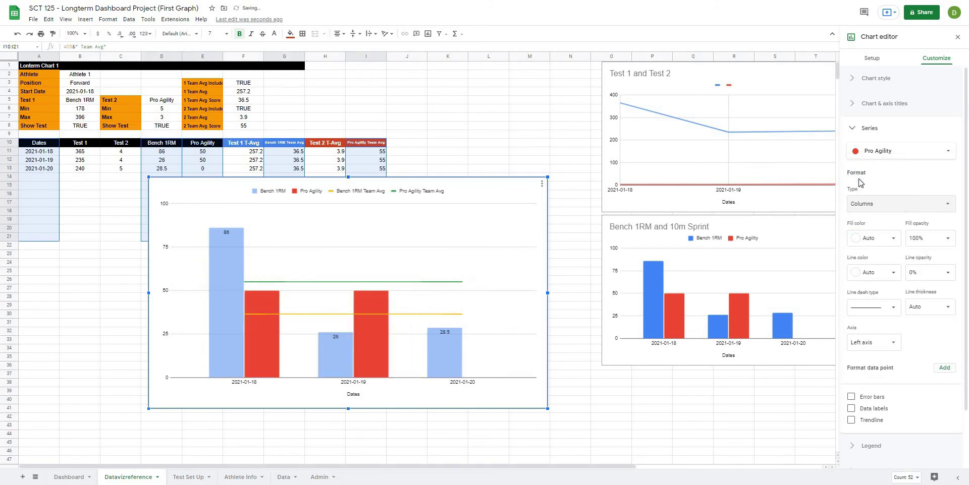
- Fill the Pro Agility columns with red at 50% opacity and turn on their data labels
left_click(888, 239)
left_click(863, 278)
left_click(923, 238)
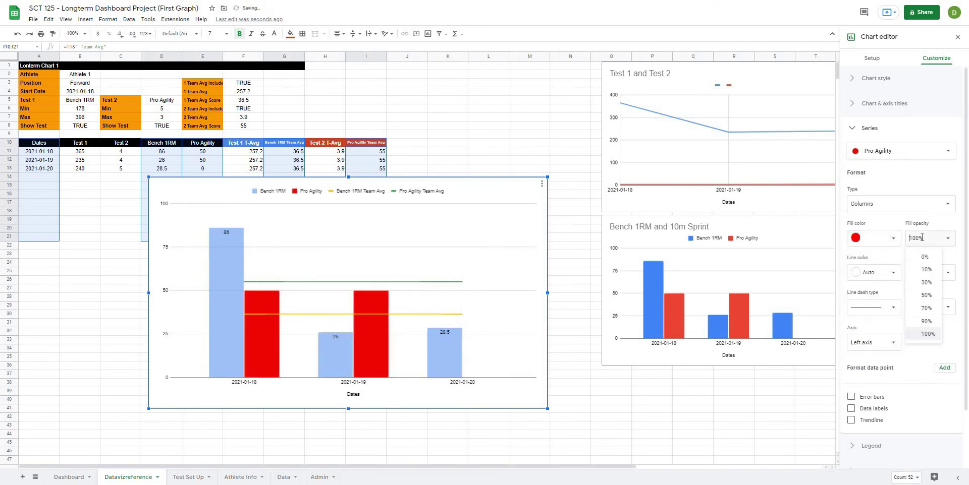
left_click(926, 298)
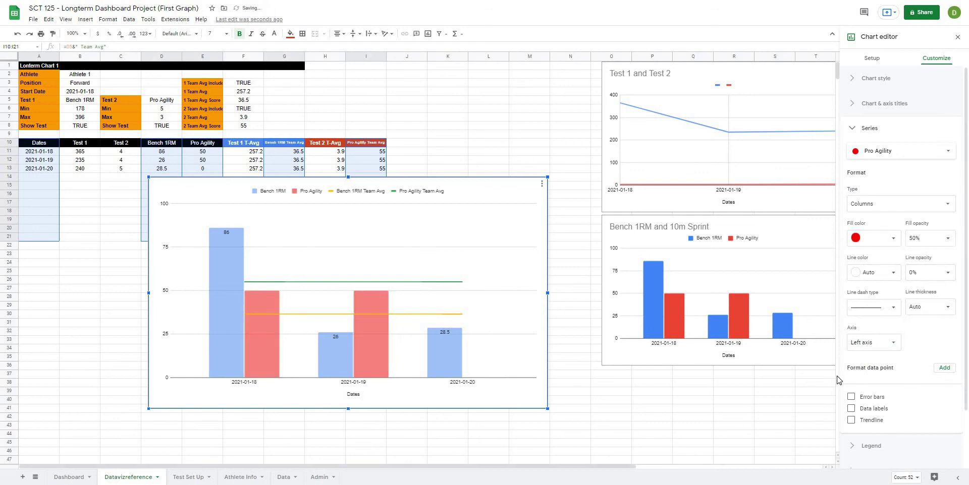
left_click(851, 410)
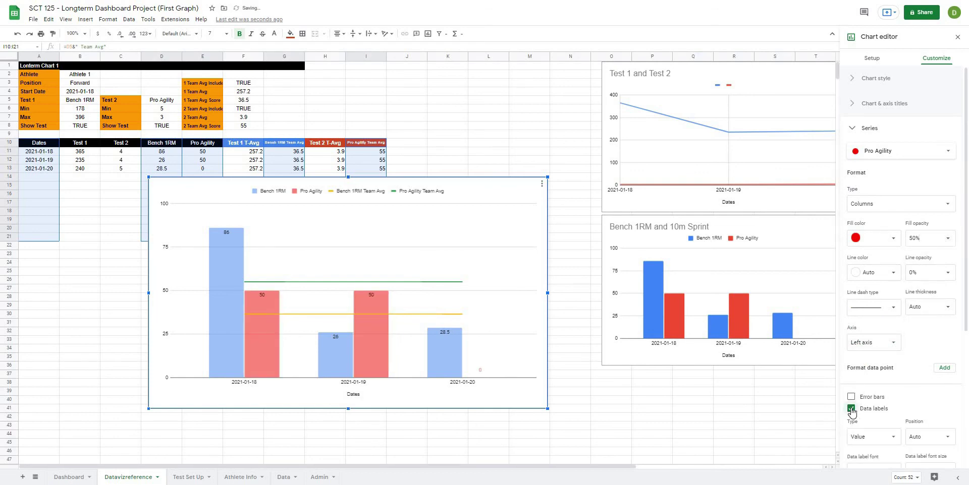
- Give the Bench 1RM Team Avg series a cornflower blue line with the short-dash style
left_click(919, 153)
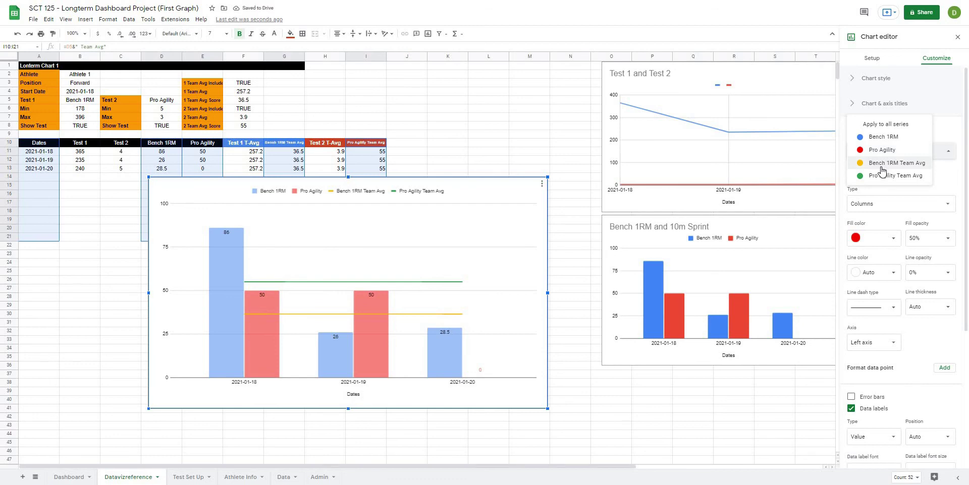
left_click(882, 163)
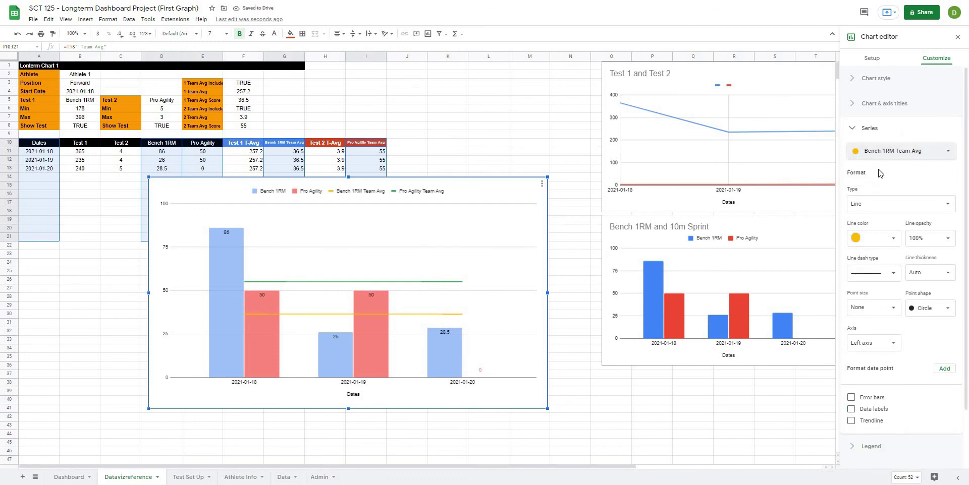
left_click(875, 242)
left_click(906, 279)
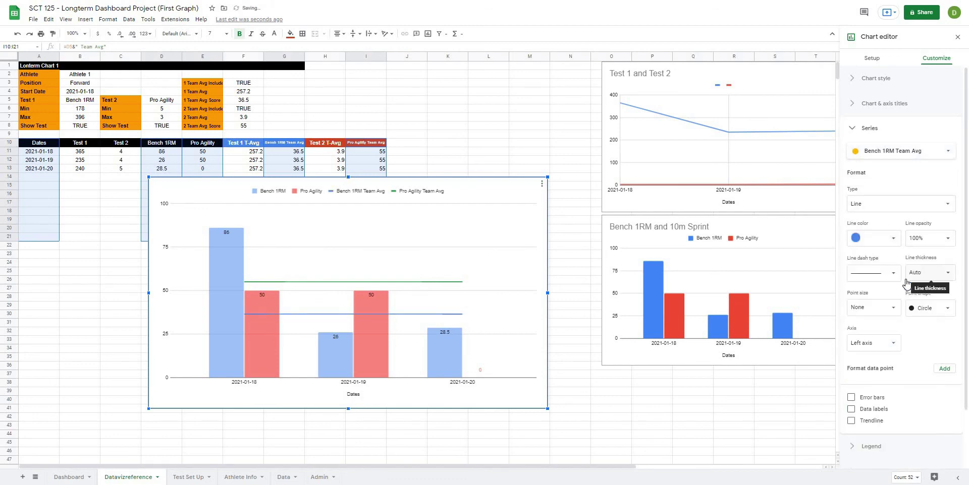
left_click(896, 276)
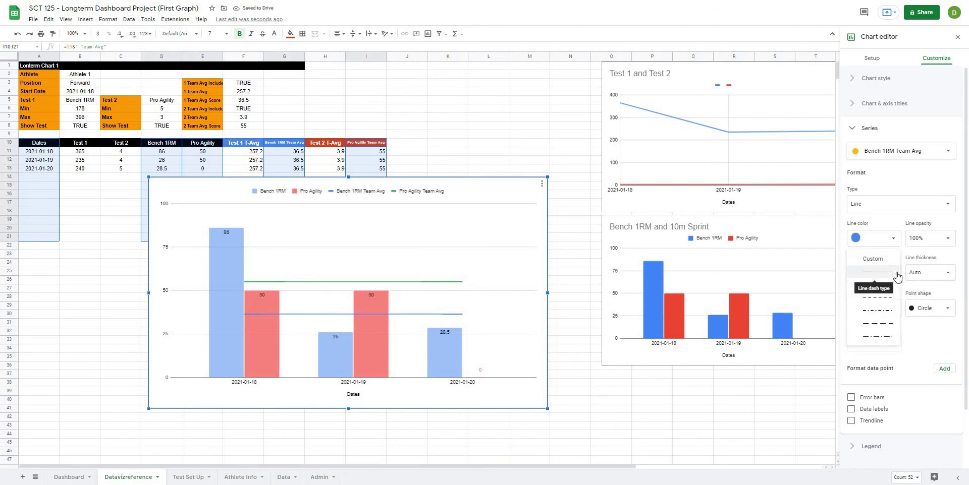
left_click(878, 298)
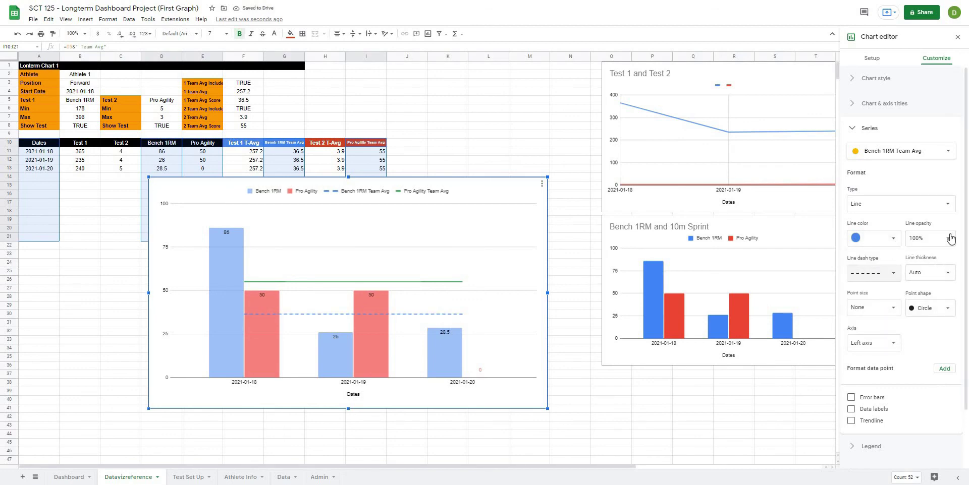
- Set the line thickness of the Bench 1RM Team Avg series to 4px
left_click(941, 273)
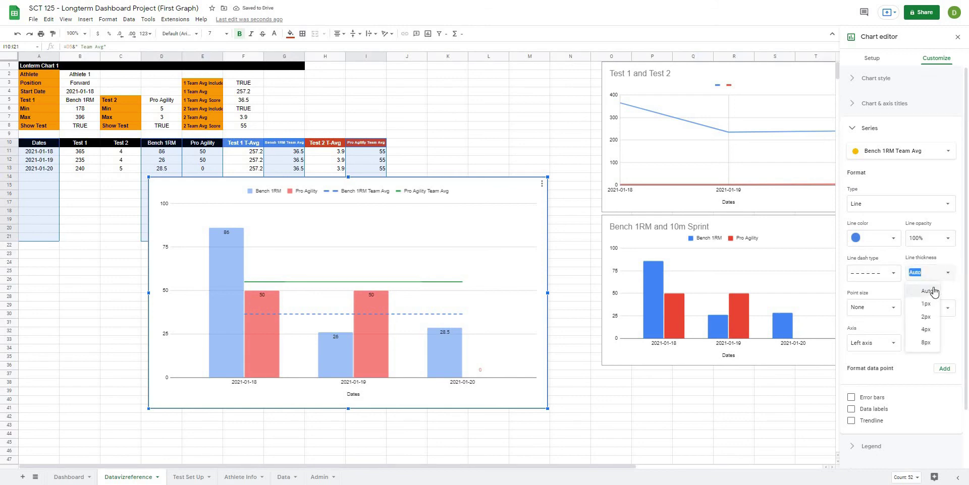
left_click(926, 317)
left_click(940, 277)
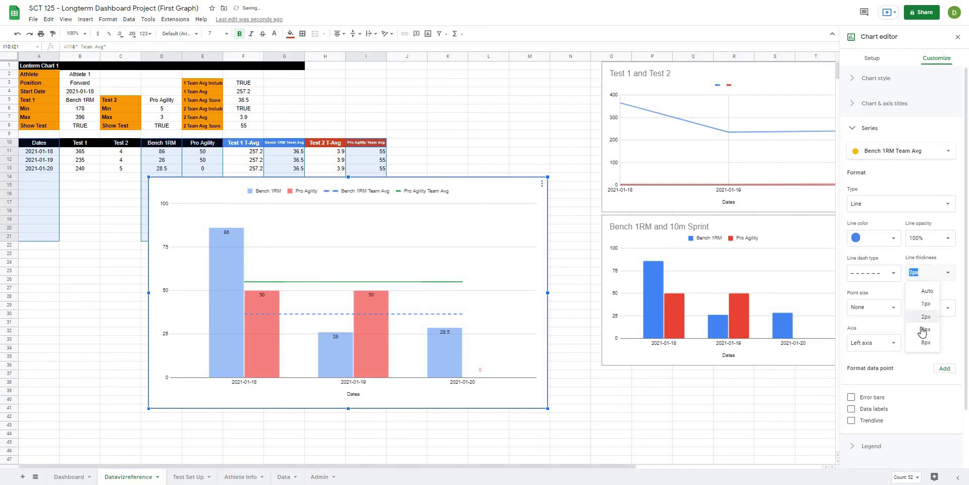
left_click(921, 331)
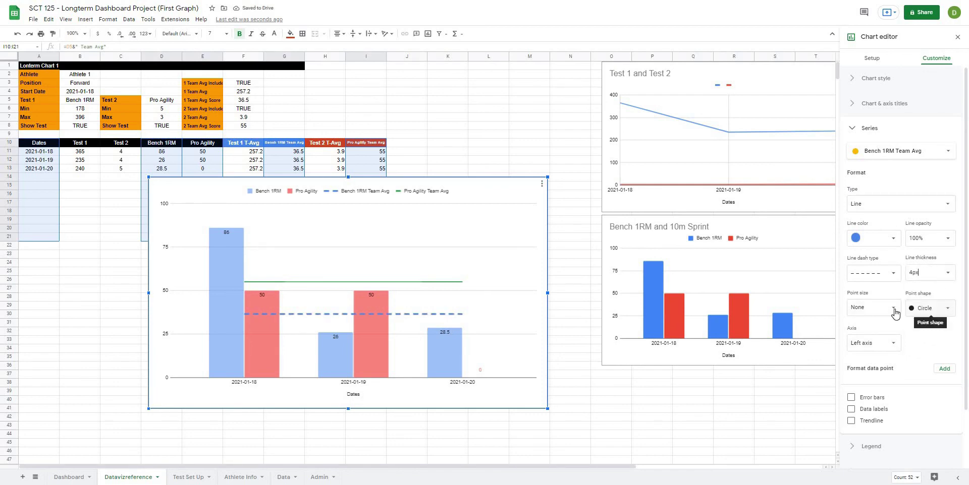
- Format the Pro Agility Team Avg series as a red, short-dashed line 4px thick
left_click(918, 150)
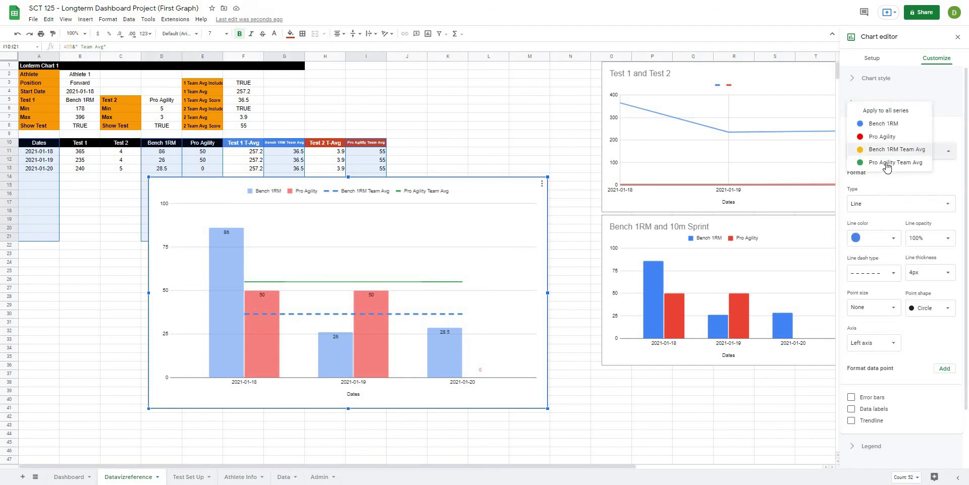
left_click(886, 168)
left_click(872, 242)
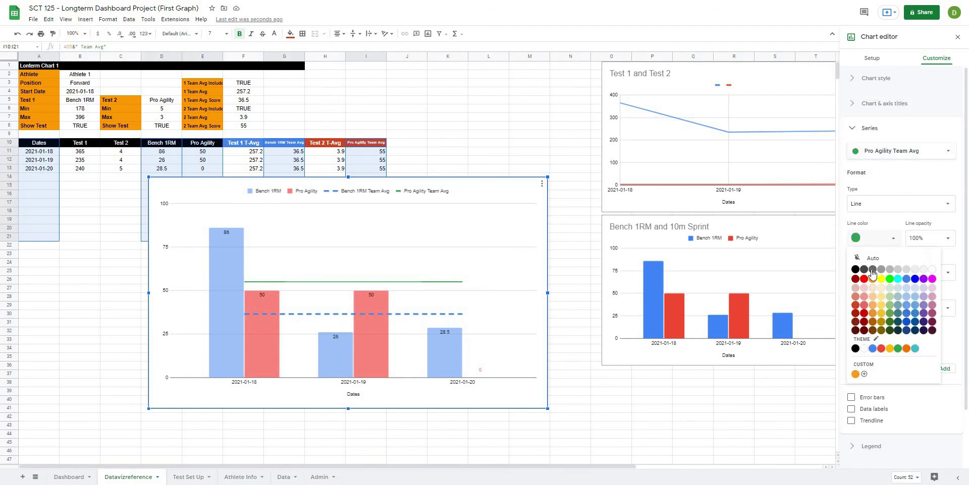
left_click(864, 279)
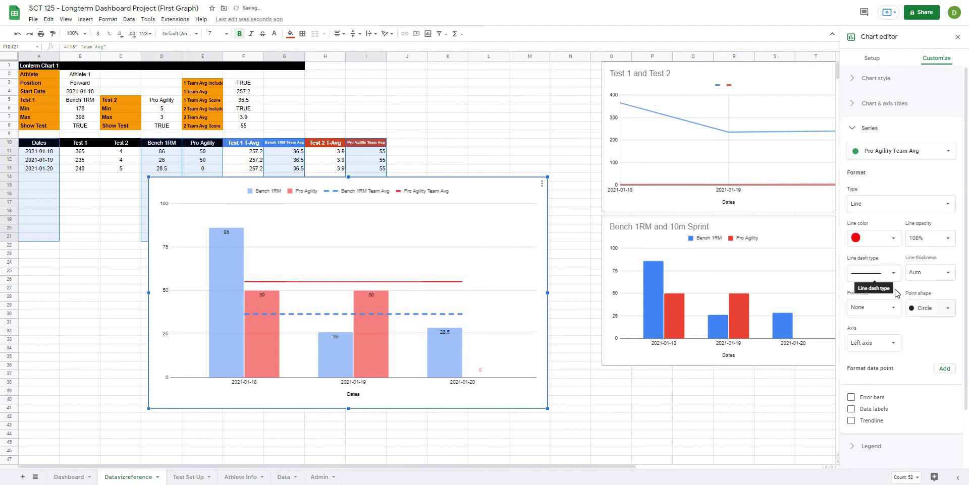
left_click(892, 274)
left_click(873, 309)
left_click(941, 273)
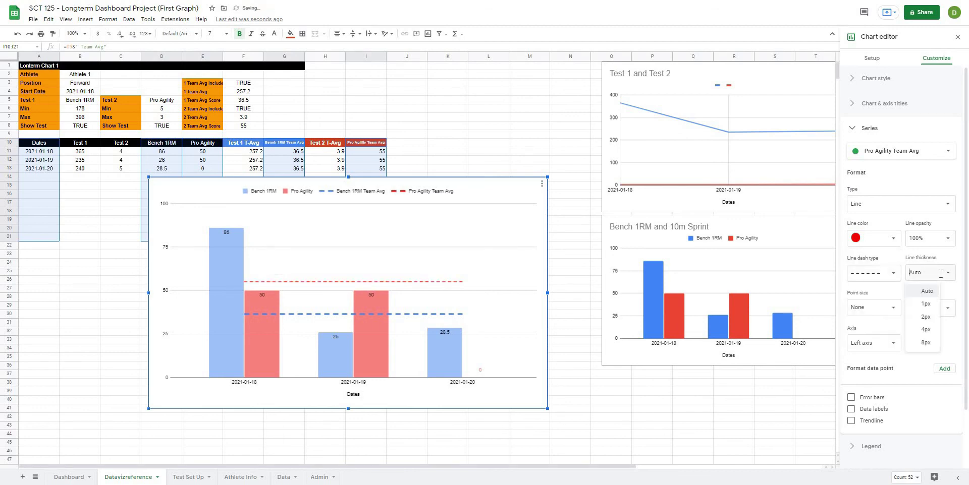
left_click(925, 330)
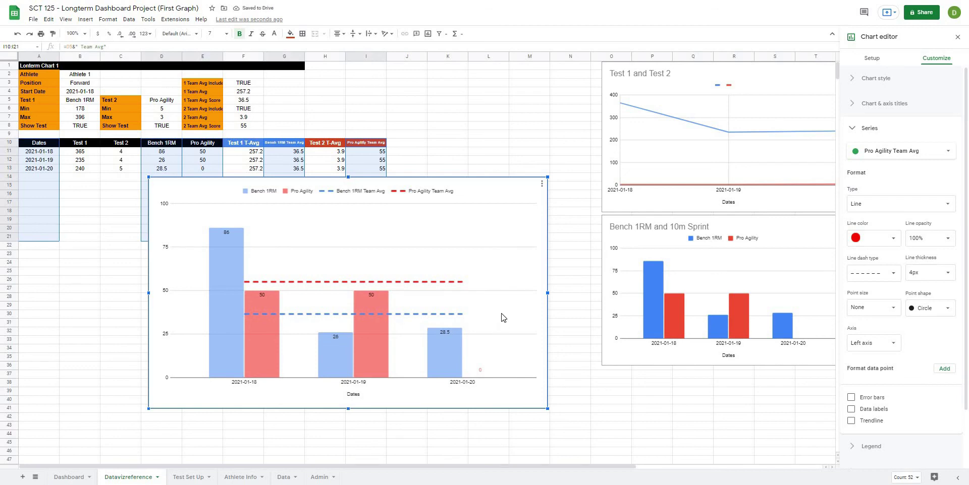
- Delete the horizontal axis title from the combo chart
left_click(356, 398)
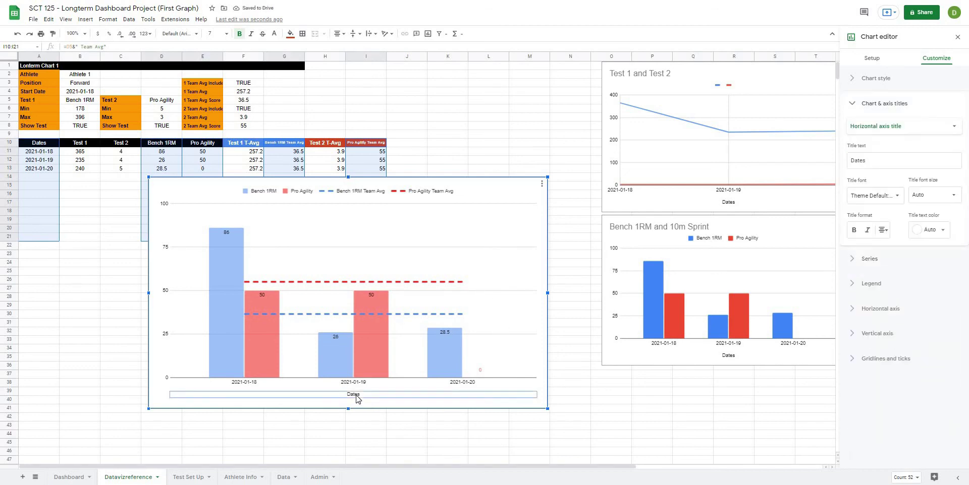
key("Delete")
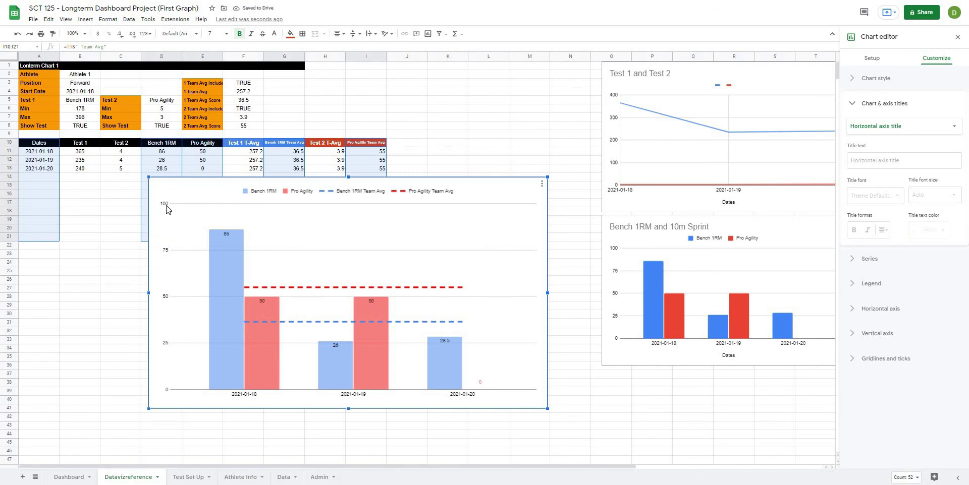
left_click(386, 244)
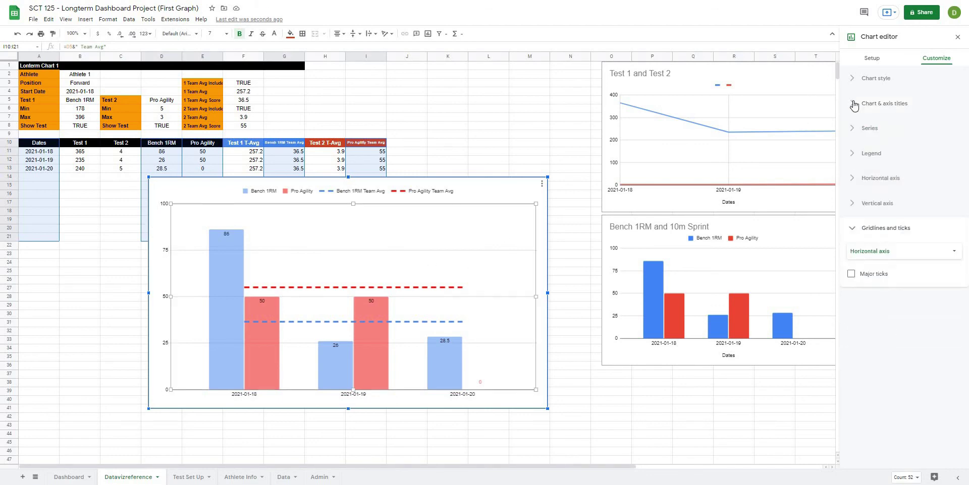
- Add labels to the Bench 1RM series, using the Test 1 range B10:B as their source
left_click(871, 59)
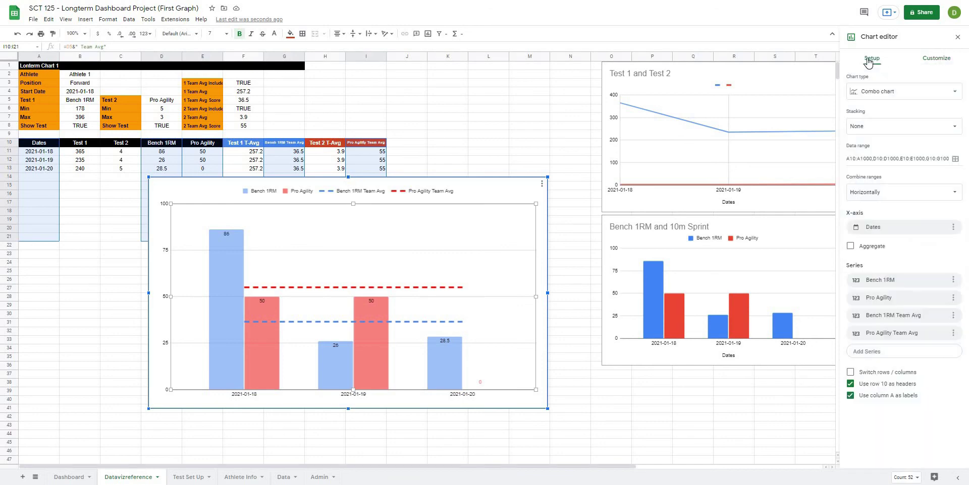
left_click(953, 280)
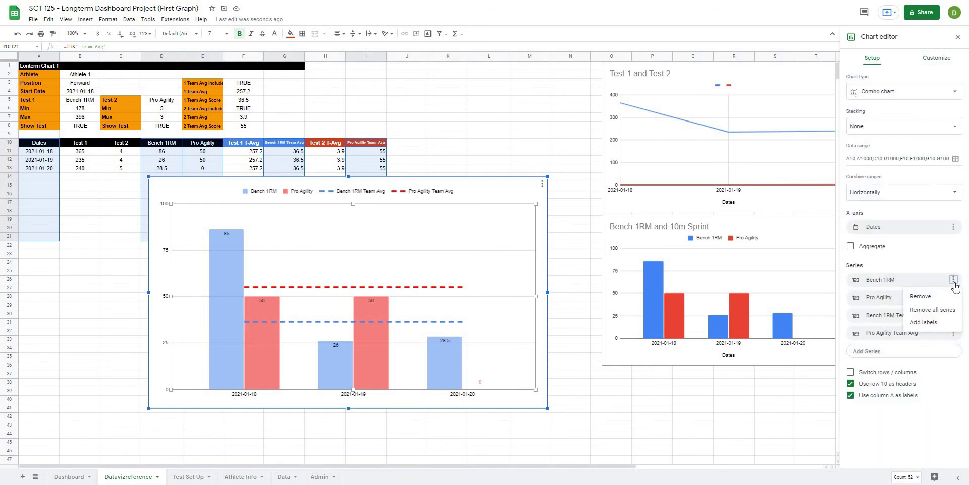
left_click(923, 322)
left_click(904, 305)
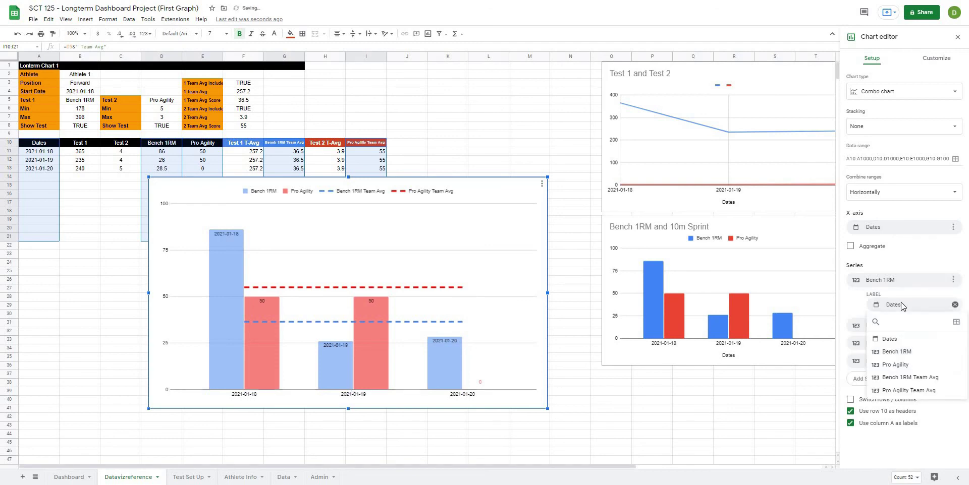
left_click(956, 322)
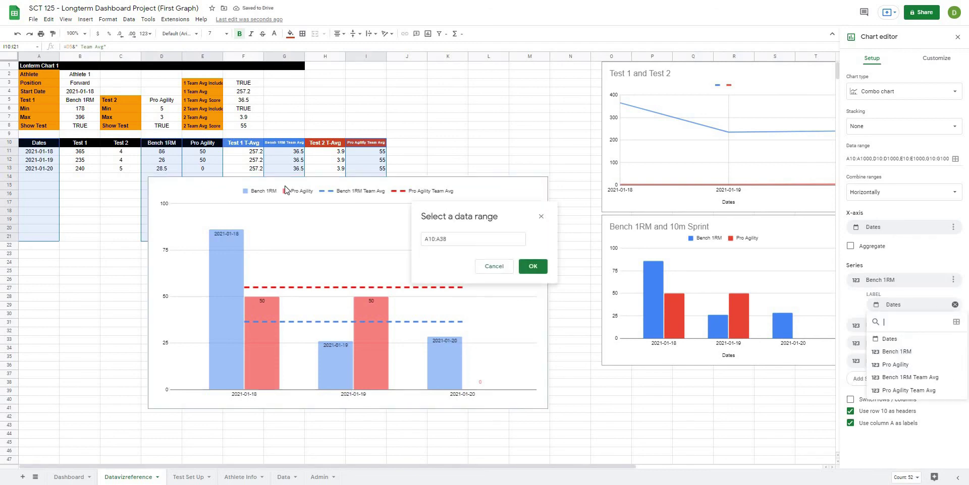
left_click(86, 146)
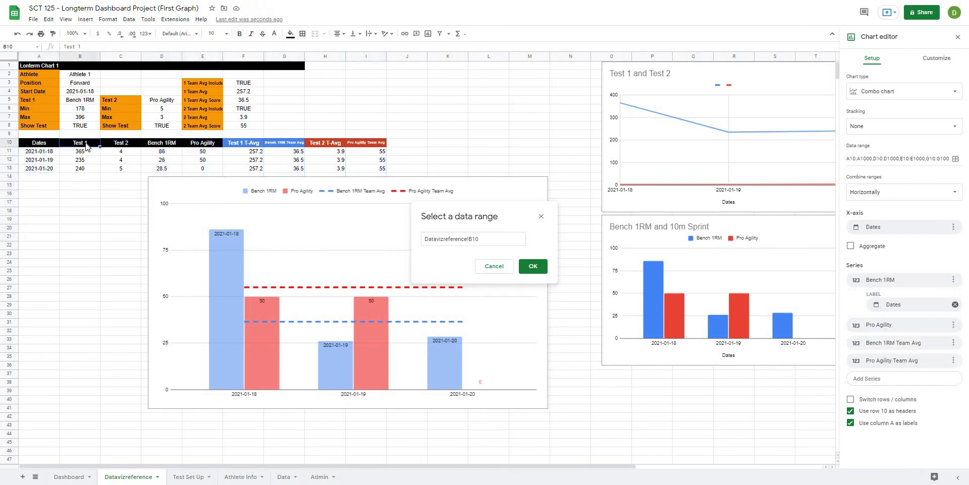
left_click(485, 240)
type(":B")
left_click(543, 268)
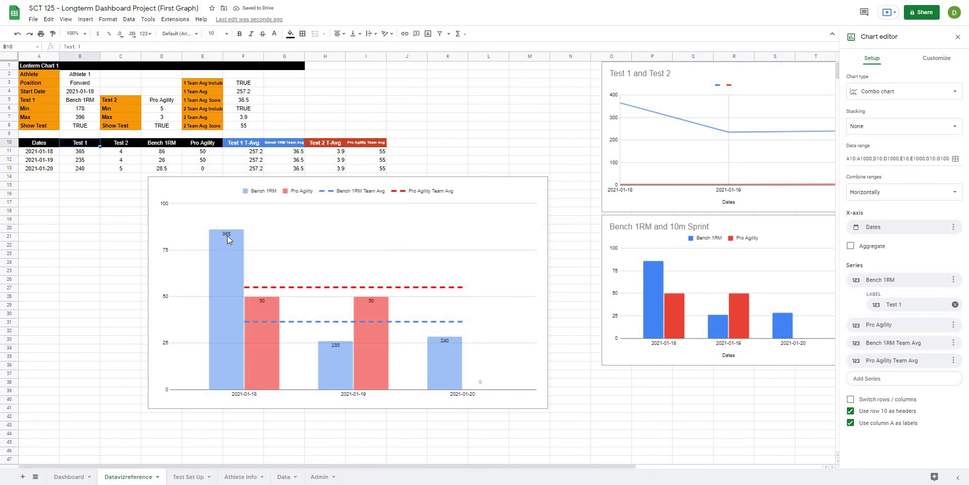
- Add labels to the Pro Agility series, using the Test 2 range C10:C as their source
left_click(953, 327)
left_click(936, 370)
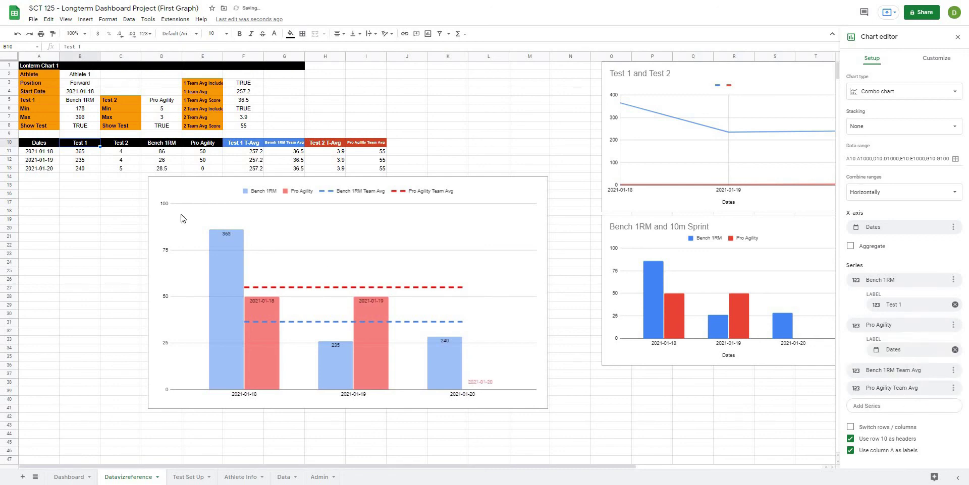
left_click(908, 352)
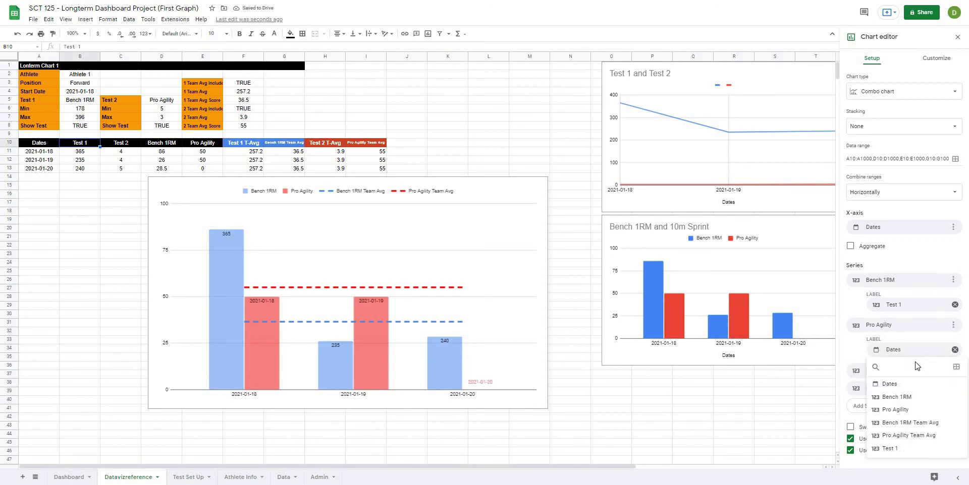
left_click(128, 145)
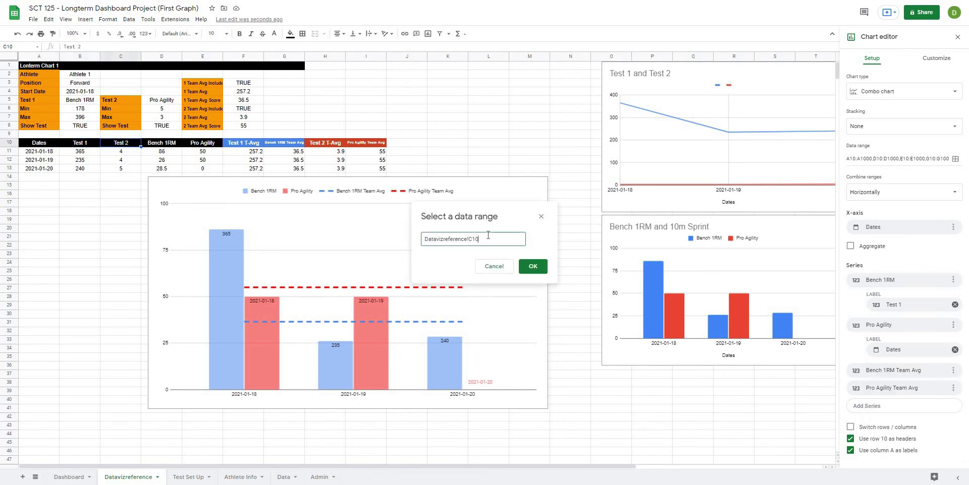
type(":C")
left_click(532, 266)
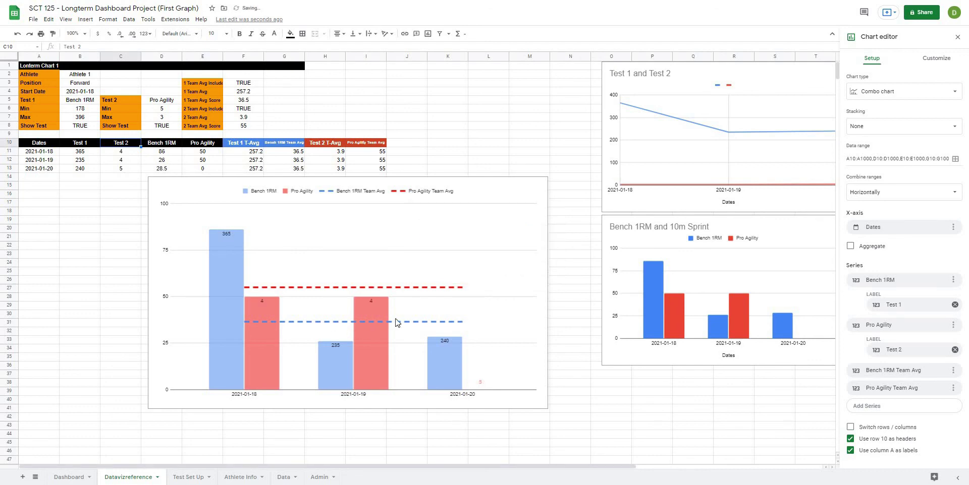
- Set the position of the Bench 1RM series' data labels to Inside end
left_click(929, 67)
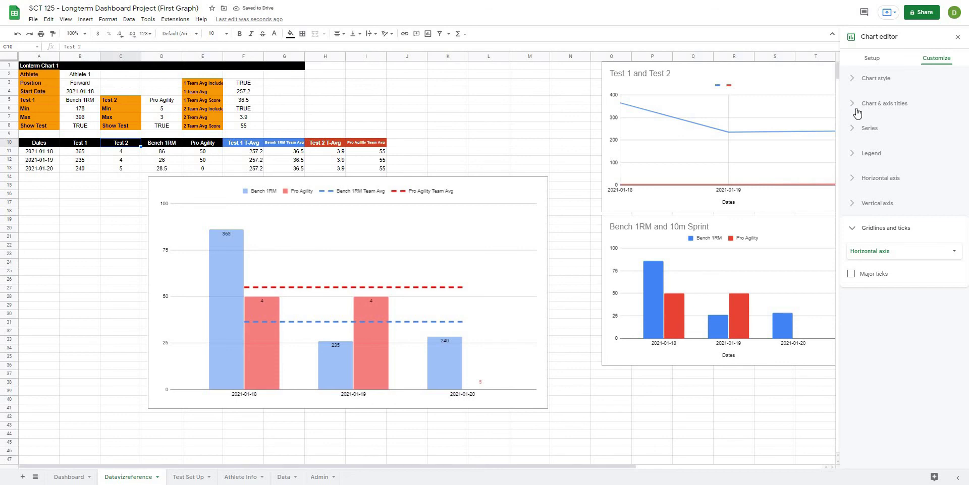
left_click(852, 129)
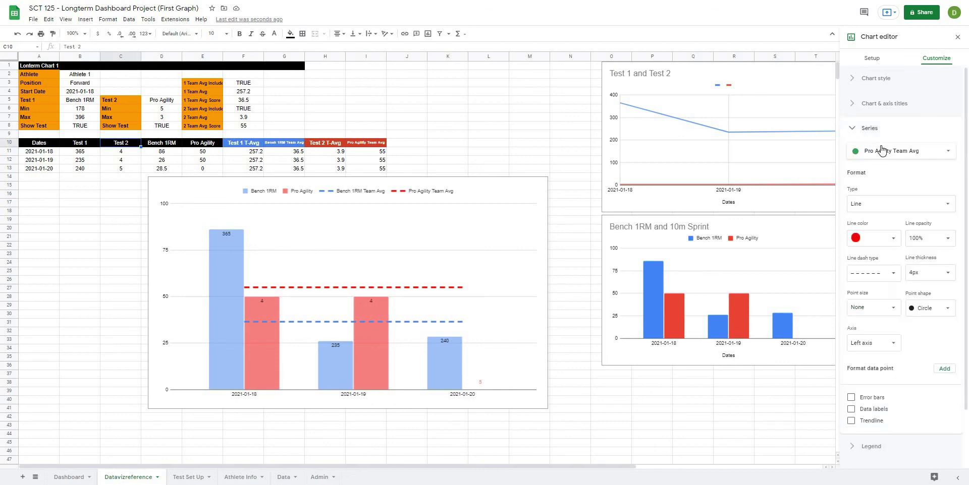
left_click(861, 148)
left_click(864, 114)
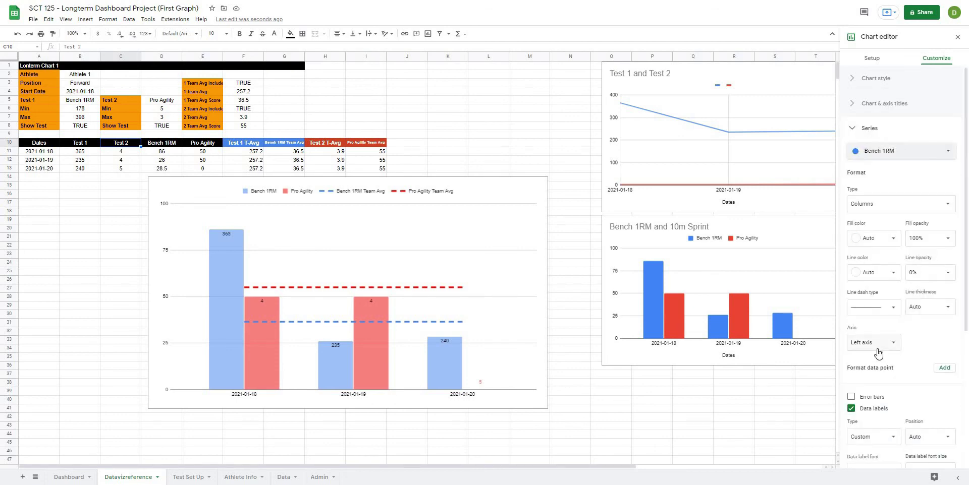
scroll(878, 353, "down", 3)
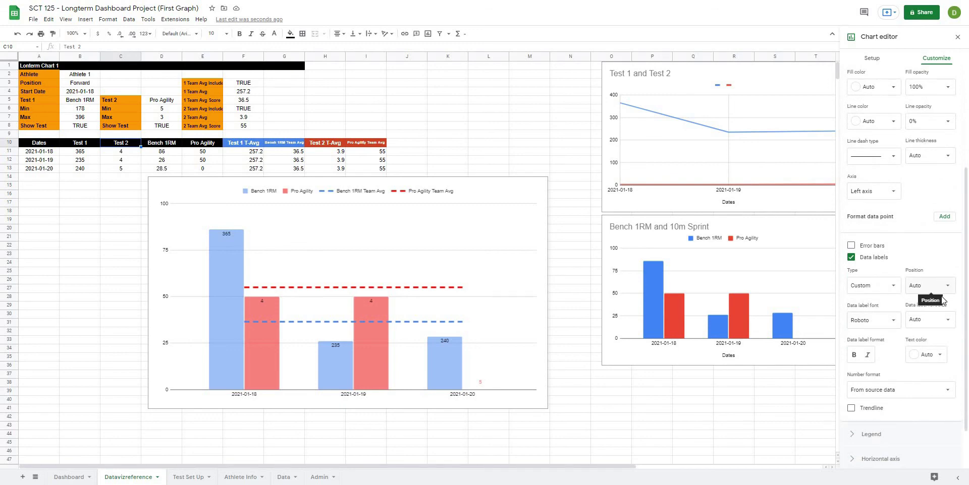
left_click(943, 287)
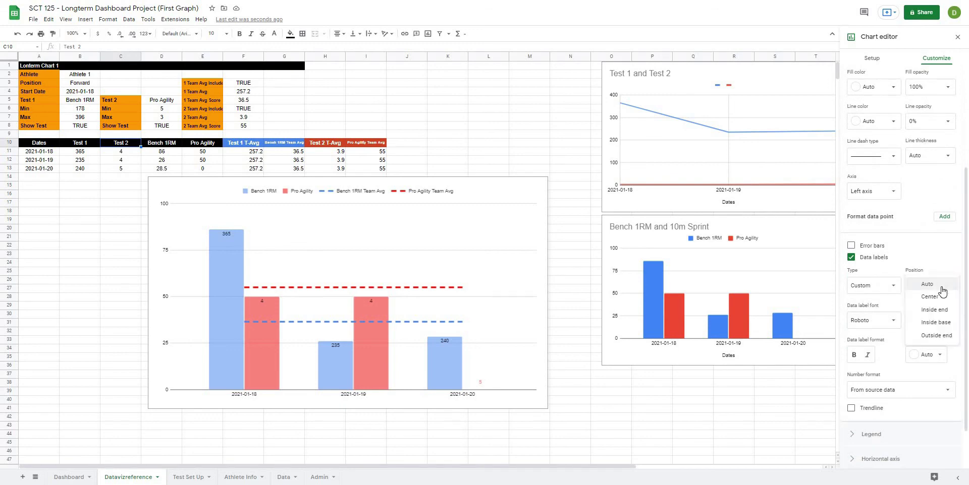
left_click(925, 310)
- Turn off the custom Bench 1RM labels and re-enable the series' data labels with the Value type
left_click(894, 287)
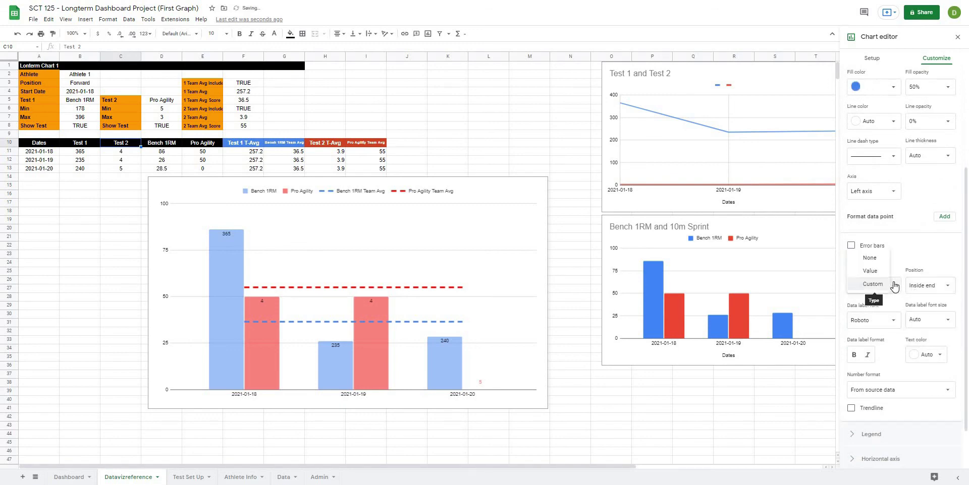
left_click(870, 258)
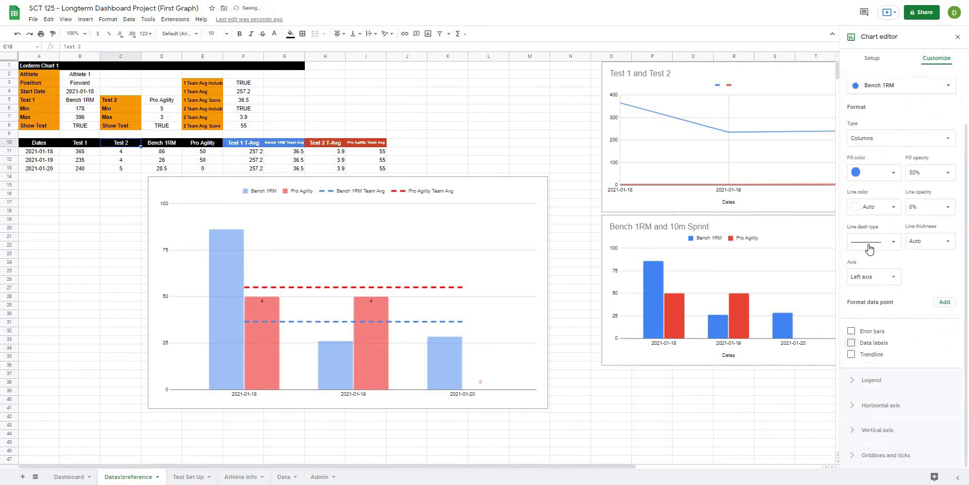
left_click(874, 345)
scroll(883, 282, "down", 3)
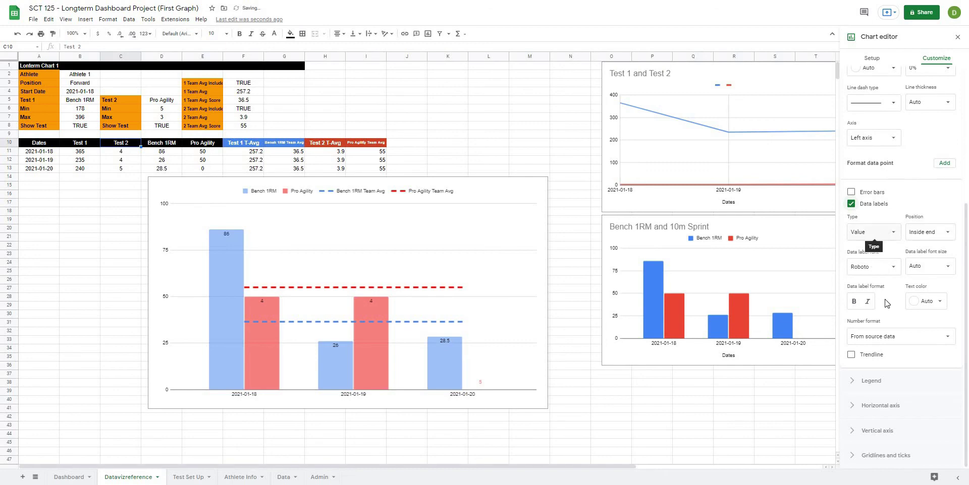
- Format the Bench 1RM data labels as white, bold Arial text
left_click(932, 303)
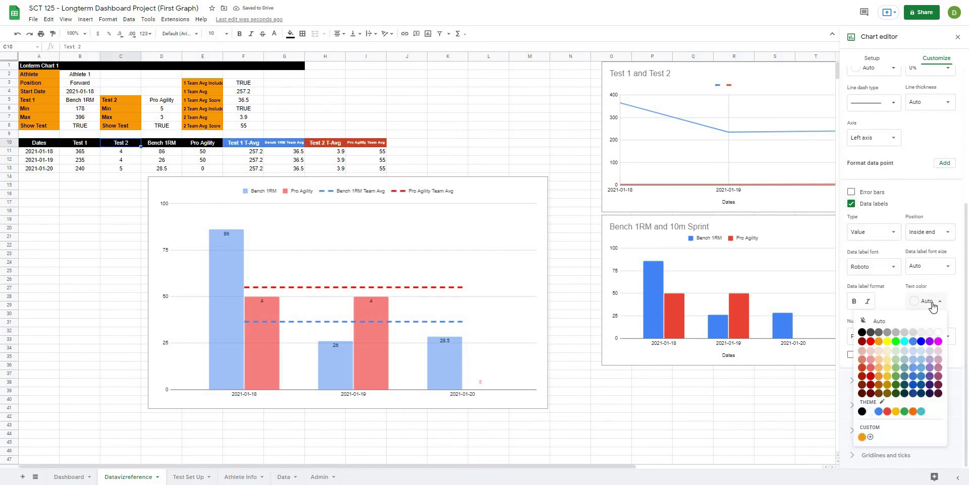
left_click(937, 333)
left_click(853, 303)
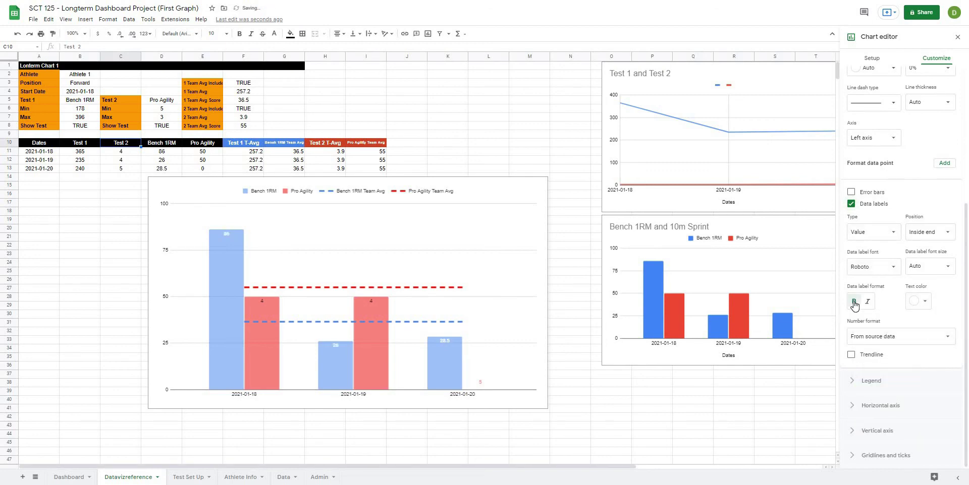
left_click(888, 273)
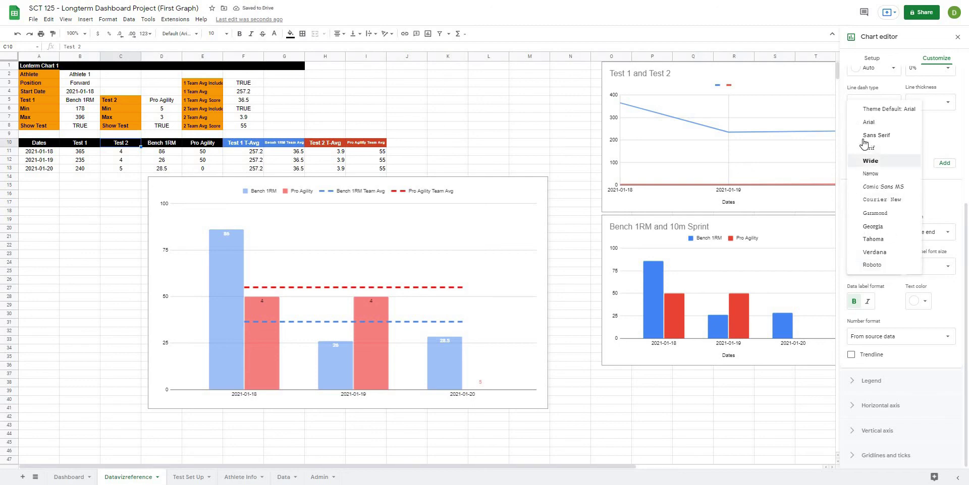
left_click(866, 122)
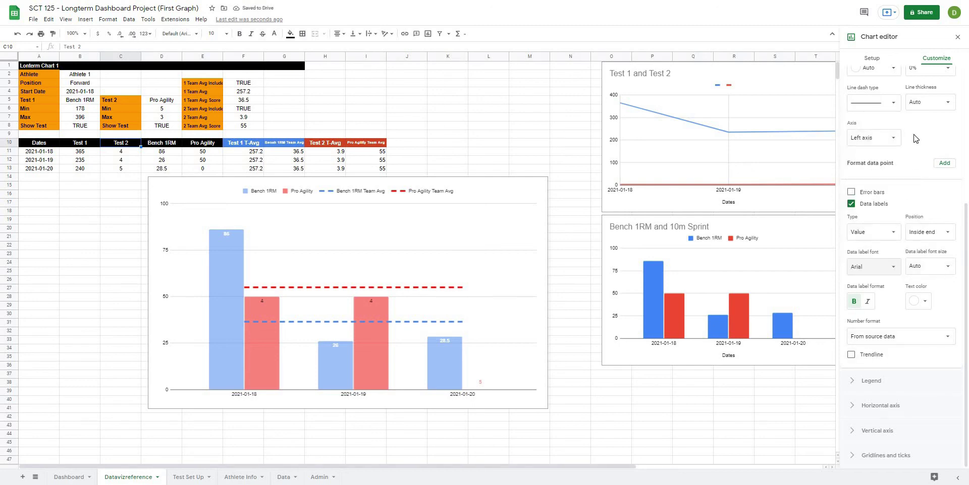
- Set the Pro Agility series' data labels to the Arial font and the Inside end position
scroll(914, 139, "up", 4)
left_click(907, 149)
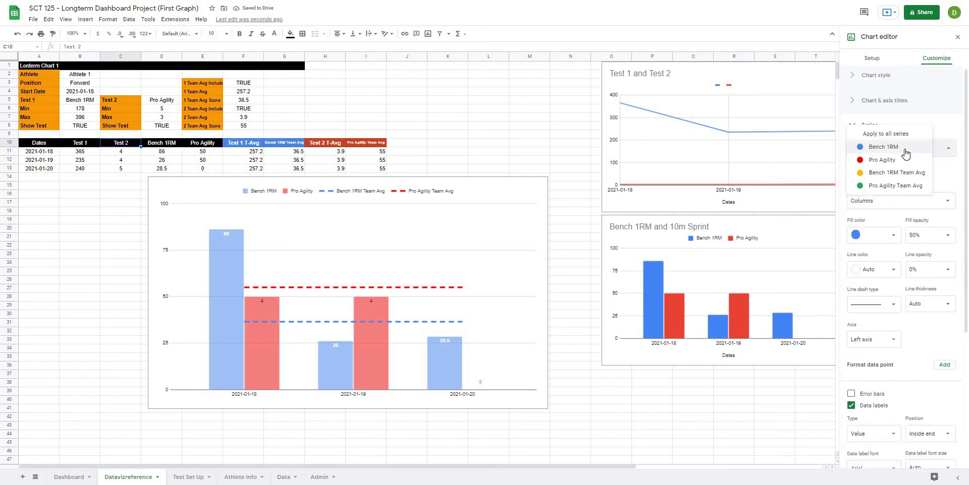
left_click(882, 160)
scroll(897, 329, "down", 2)
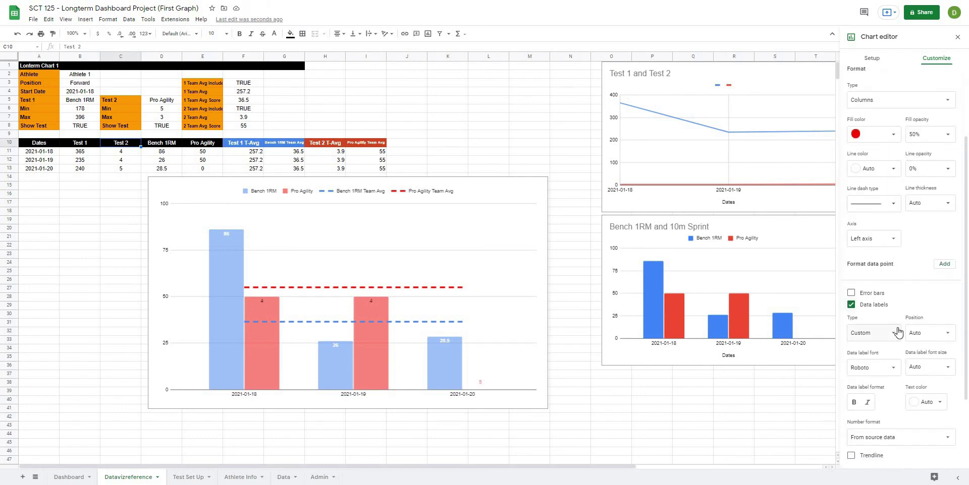
scroll(939, 323, "down", 1)
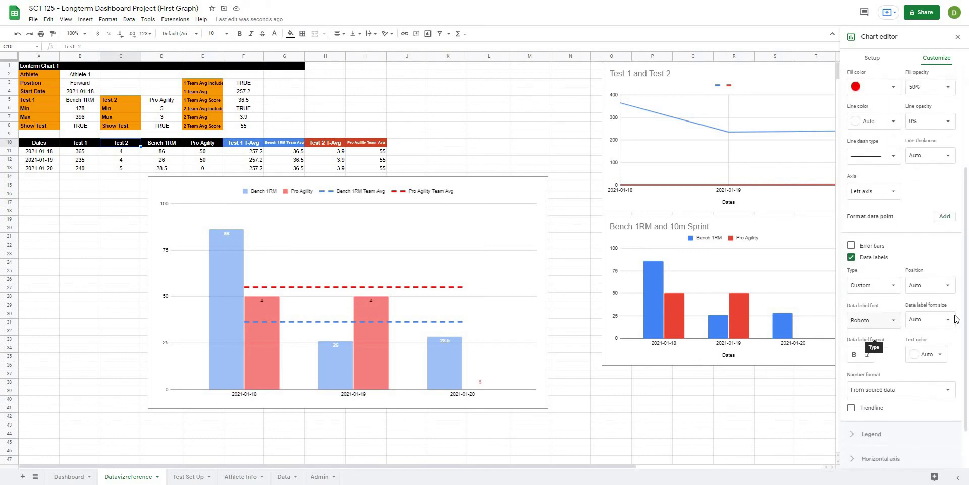
left_click(876, 317)
left_click(878, 174)
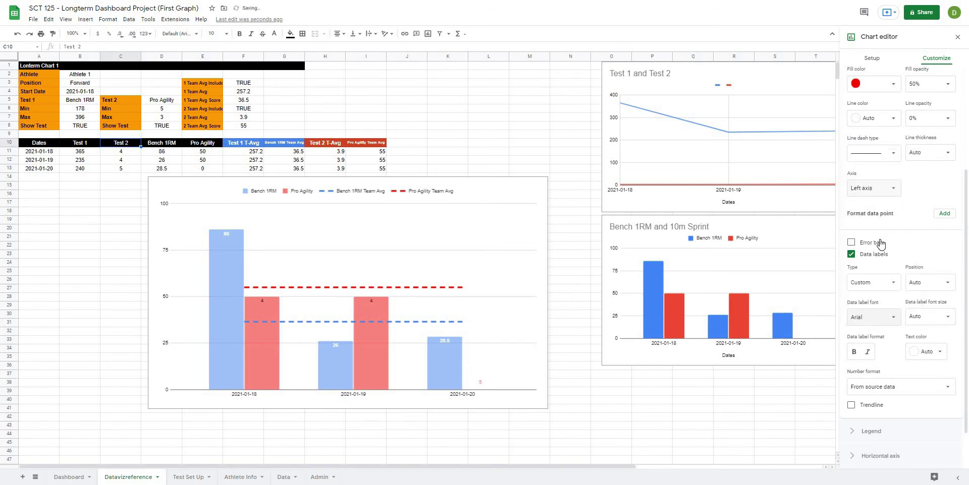
left_click(941, 288)
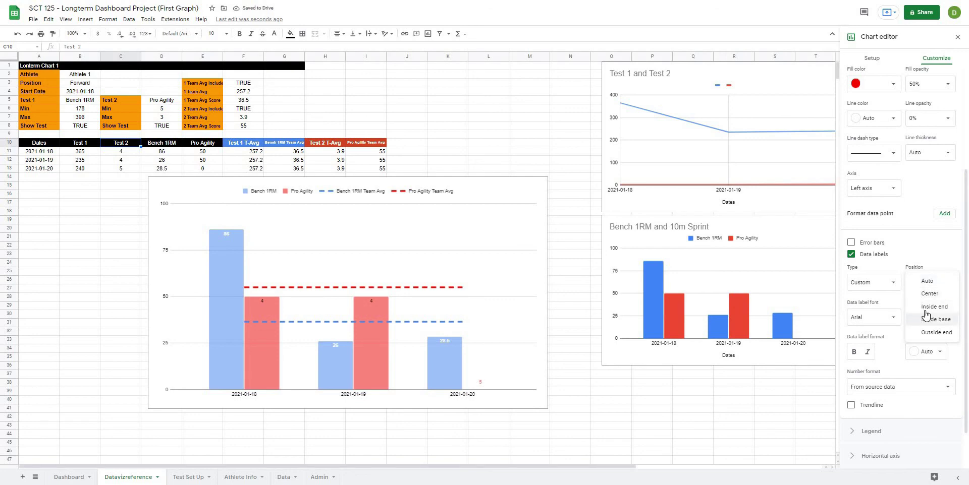
left_click(933, 306)
- Turn off the custom Pro Agility labels and re-enable the series' data labels with the Value type
left_click(884, 284)
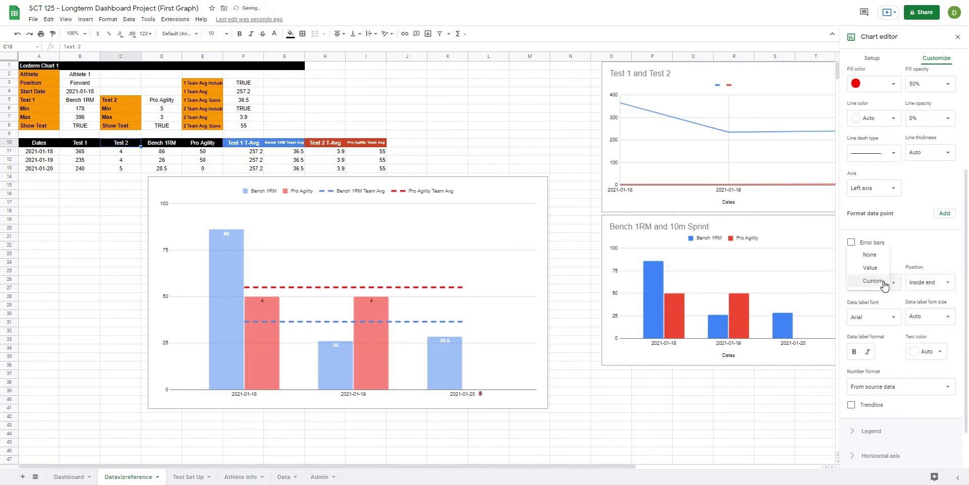
left_click(869, 255)
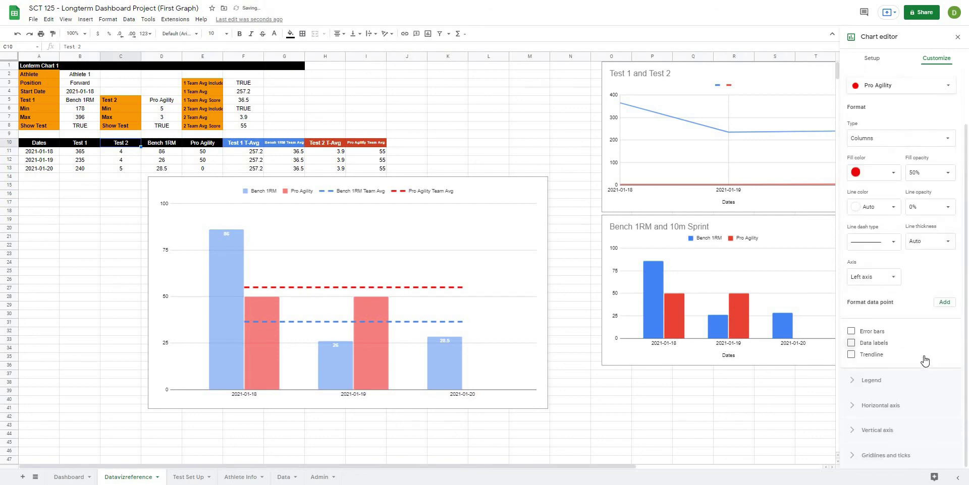
left_click(868, 343)
scroll(904, 323, "down", 3)
- Make the Pro Agility data labels white and bold, and set their type to Custom
left_click(931, 303)
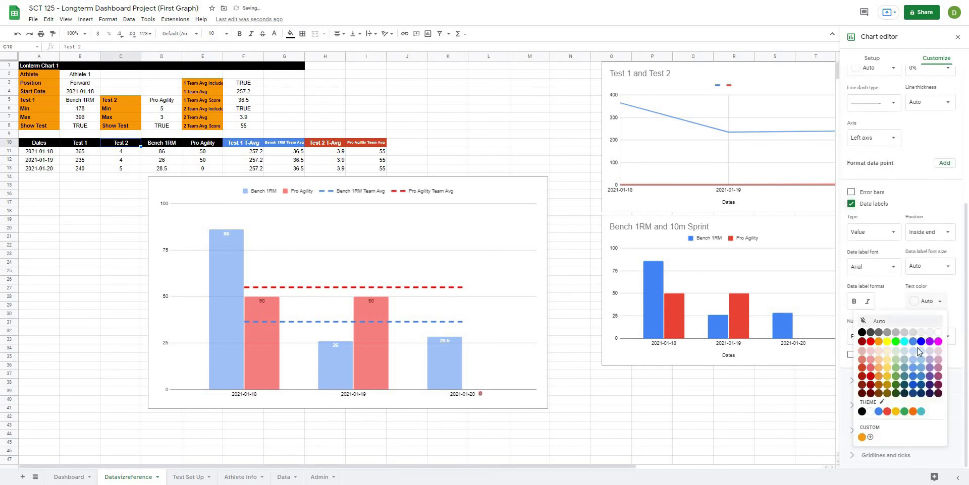
left_click(941, 337)
left_click(854, 302)
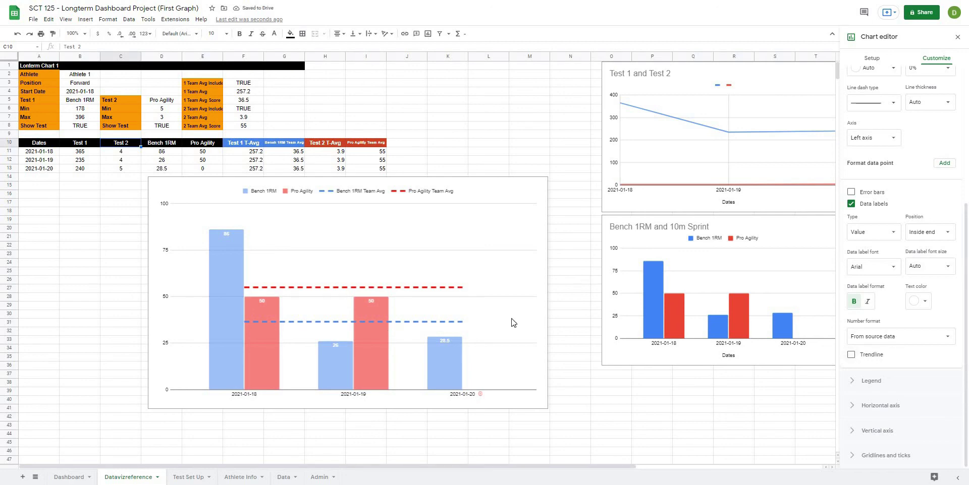
left_click(889, 234)
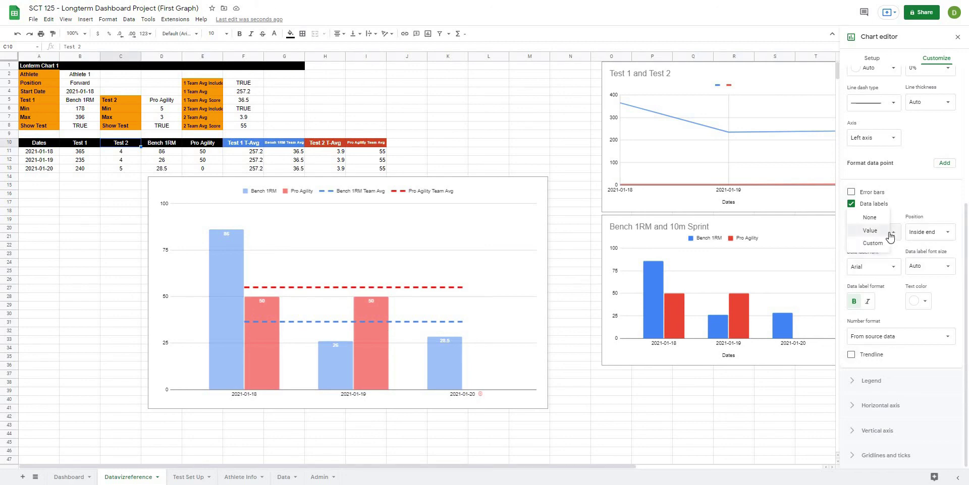
left_click(872, 243)
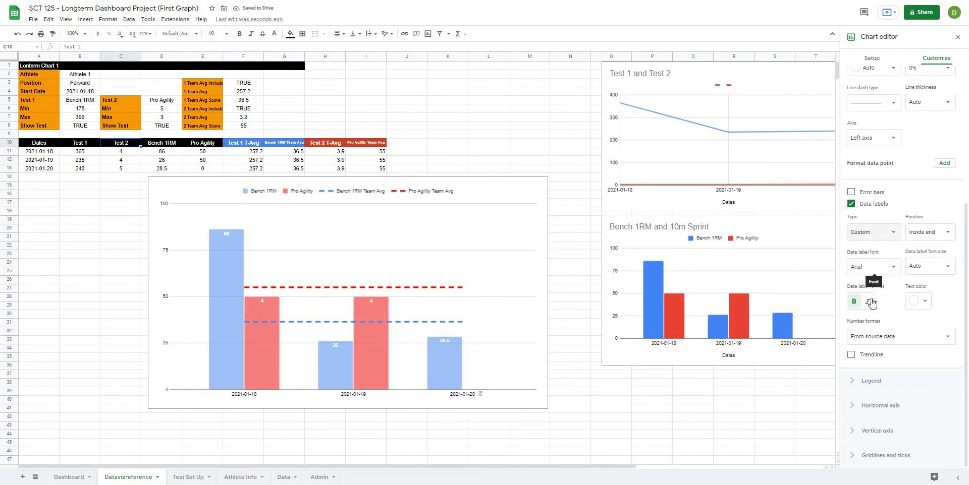
left_click(880, 339)
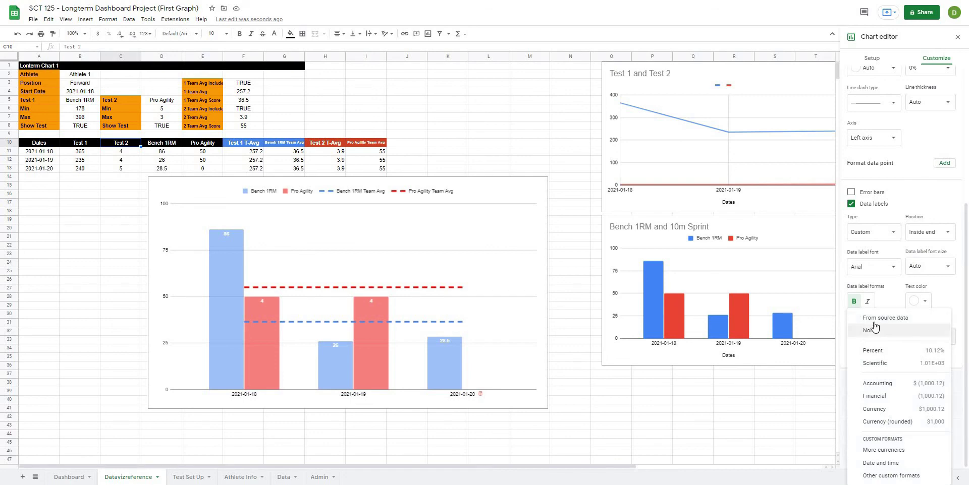
left_click(874, 329)
left_click(877, 337)
left_click(874, 363)
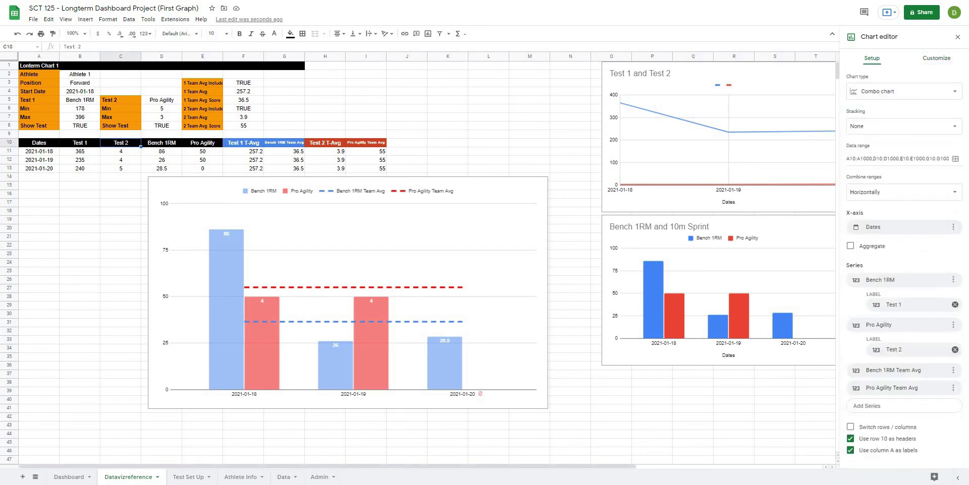
- Close the chart editor, widen the combo chart to span about columns A to P, and place it below the data table
left_click(957, 37)
left_click(506, 194)
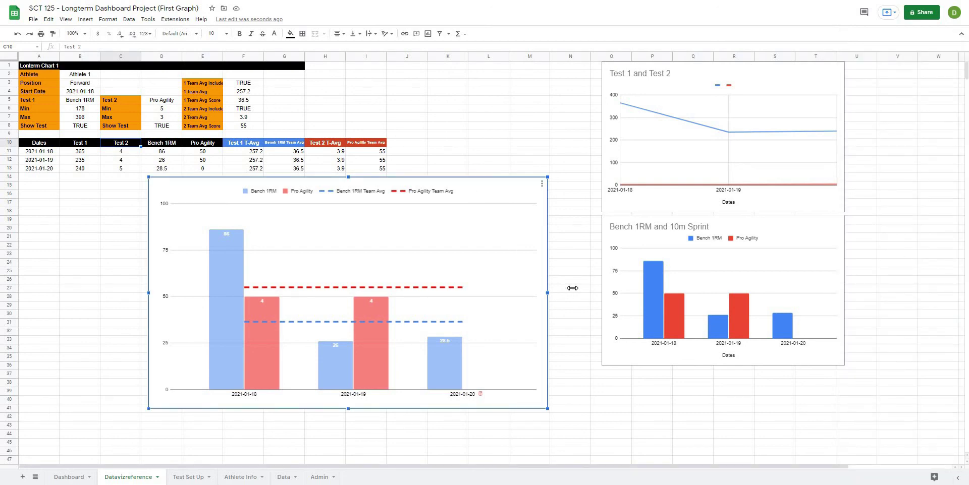
left_click_drag(572, 289, 789, 263)
left_click_drag(517, 222, 459, 214)
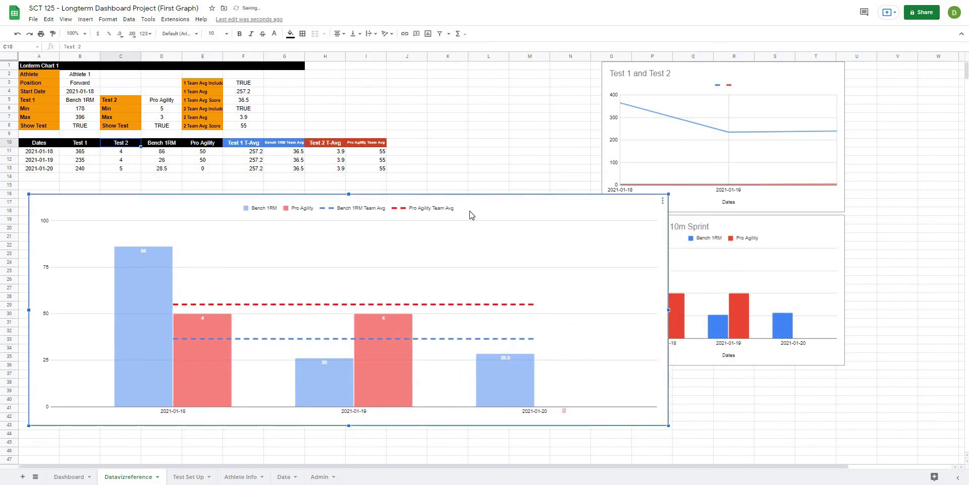
- Paste the combo chart from the Datavizreference sheet into the Dashboard sheet
key("Escape")
key("ctrl+shift+Page_Up")
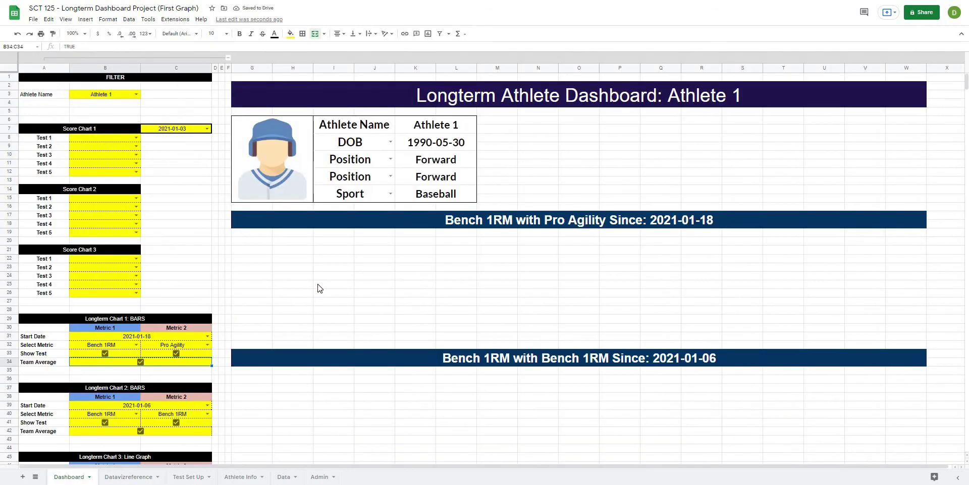
key("ctrl+v")
- Place the combo chart under the "Bench 1RM with Pro Agility Since: 2021-01-18" banner and resize it to fill the space above the next banner
left_click_drag(318, 213, 391, 119)
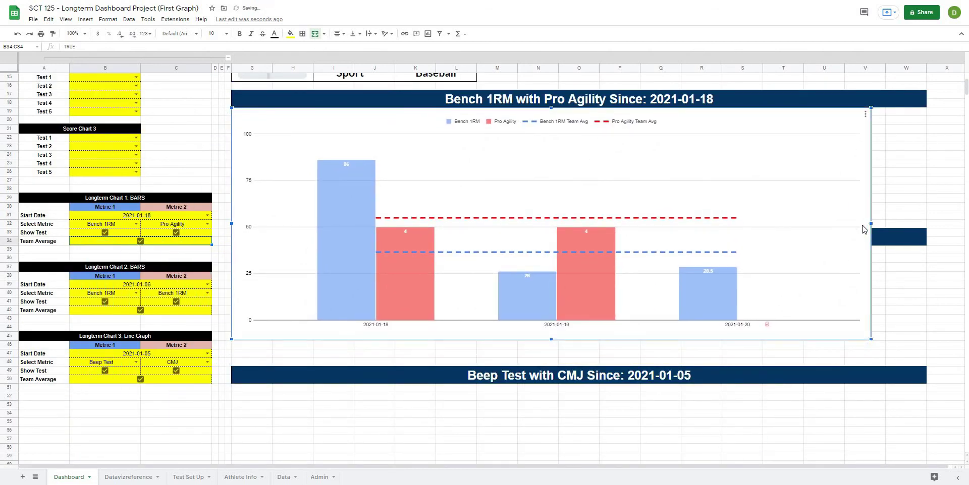
left_click_drag(871, 223, 925, 222)
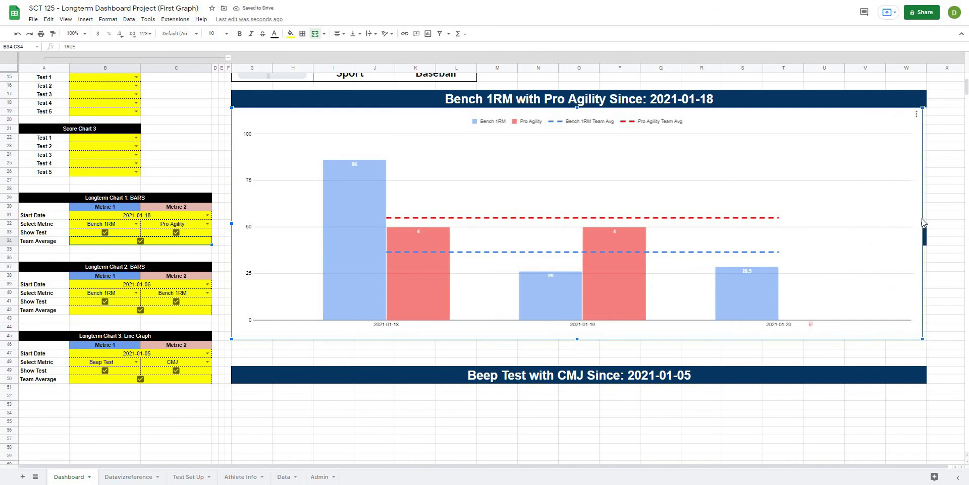
left_click_drag(578, 337, 566, 226)
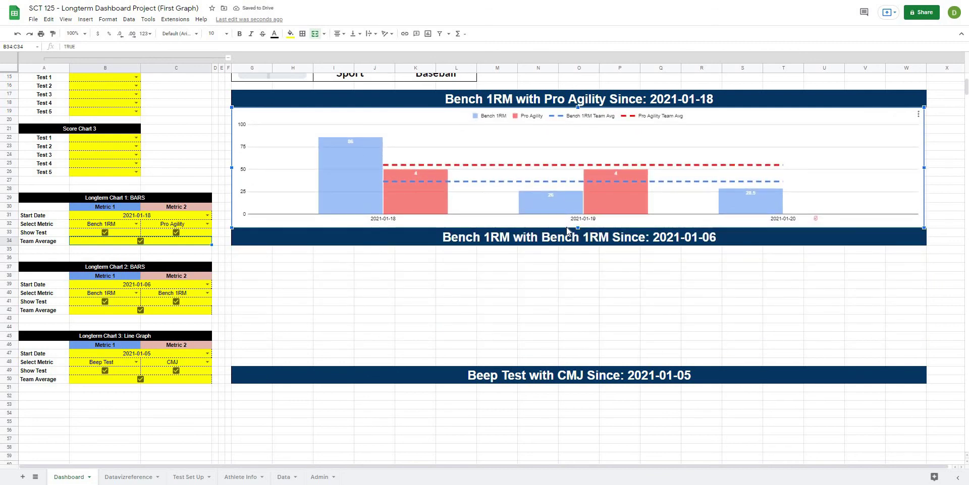
- Widen the combo chart slightly so its right edge lines up with the end of the banner above it
left_click(585, 293)
left_click(924, 180)
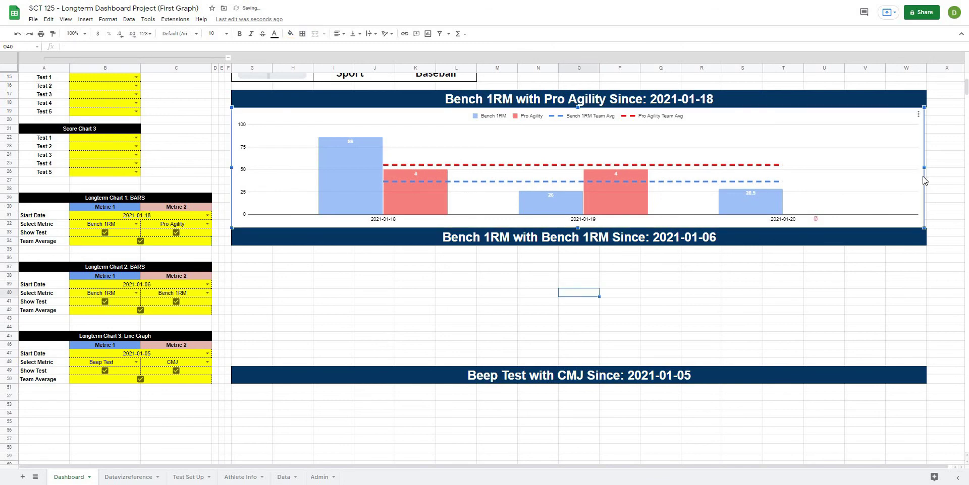
left_click_drag(923, 166, 926, 166)
left_click(752, 304)
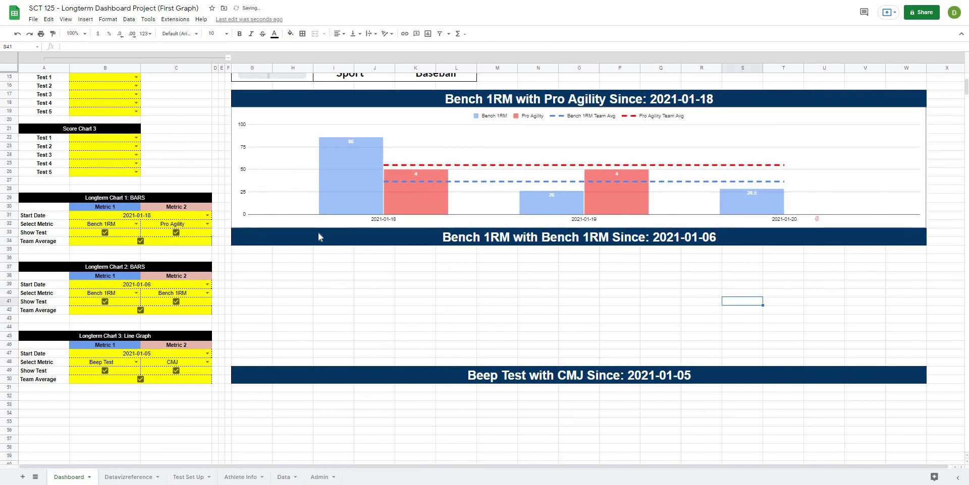
- Set Longterm Chart 1's Metric 1 to CMJ and Metric 2 to Bench 1RM
left_click(136, 224)
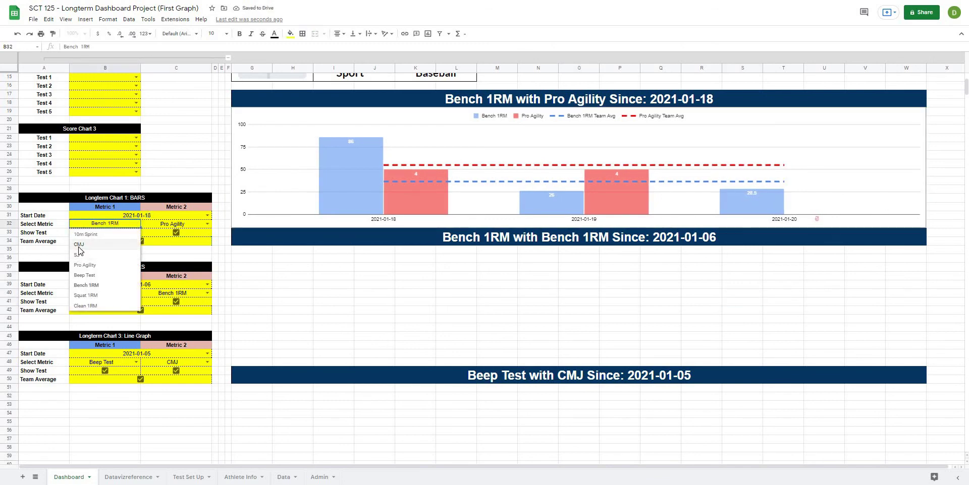
left_click(78, 250)
left_click(207, 224)
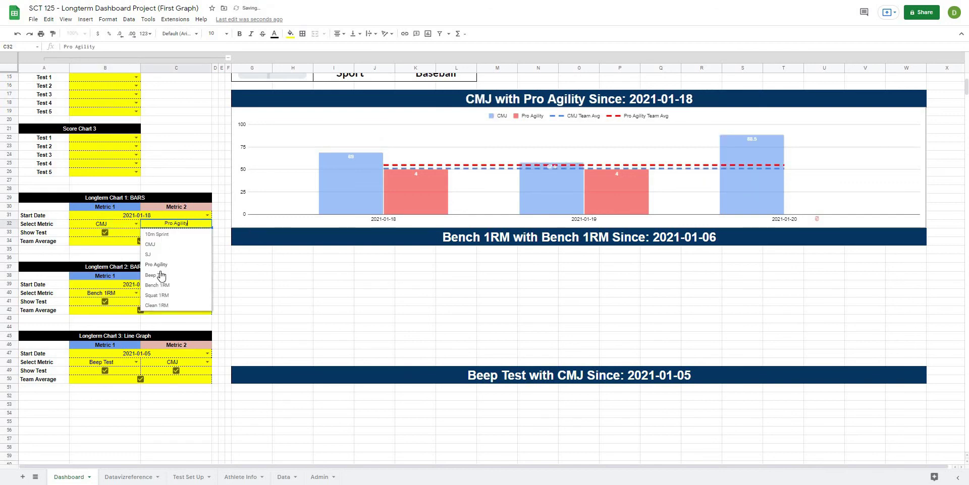
left_click(160, 285)
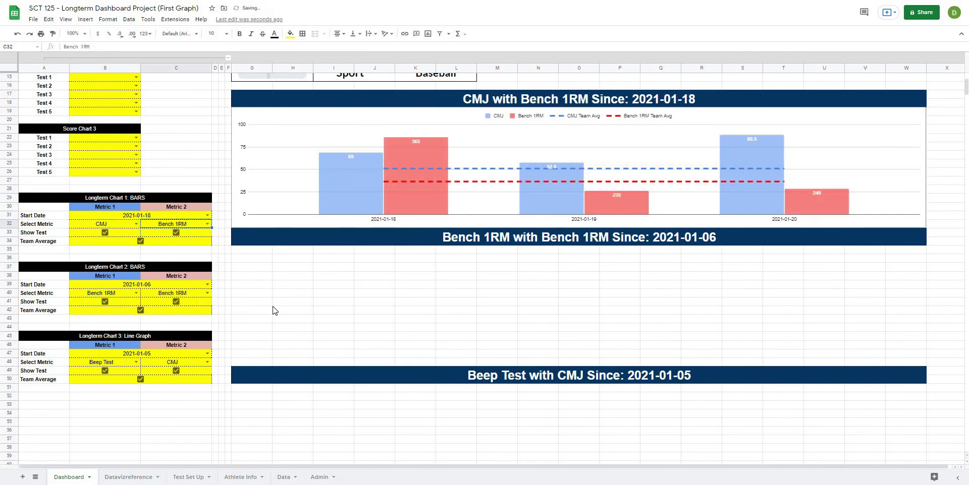
- Test Longterm Chart 1's Team Average option by turning it off and on again
left_click(141, 241)
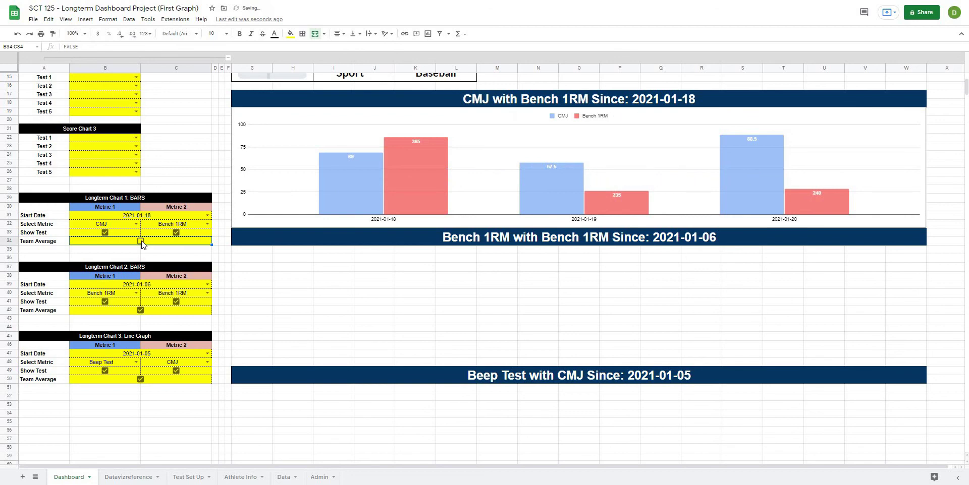
left_click(141, 241)
- Review the Dashboard from the athlete profile through the first longterm chart to the empty spaces for the other charts
scroll(392, 302, "up", 3)
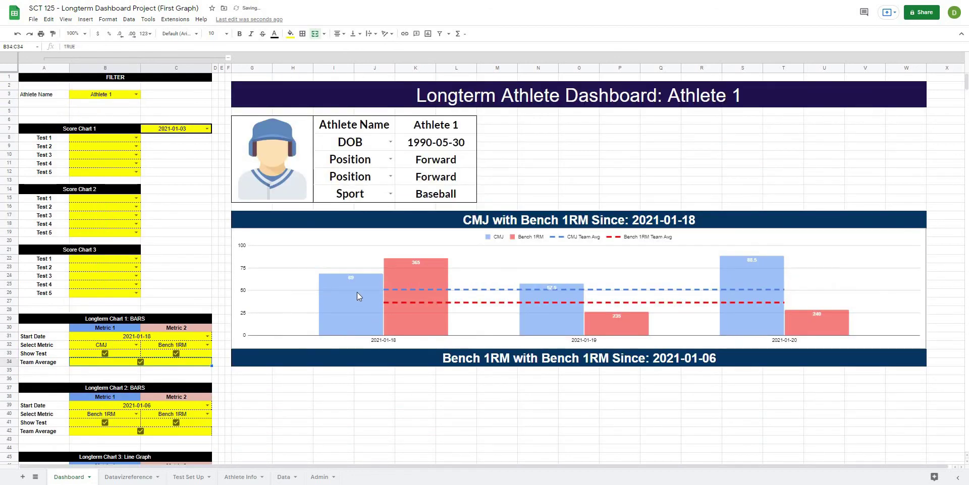
scroll(356, 311, "down", 2)
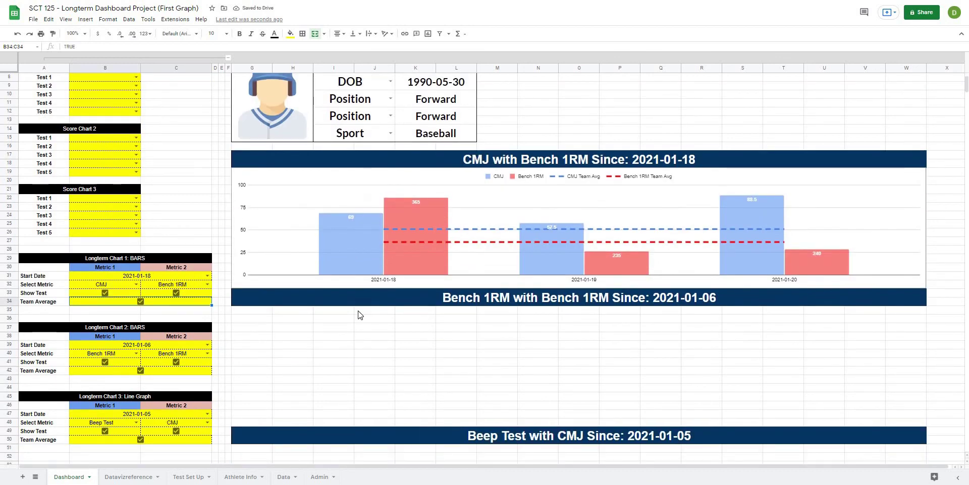
scroll(358, 311, "down", 2)
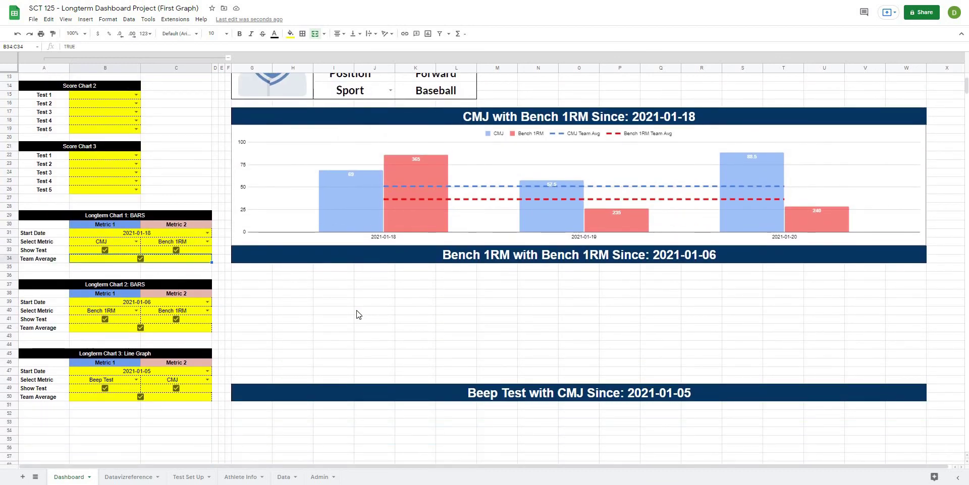
scroll(338, 308, "up", 3)
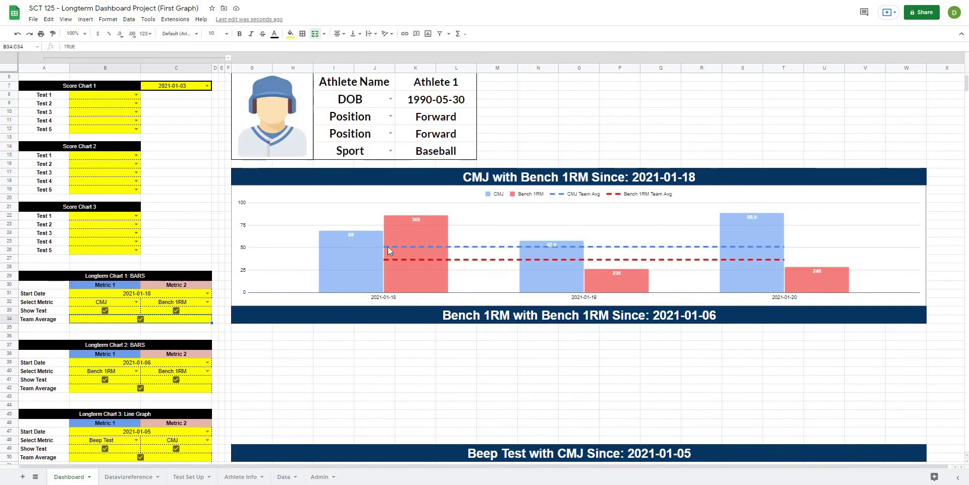
left_click(388, 250)
left_click(421, 373)
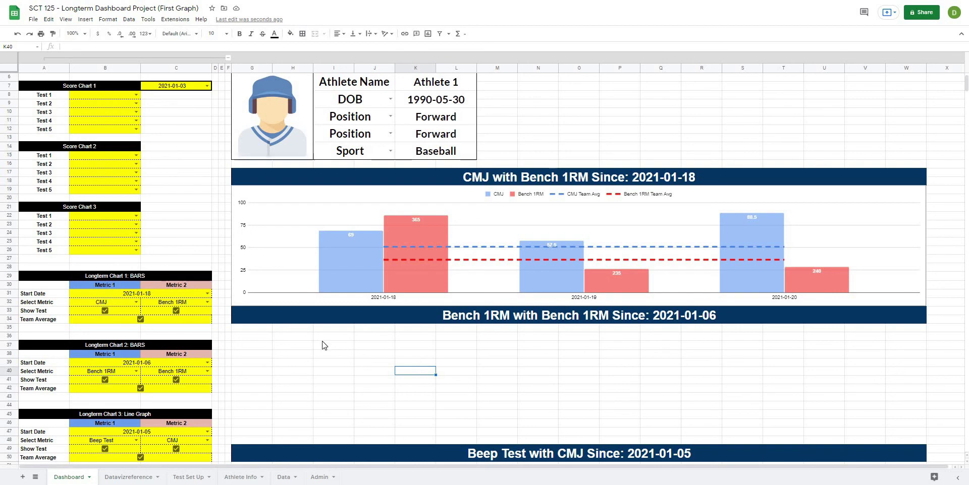
scroll(323, 344, "down", 2)
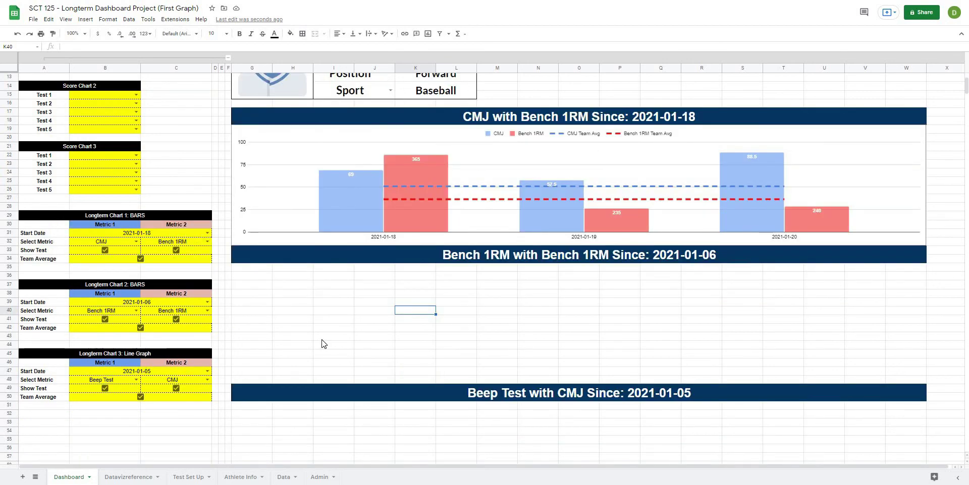
scroll(323, 344, "up", 1)
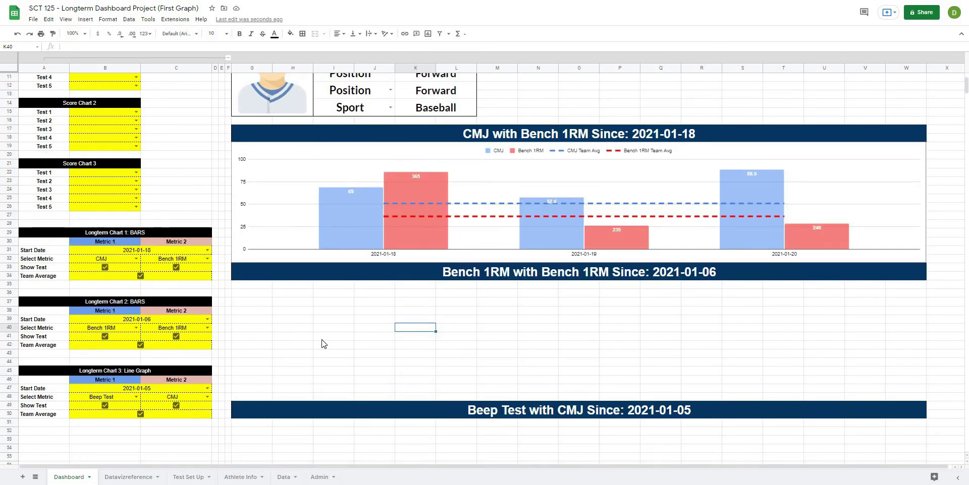